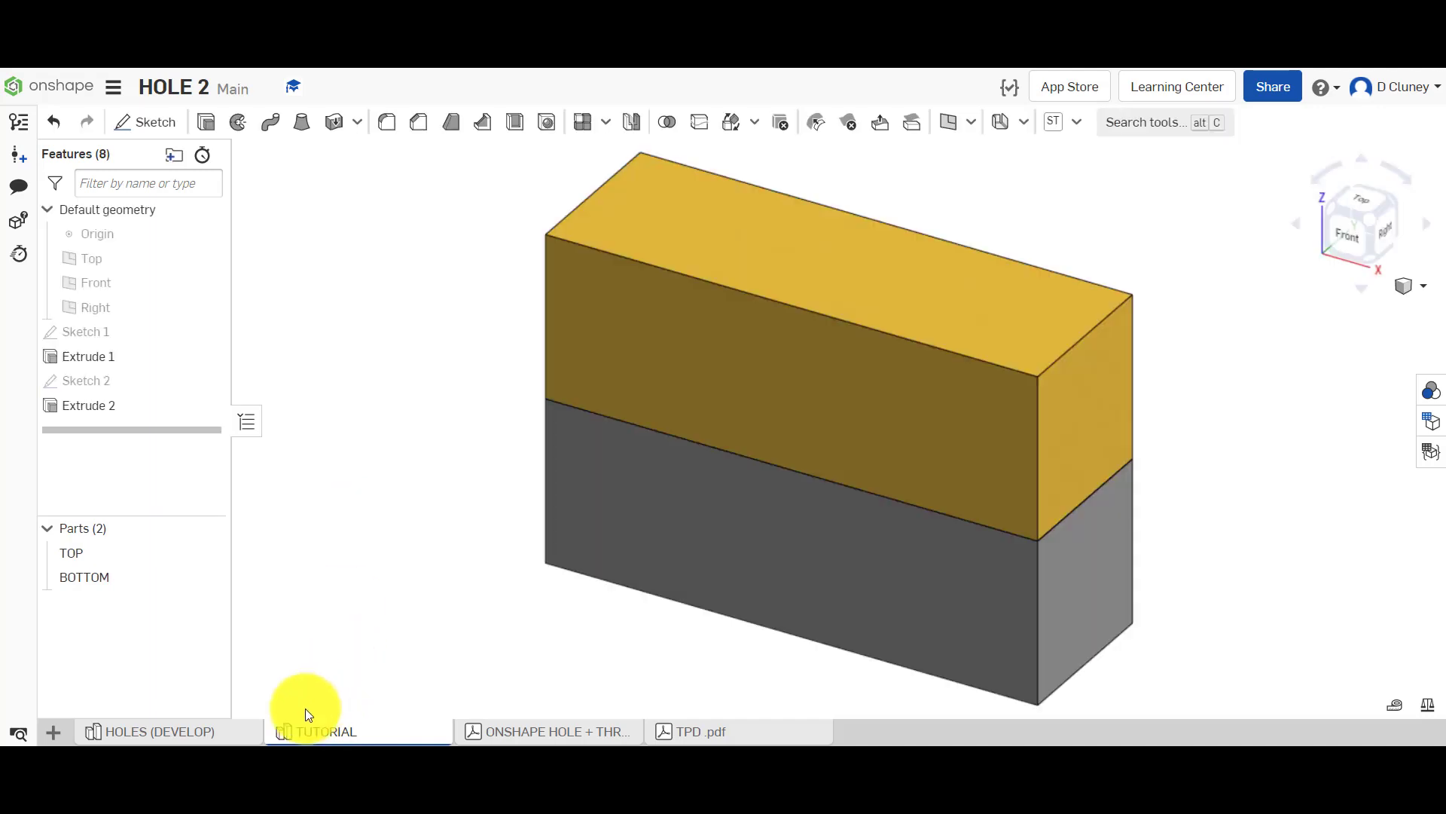
Step: Open the HOLES (DEVELOP) part studio and section the finished model along the Front plane, viewed from the front
left_click(232, 728)
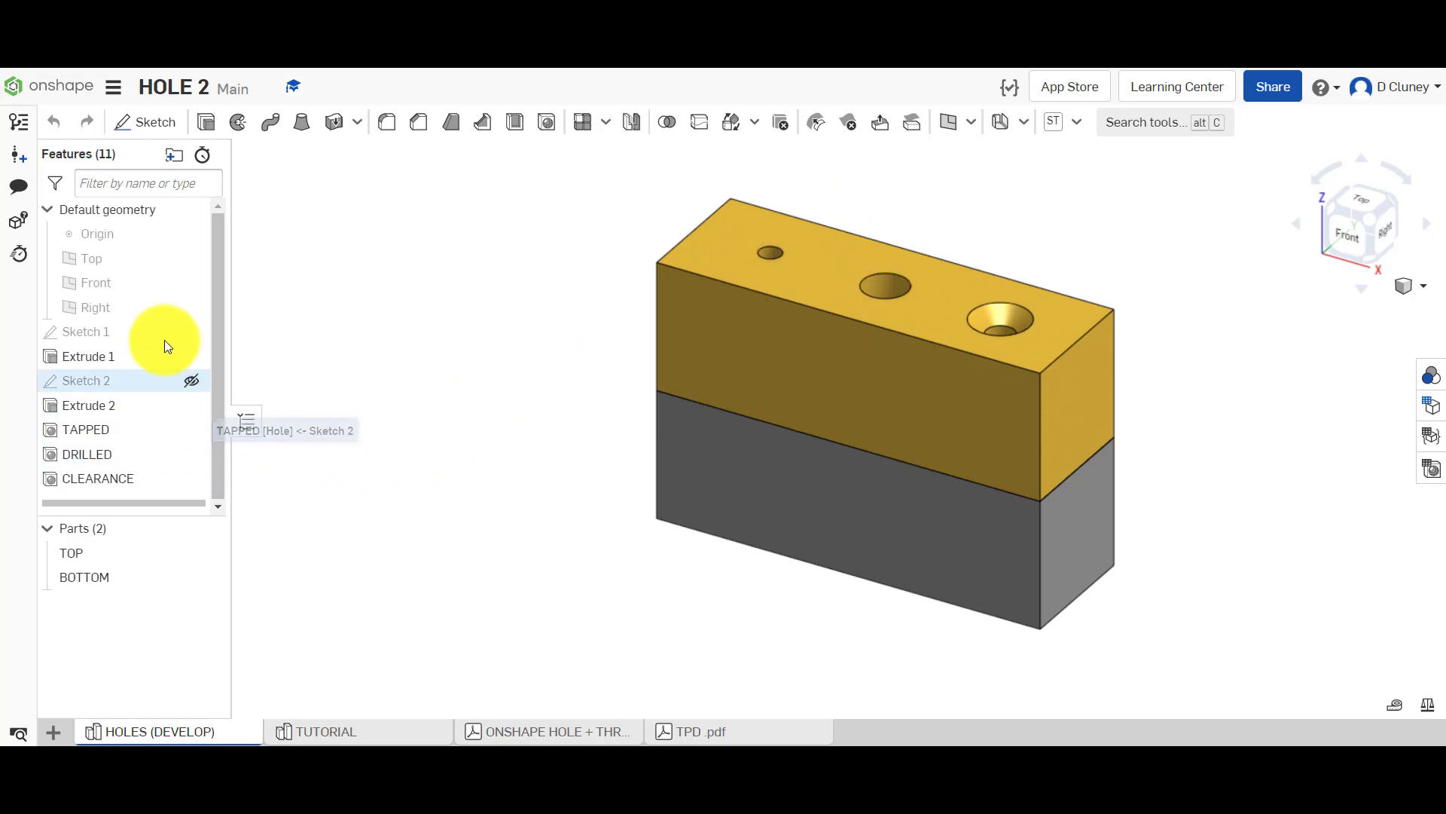
left_click(111, 282)
right_click(111, 287)
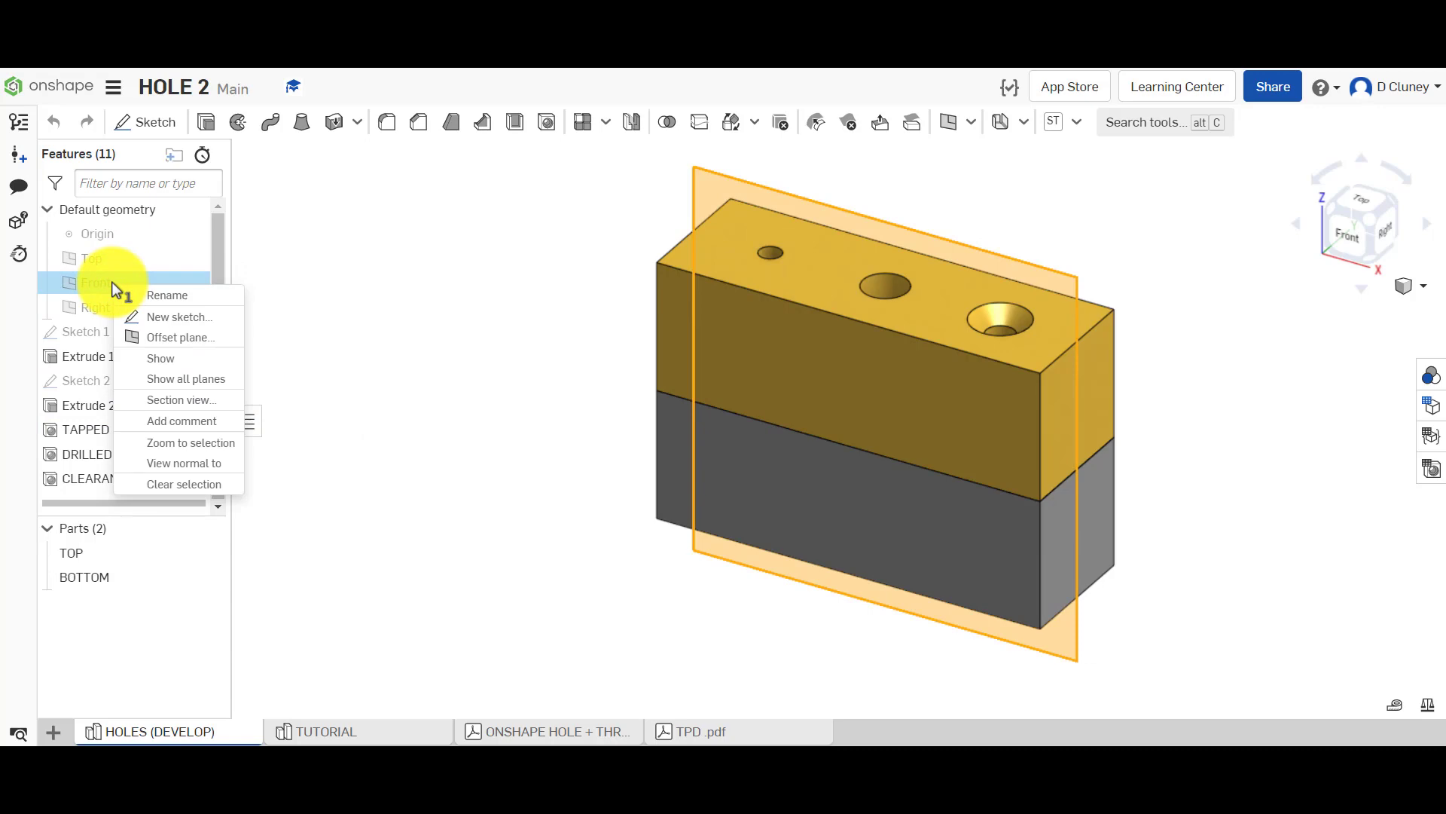
left_click(198, 399)
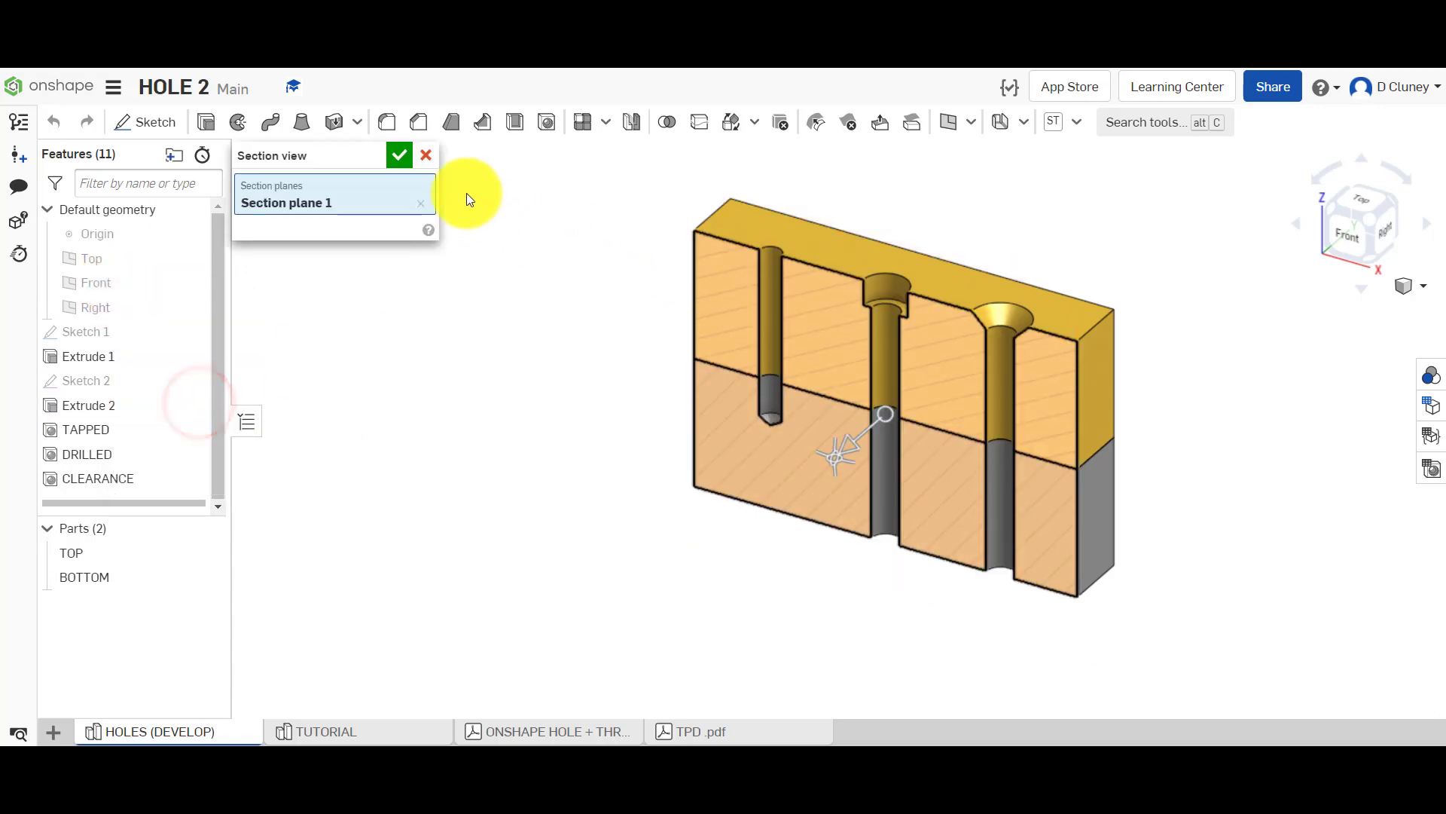
left_click(399, 155)
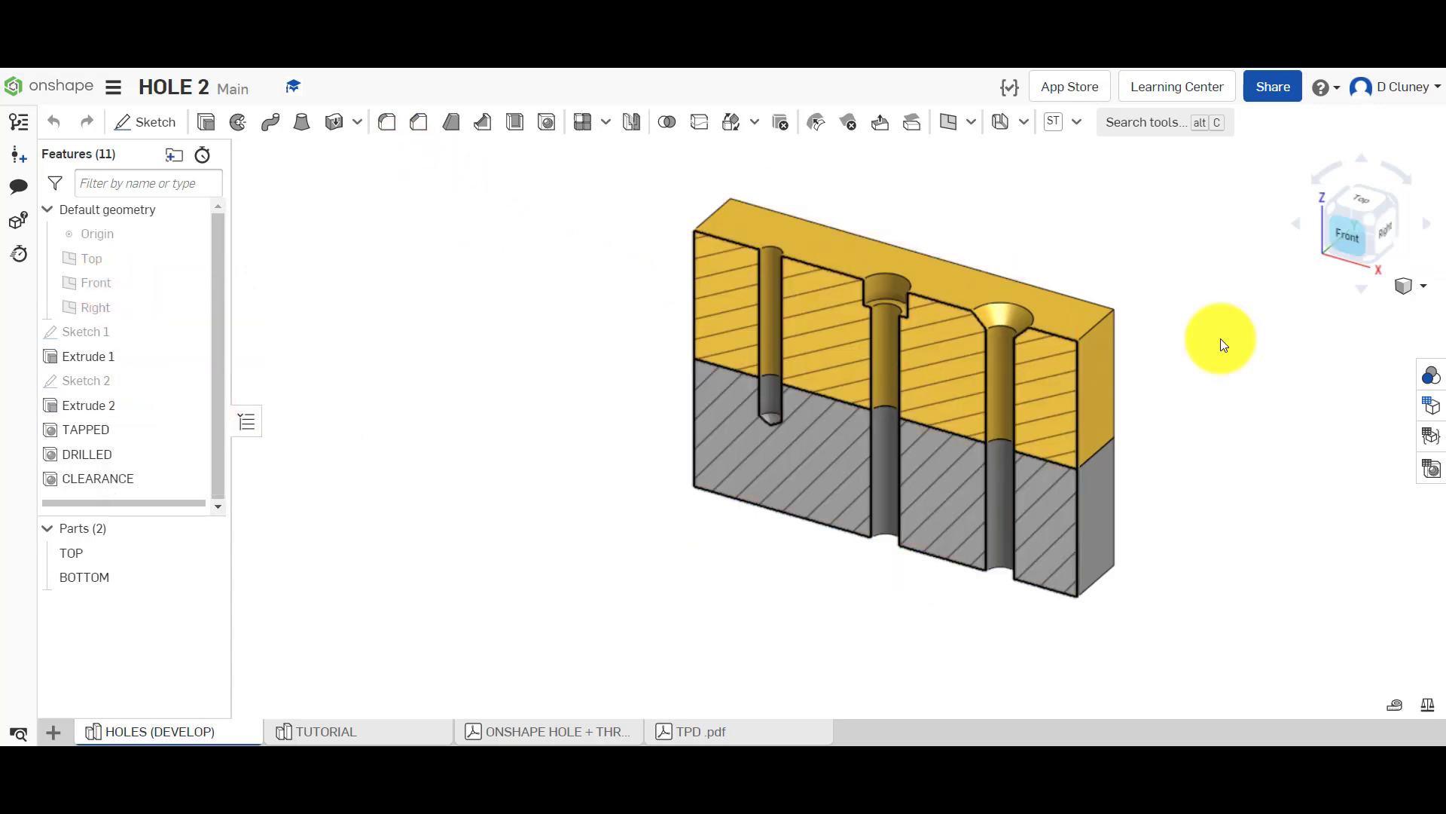
key("shift+1")
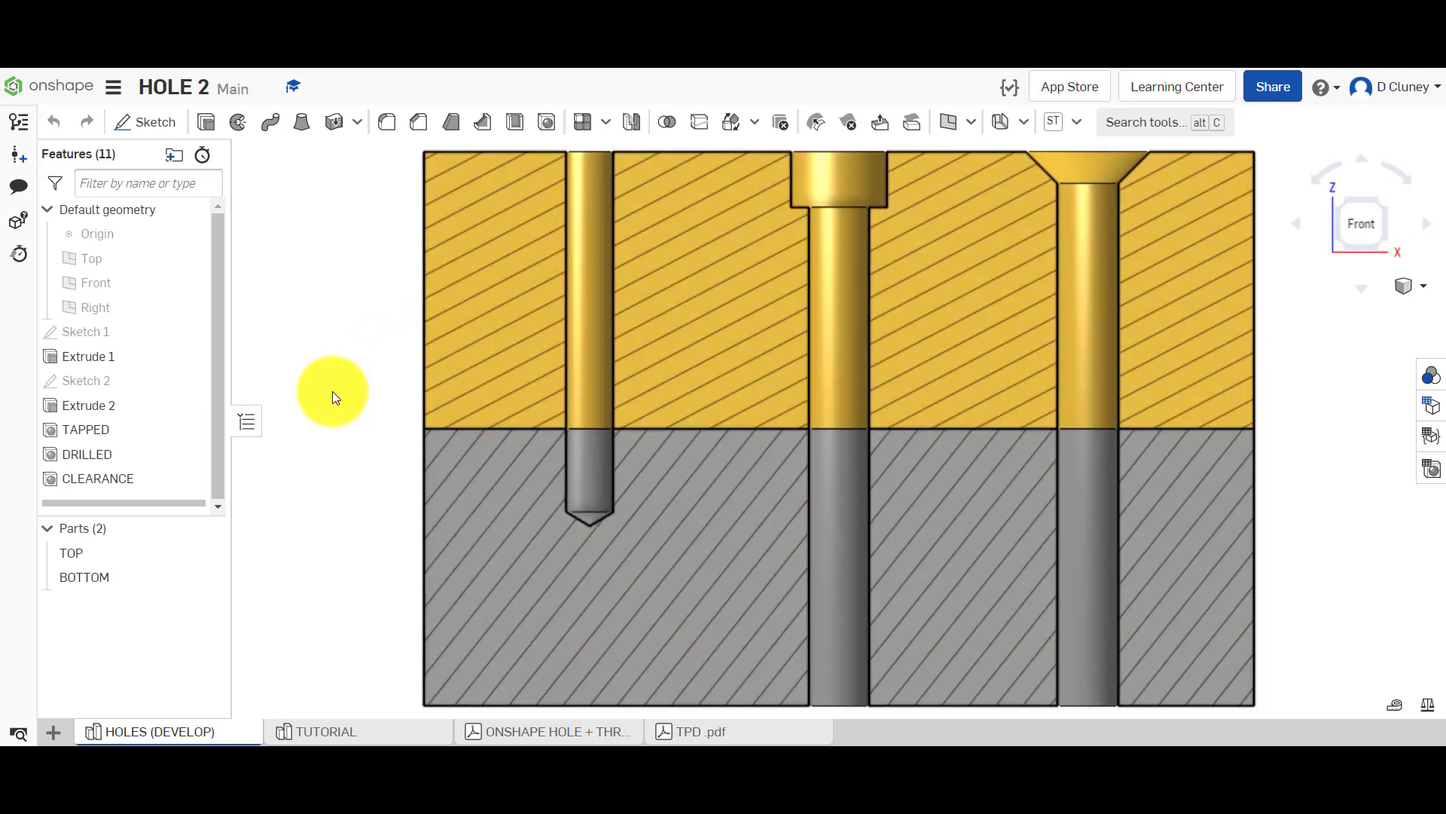
Step: Open the TAPPED hole feature for editing and examine its hole style, hole type and standard options
right_click(125, 431)
left_click(193, 467)
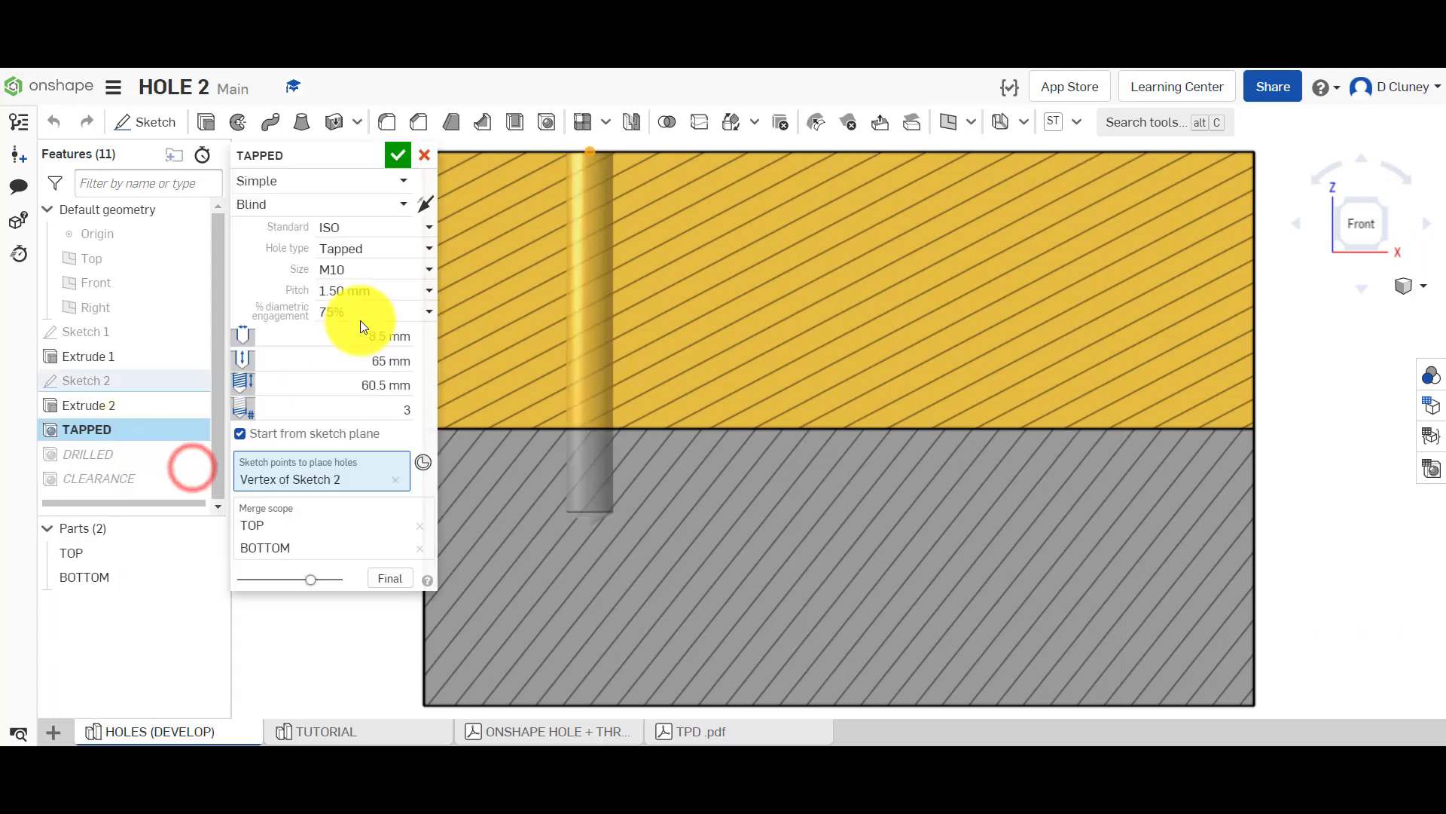
left_click(320, 181)
left_click(322, 152)
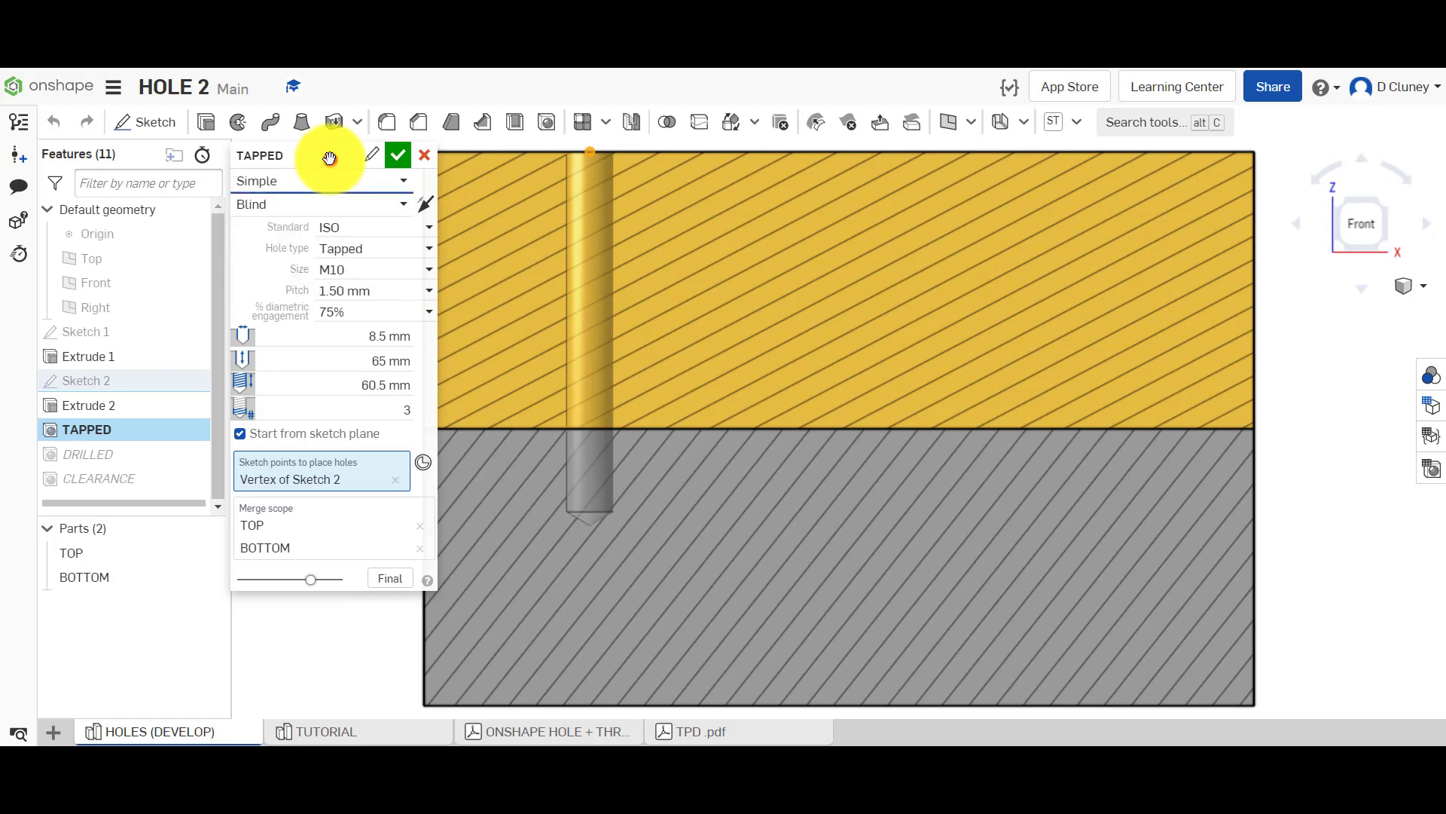
left_click(355, 254)
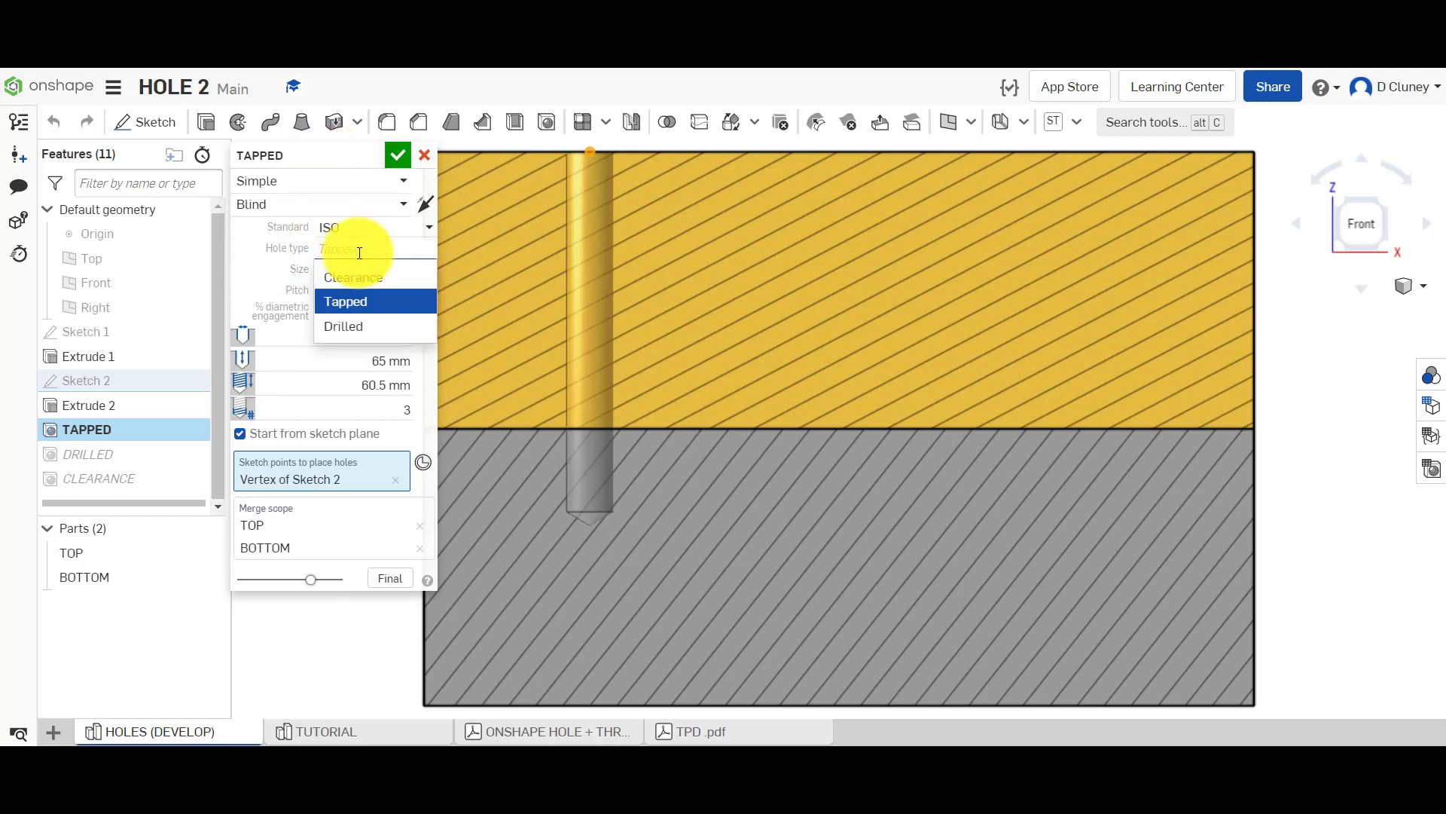
left_click(332, 151)
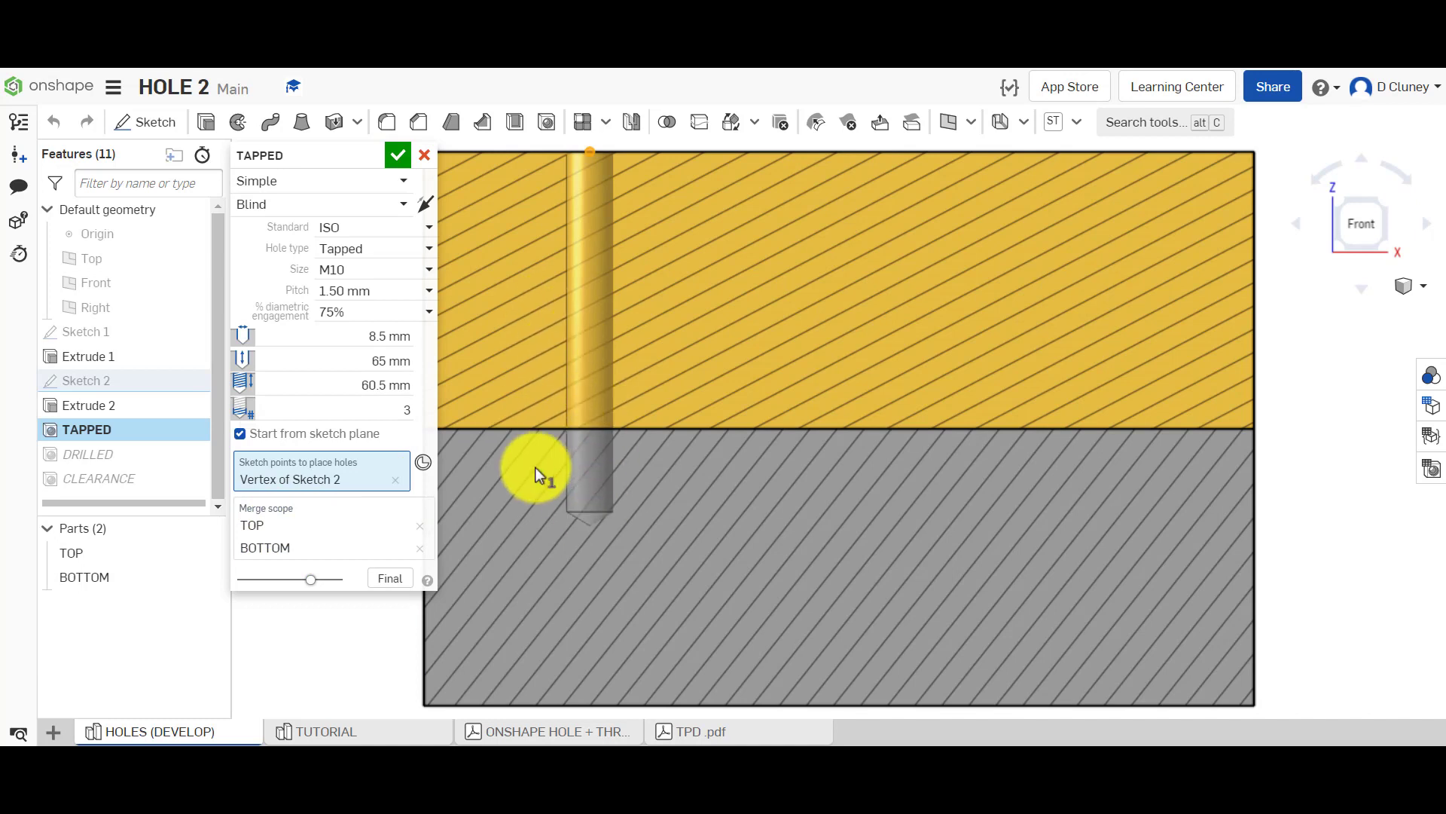
left_click(342, 250)
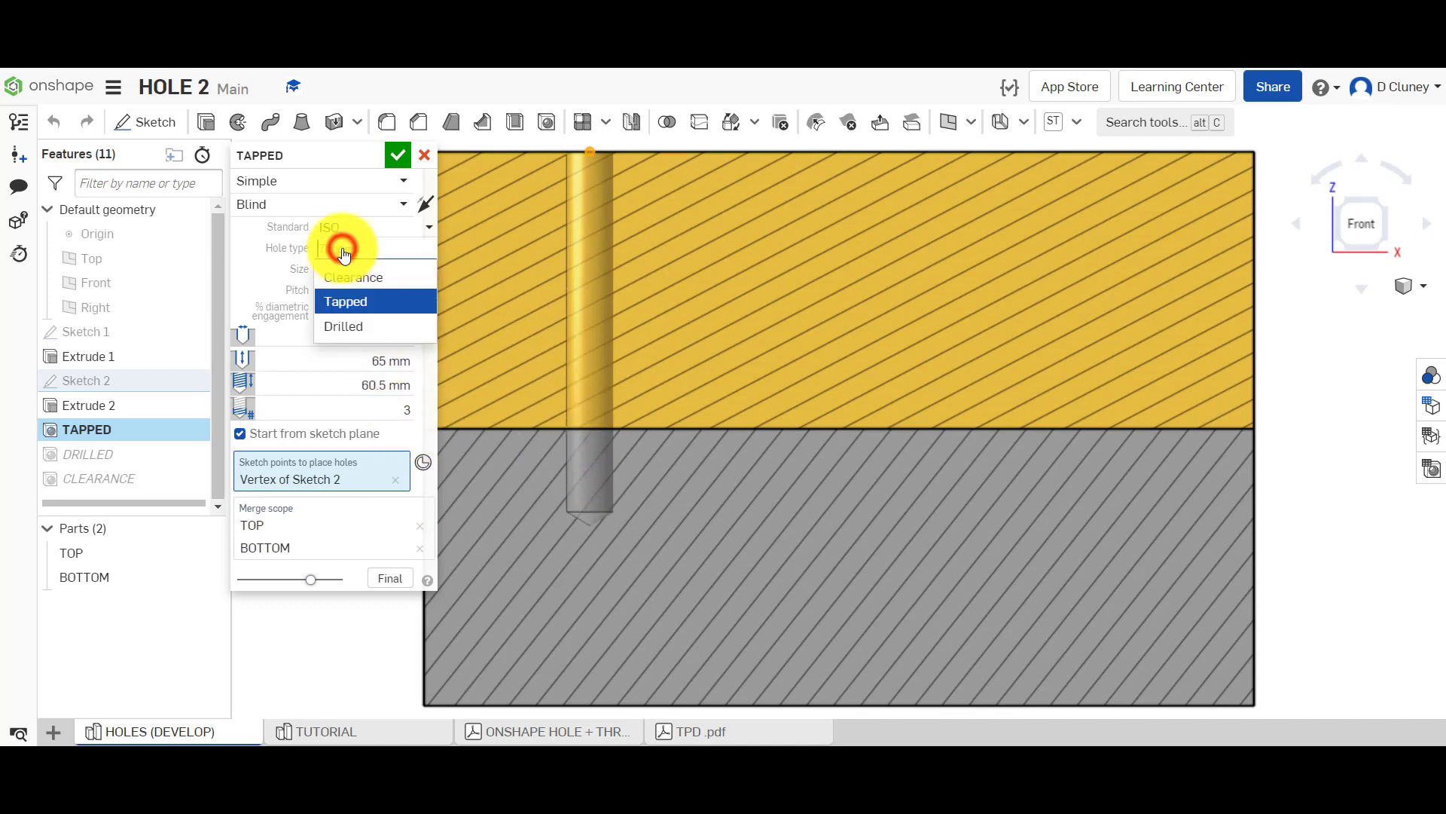
left_click(363, 300)
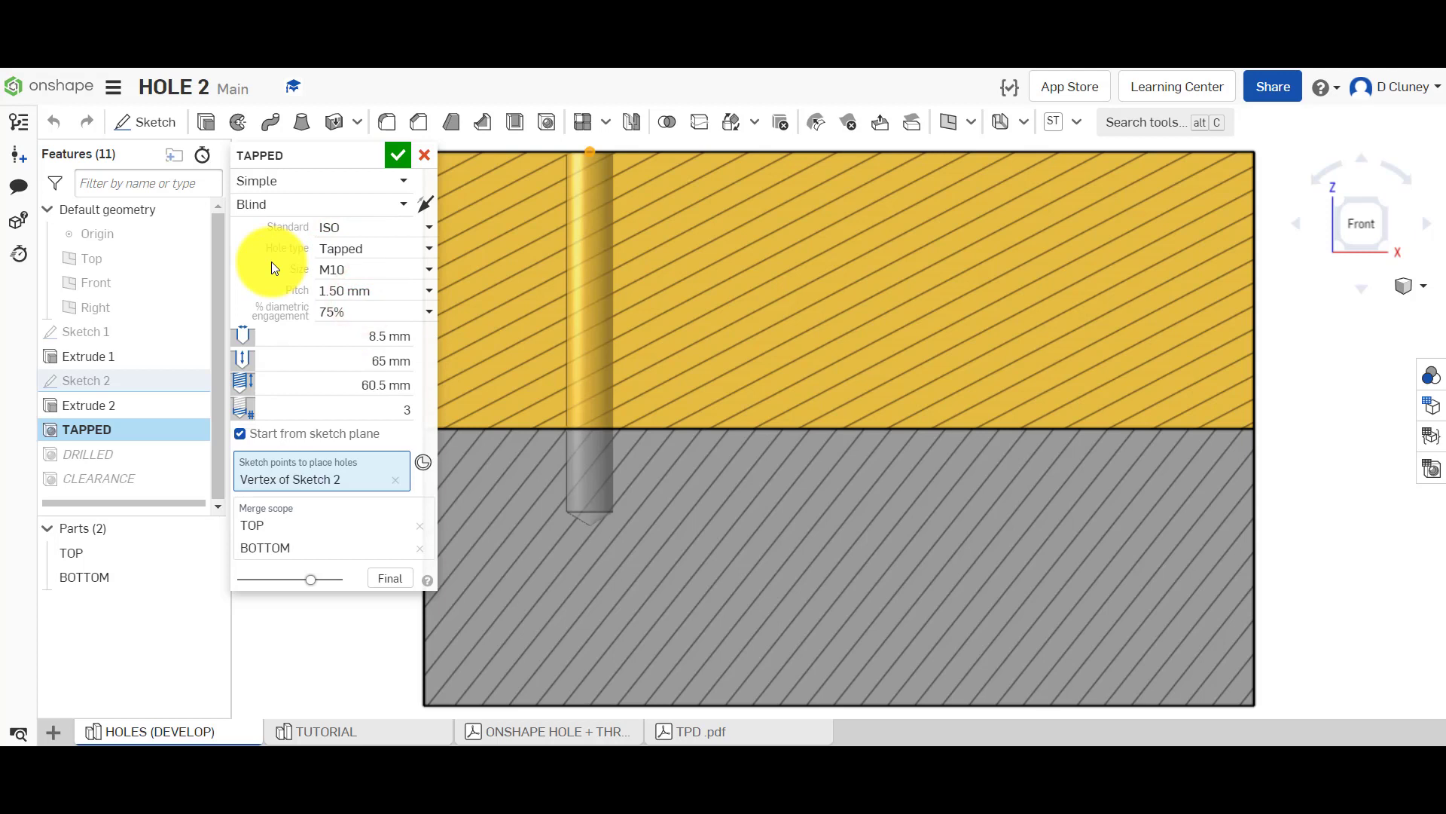
left_click(362, 226)
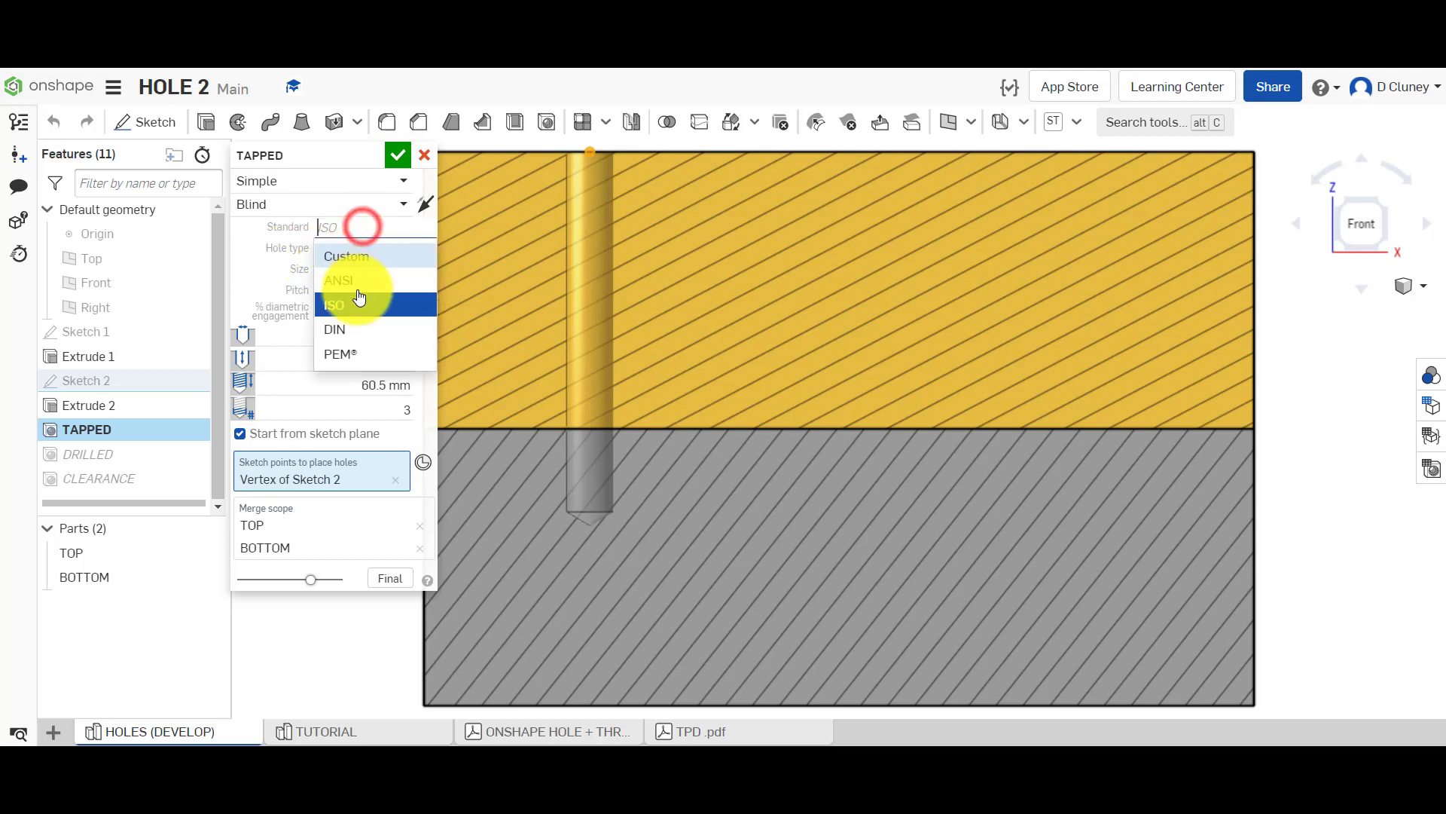
left_click(358, 301)
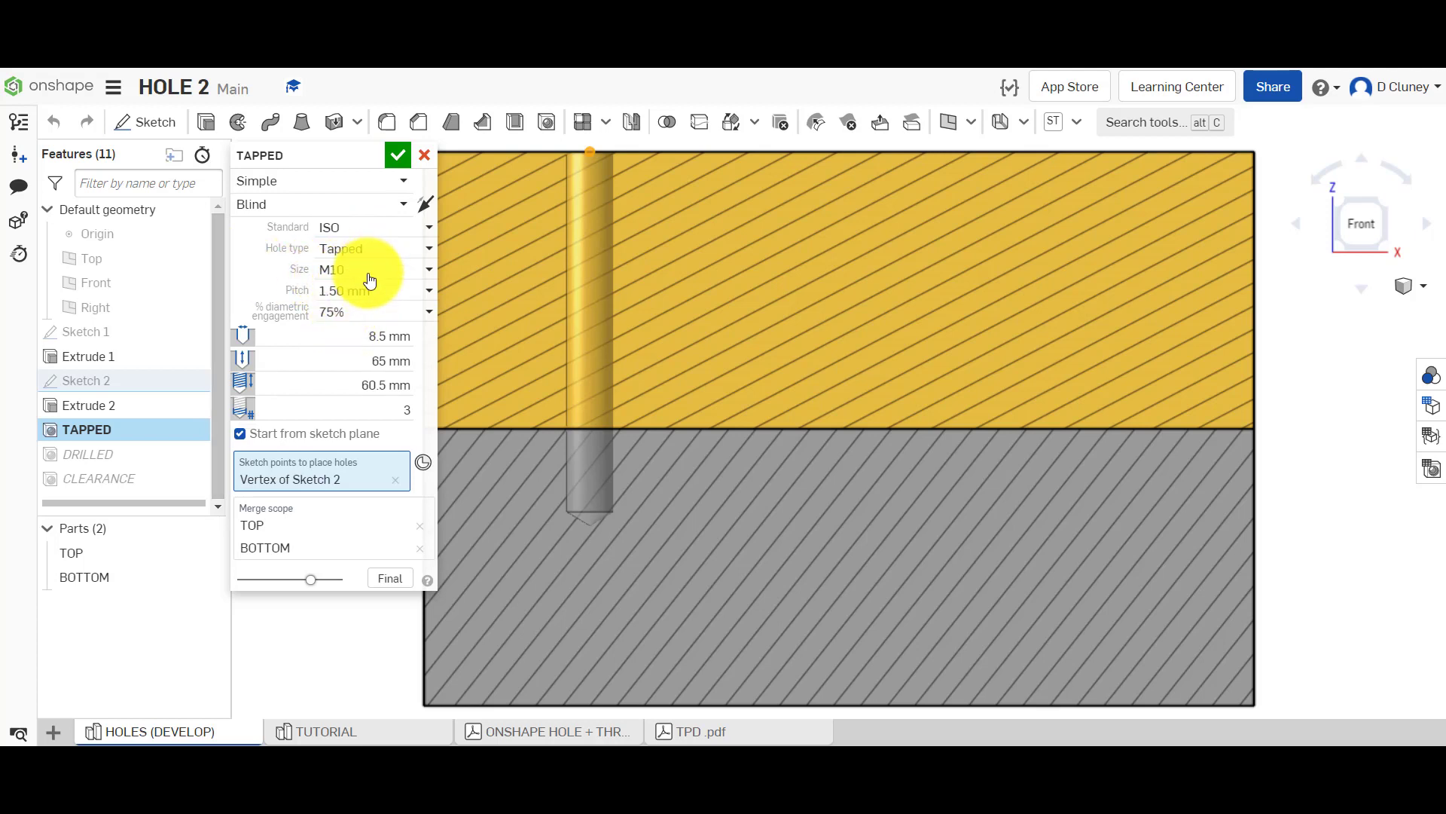
Step: Try thread size M12 on the TAPPED hole, and set the size back to M10
left_click(427, 270)
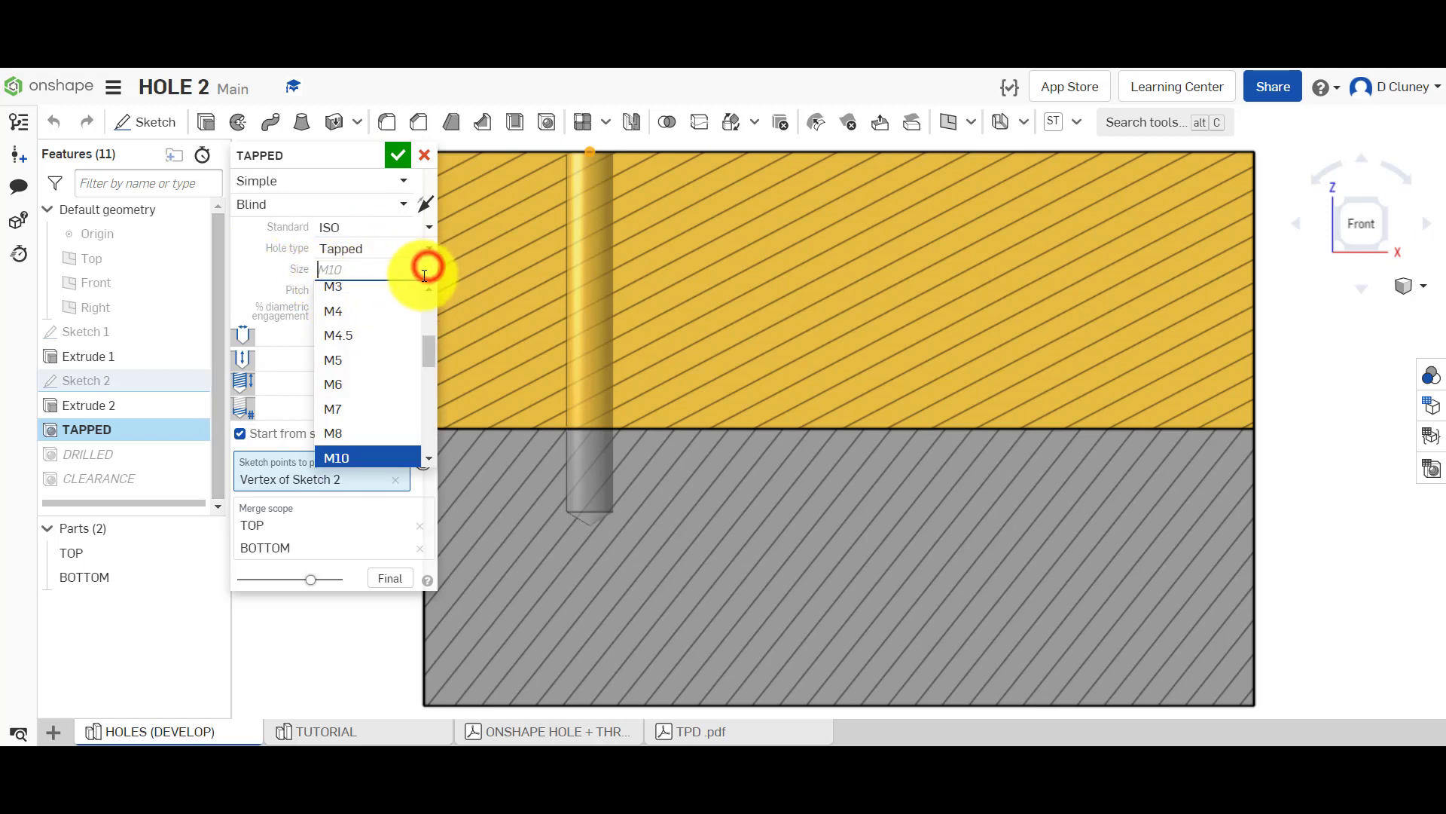
scroll(363, 410, "down", 1)
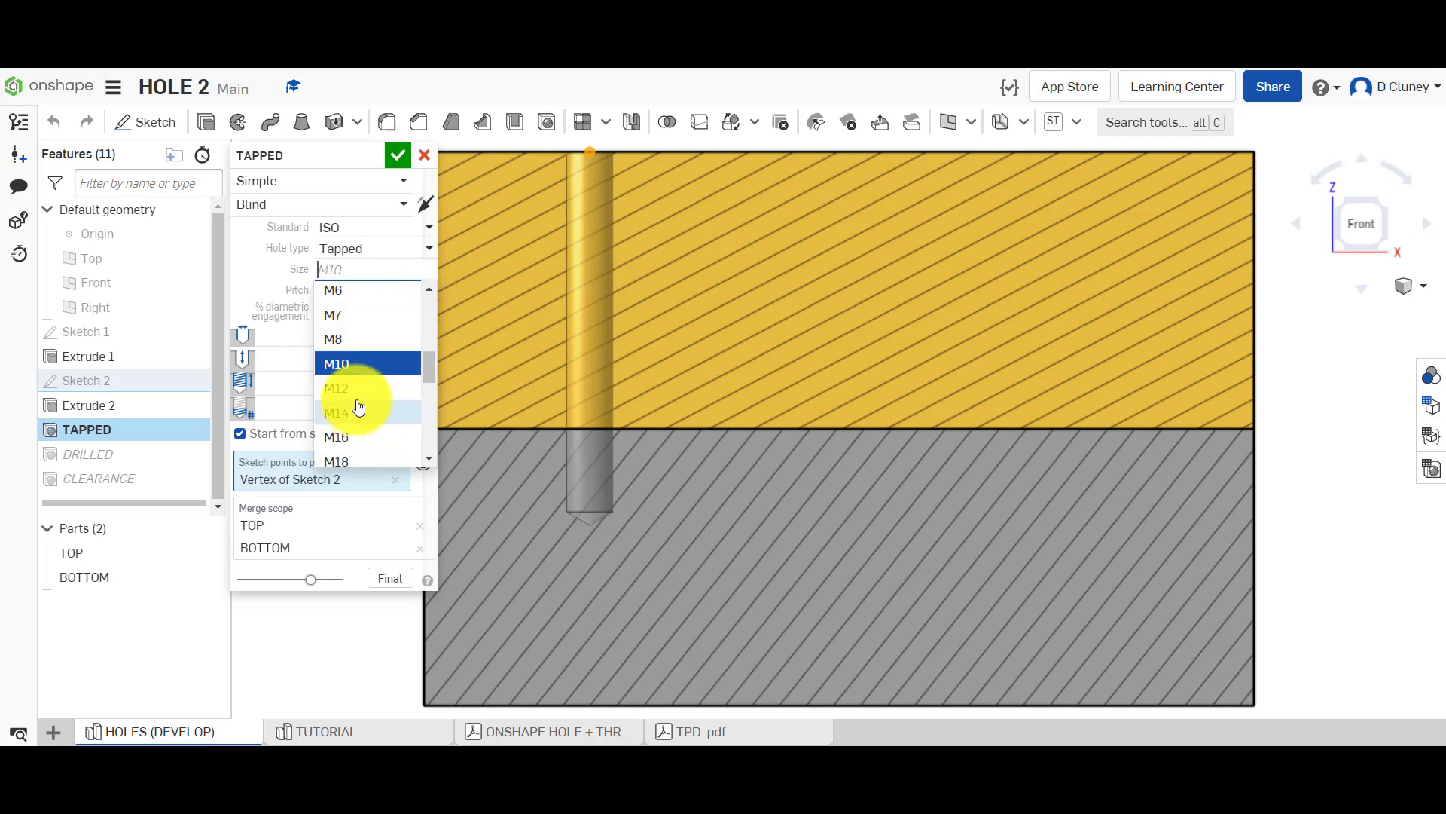
left_click(360, 388)
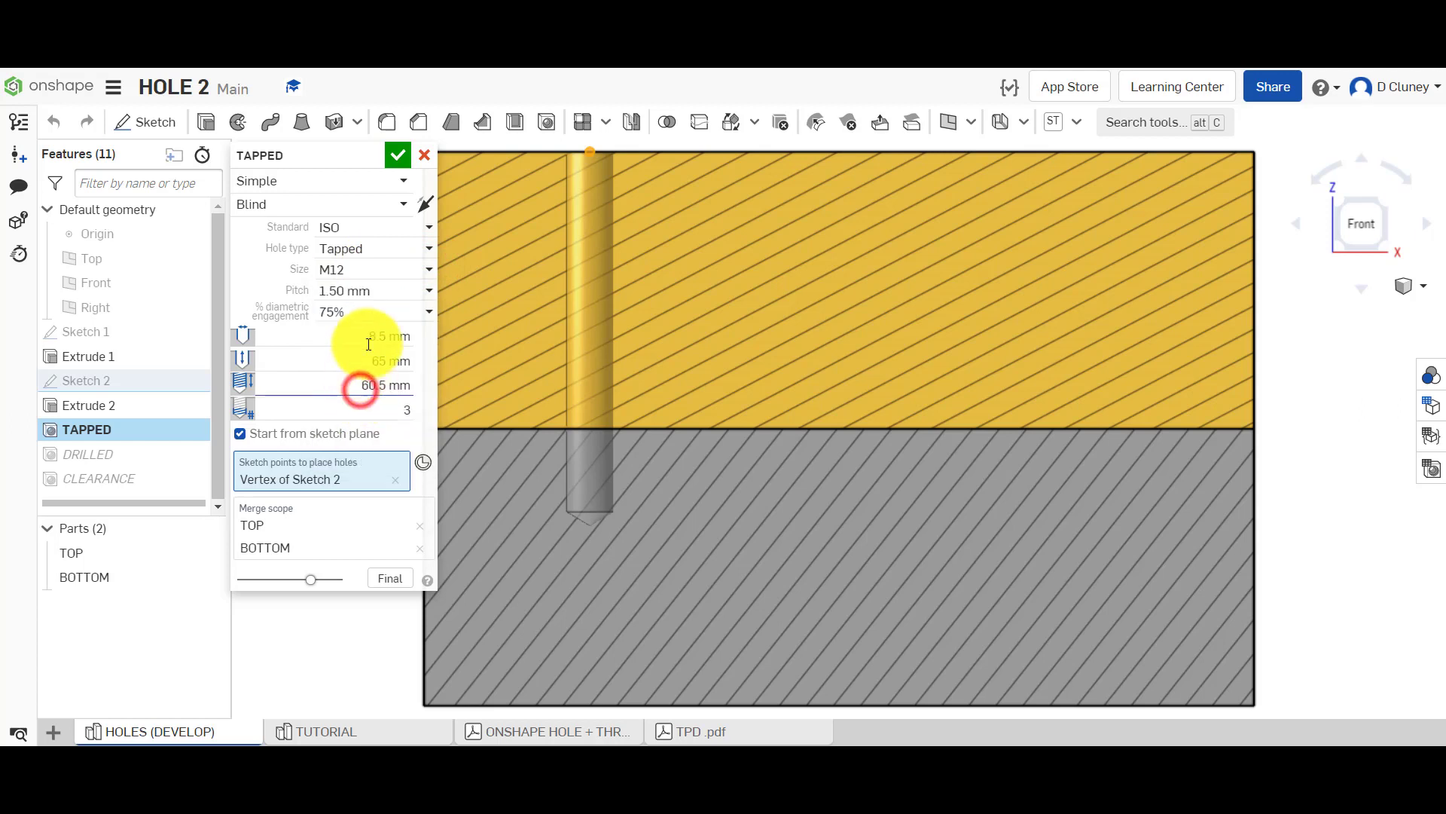
left_click(386, 270)
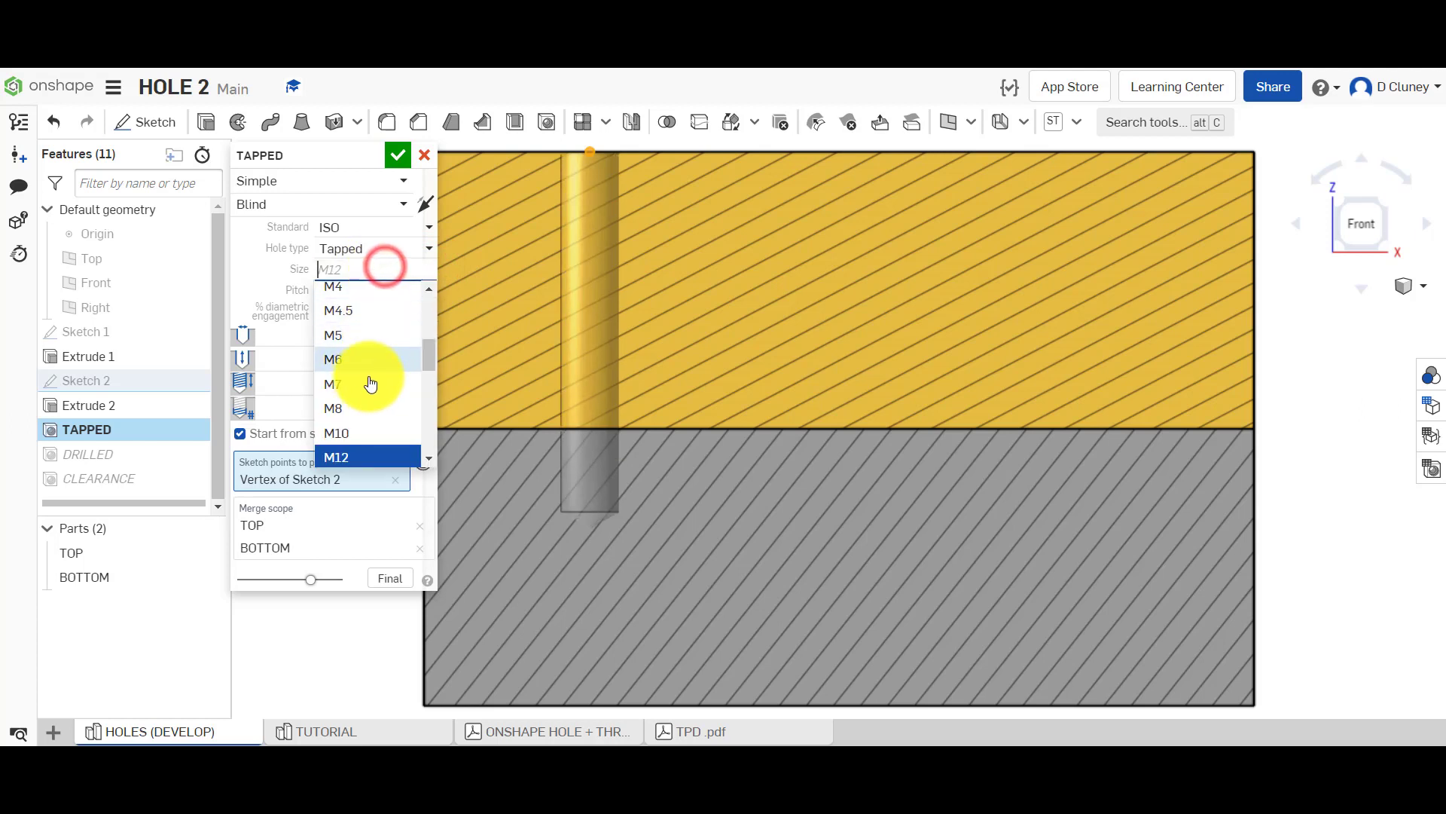
left_click(365, 435)
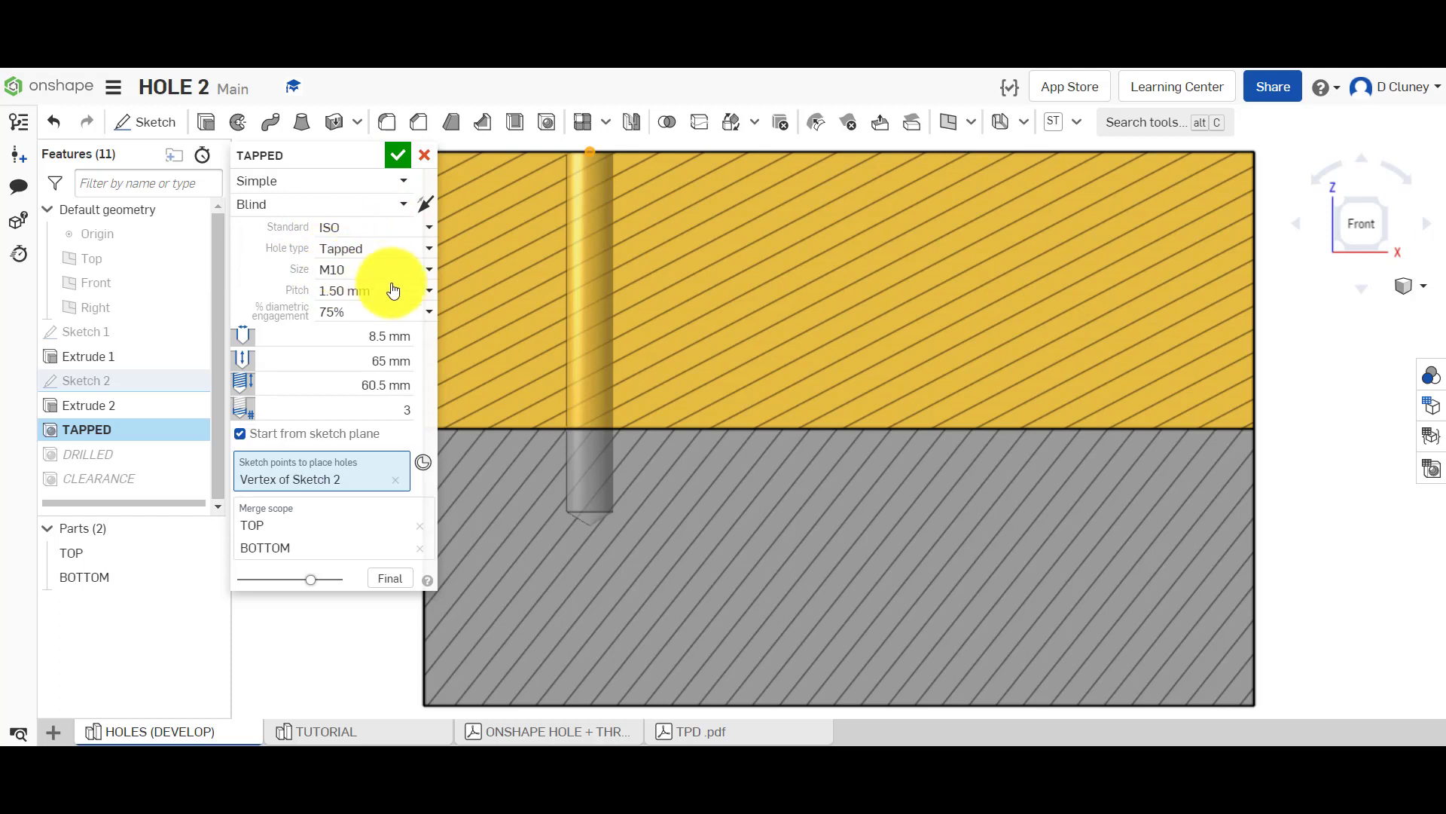
Step: Examine the available thread pitches and diametric engagement percentages for the TAPPED hole
left_click(428, 294)
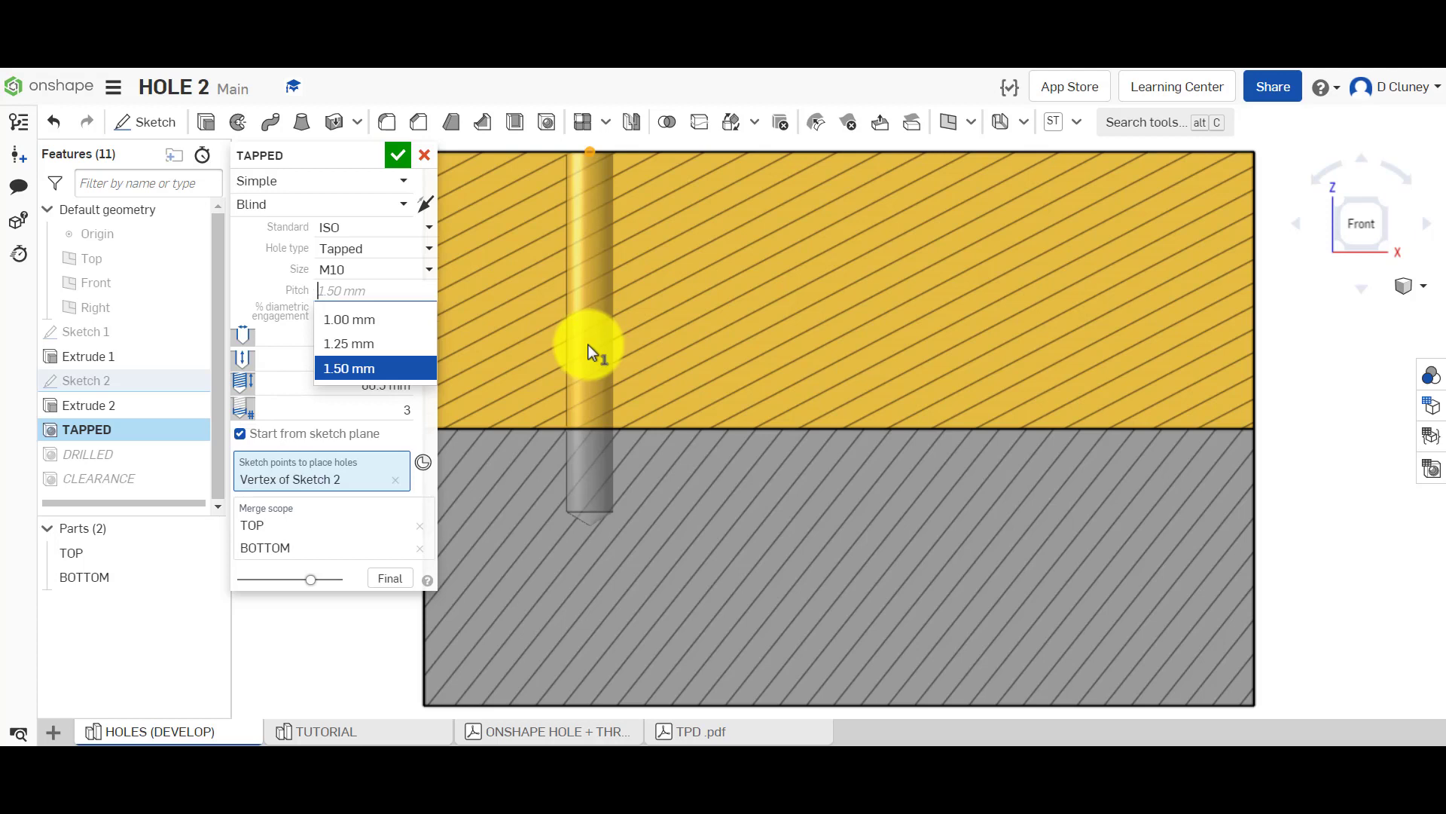
left_click(270, 285)
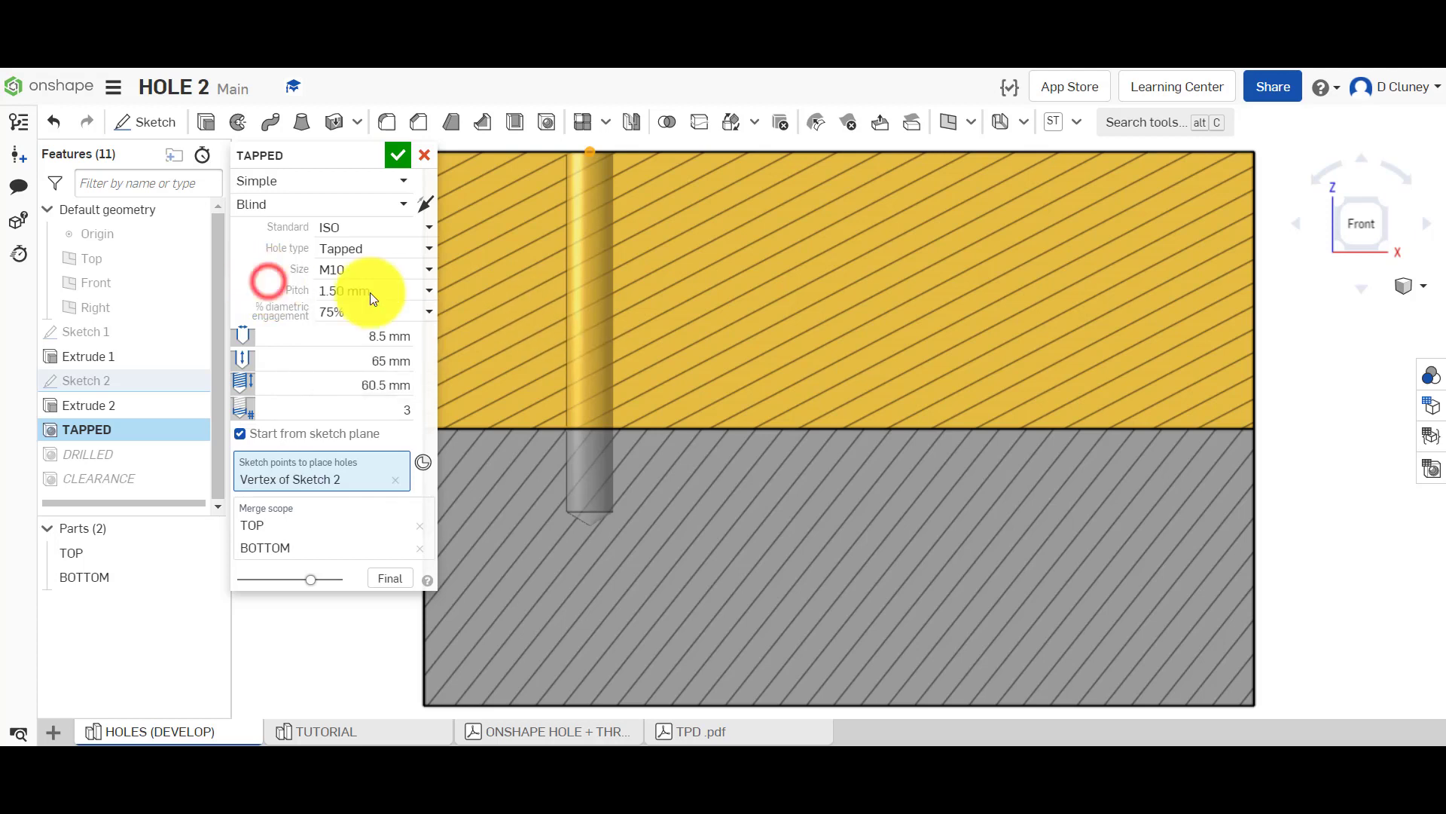
left_click(426, 312)
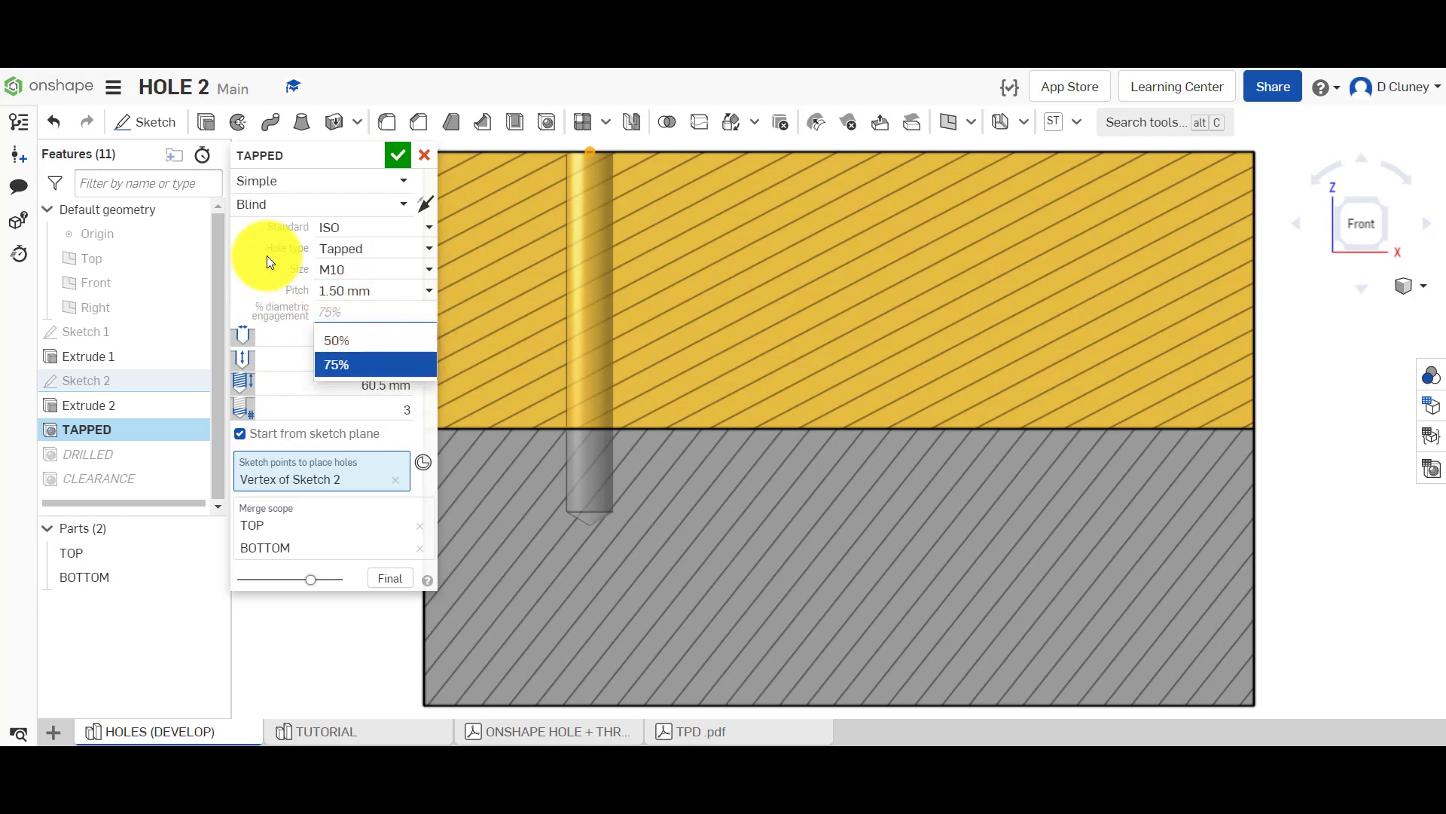
left_click(337, 359)
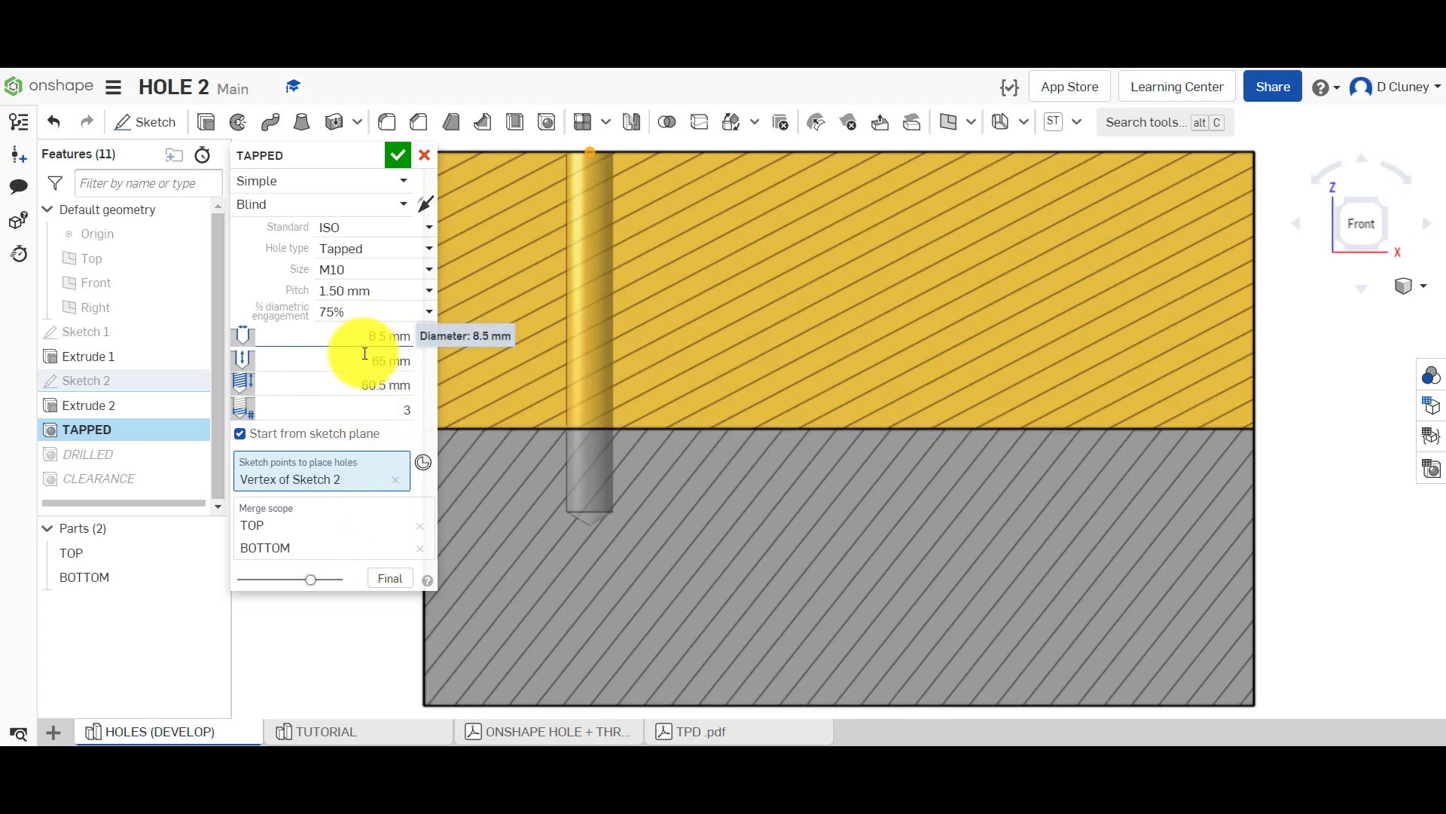
Step: In the TUTORIAL part studio, show Sketch 2 and section the model along the Front plane, viewed from the front
left_click(348, 730)
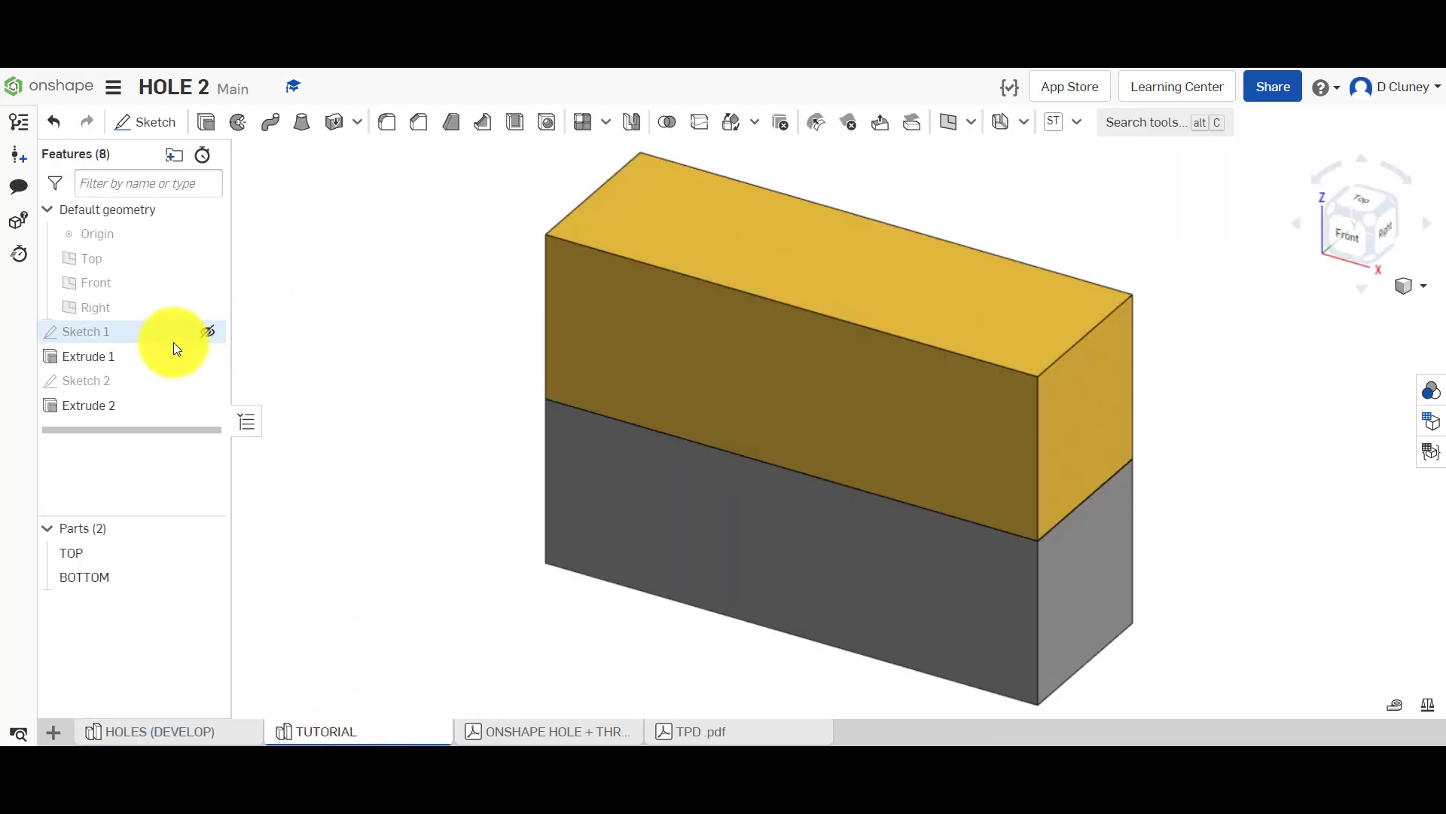
left_click(201, 379)
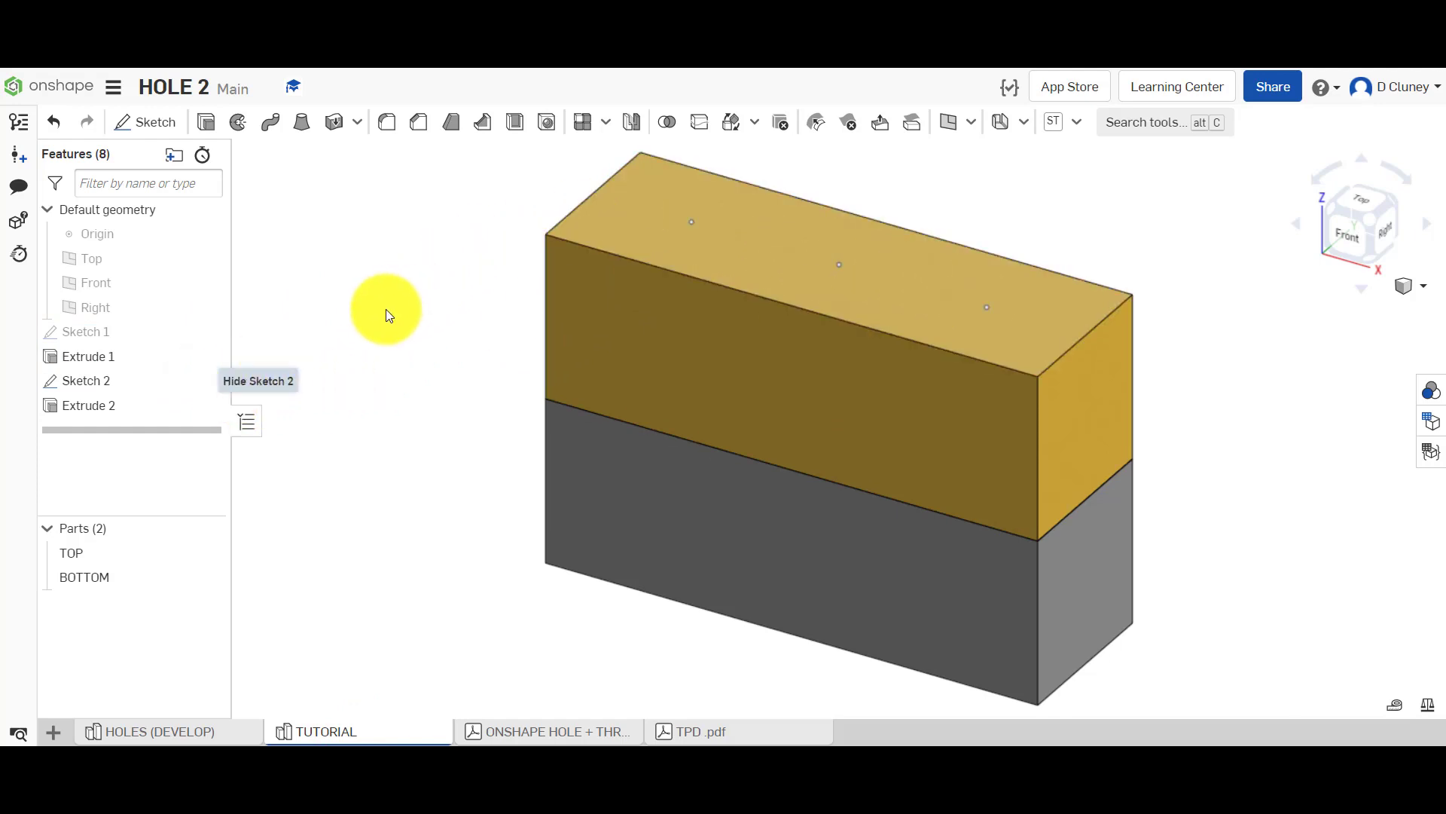
right_click(161, 283)
left_click(249, 409)
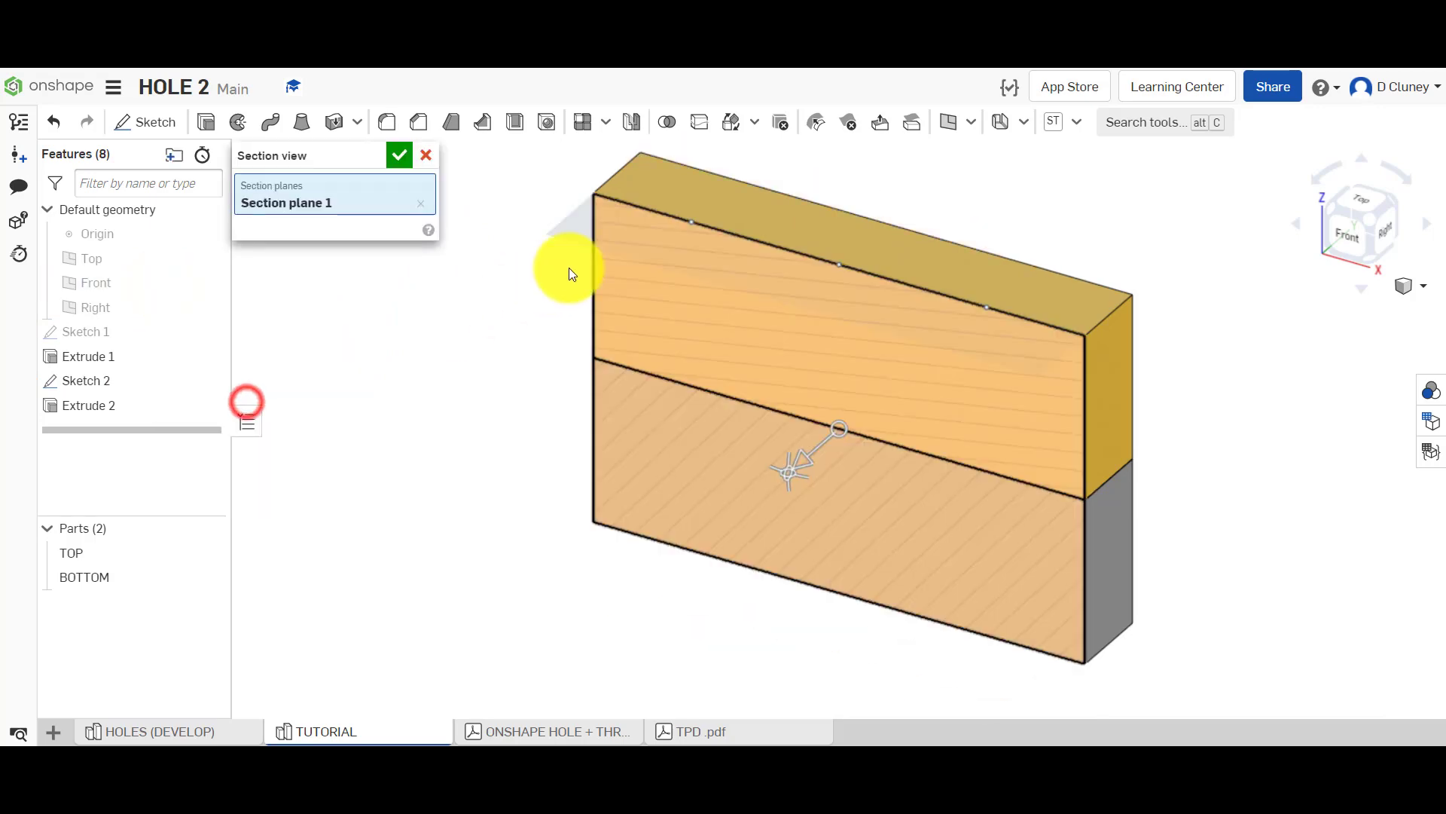
left_click(397, 152)
left_click(1349, 248)
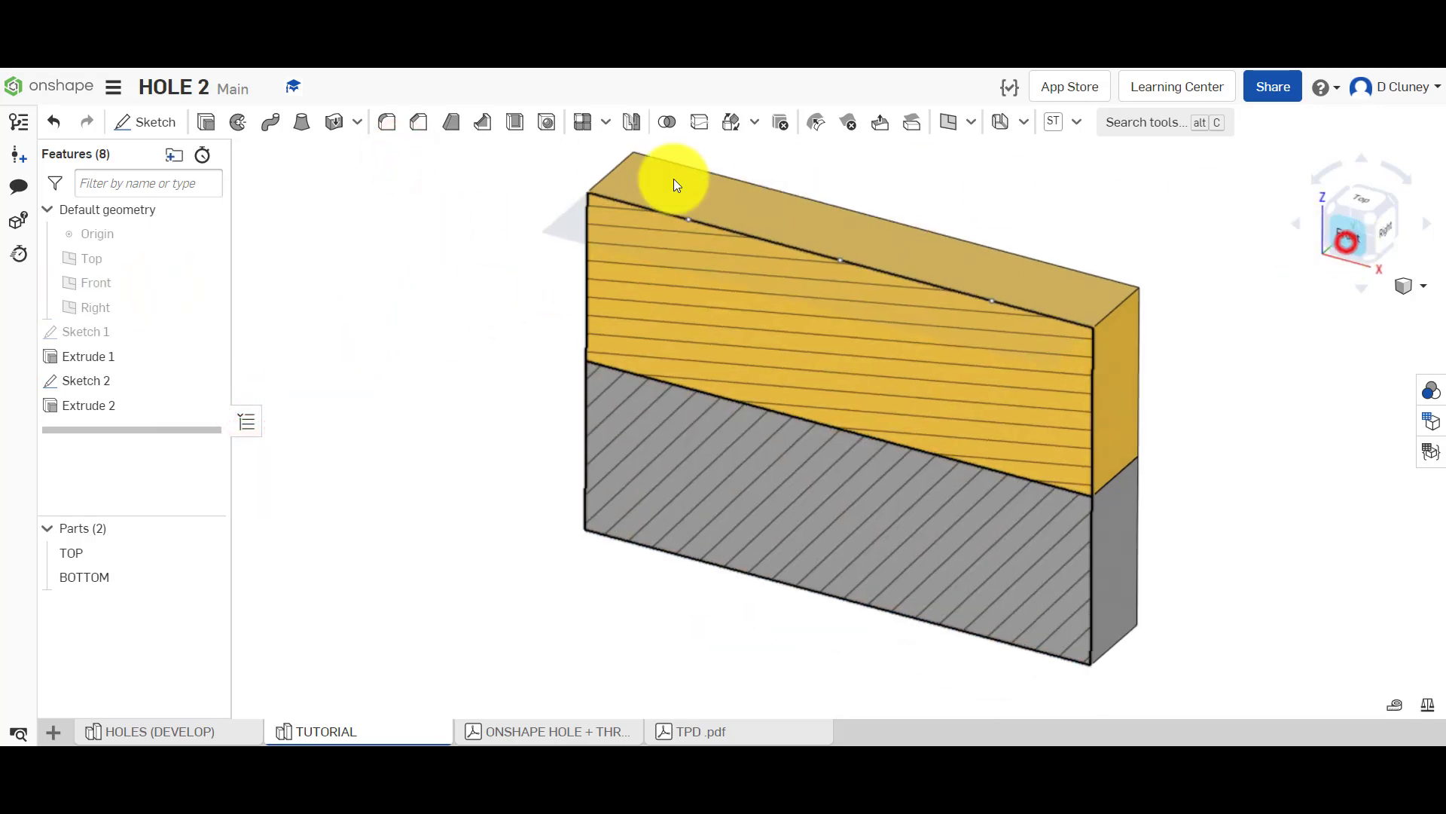
Step: Start a Hole feature at the leftmost point of Sketch 2 as a Simple hole with Blind termination
left_click(548, 122)
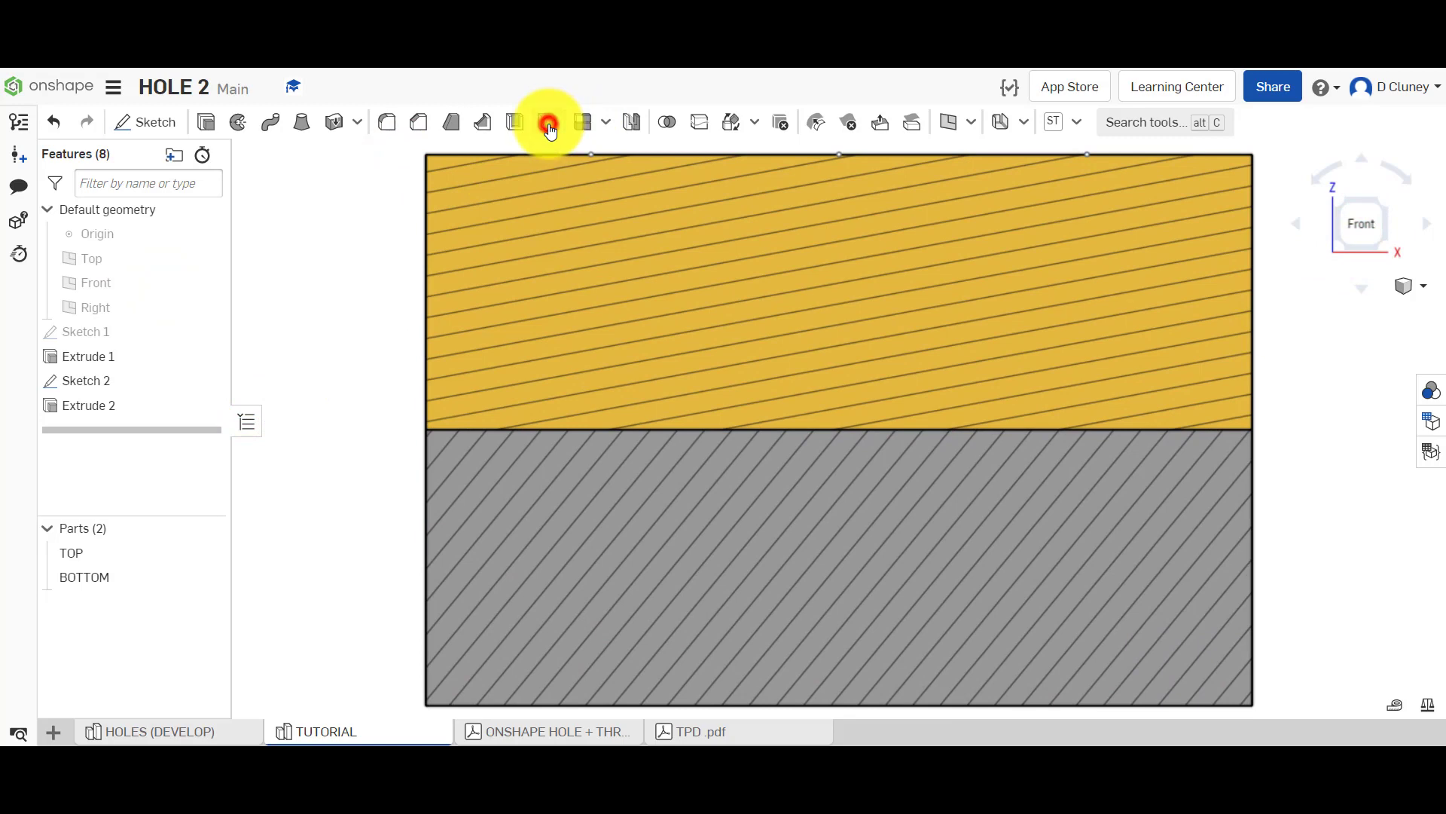
left_click(594, 156)
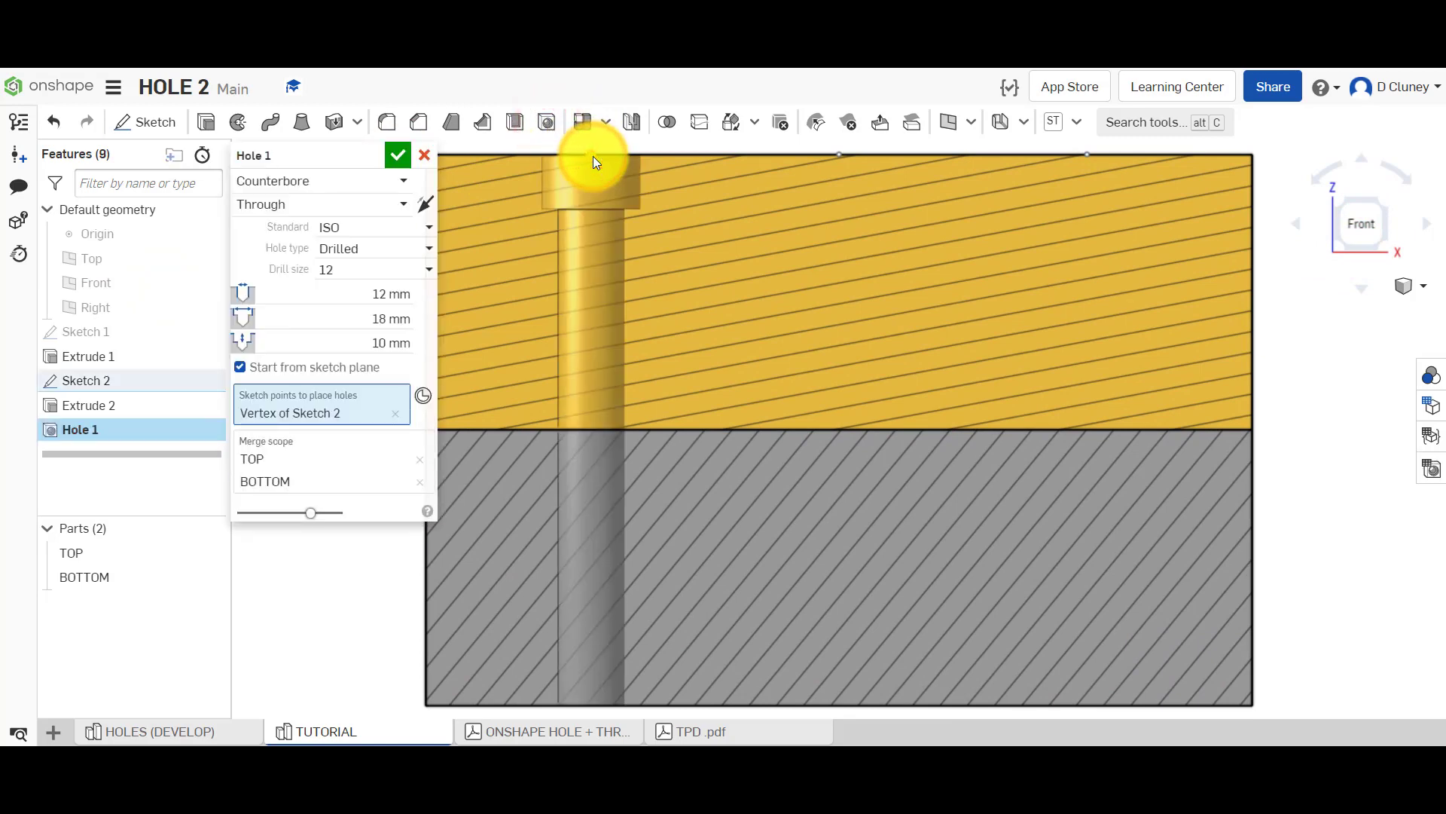
left_click(367, 180)
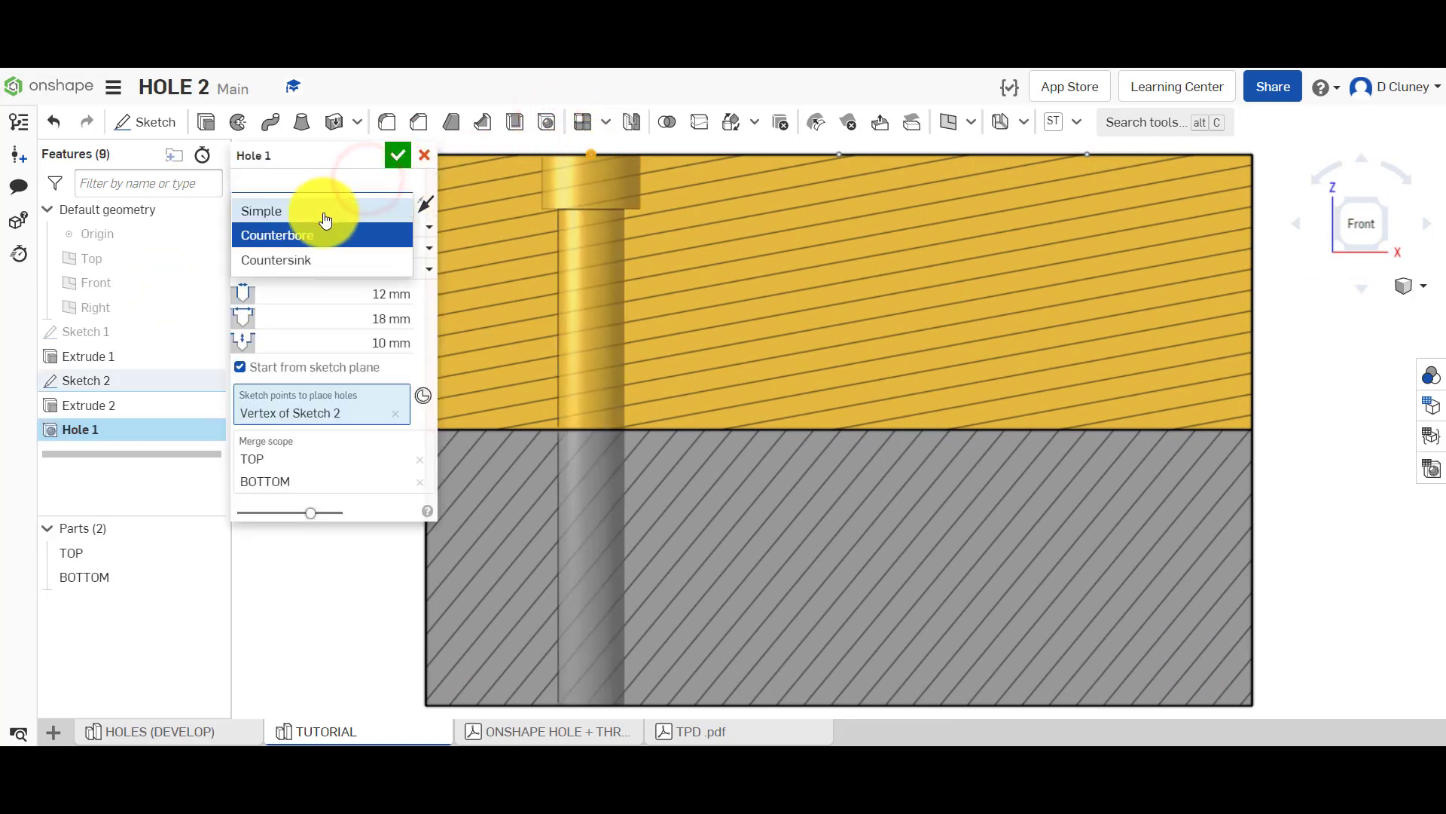
left_click(341, 212)
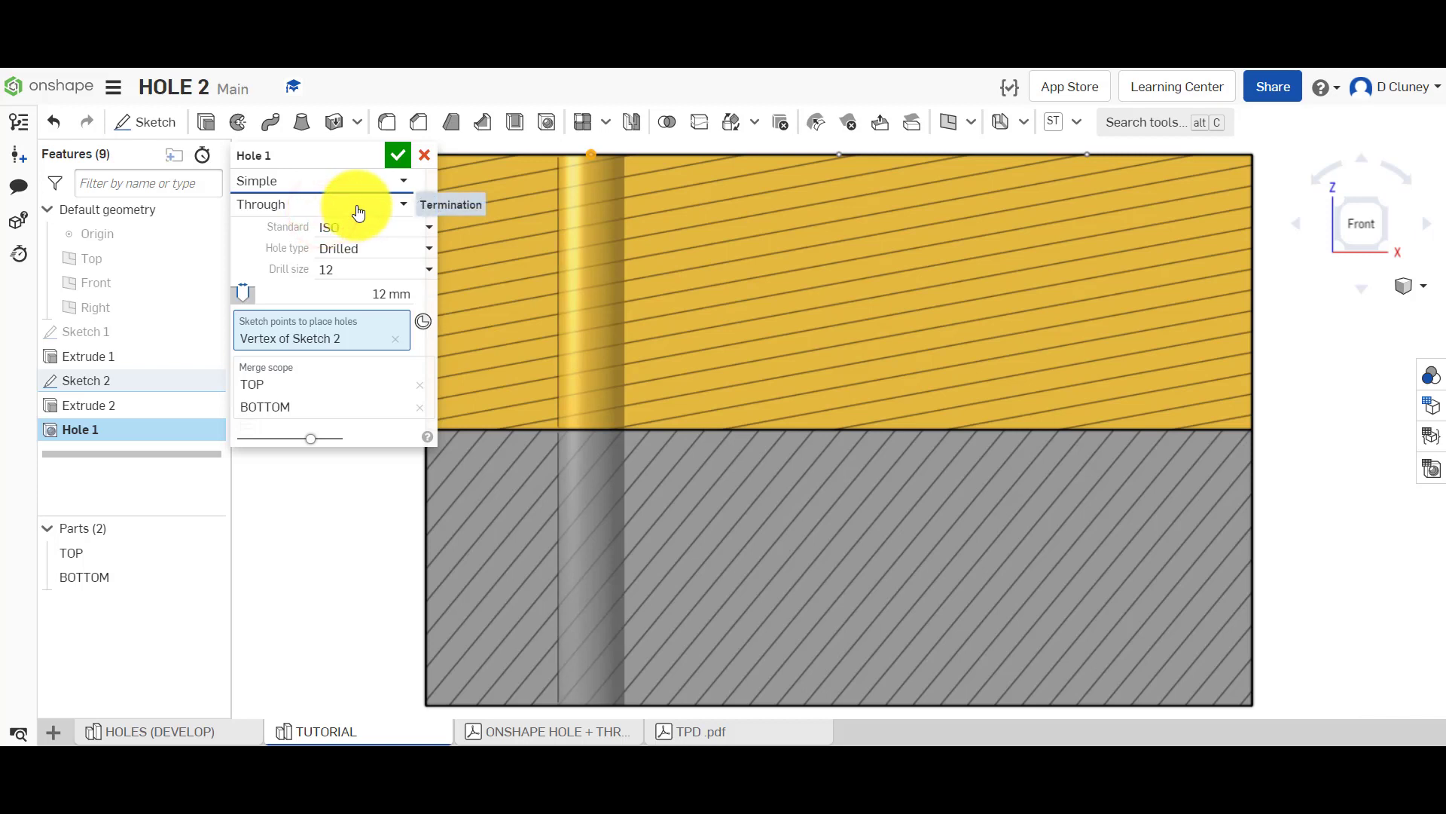
left_click(357, 206)
left_click(339, 257)
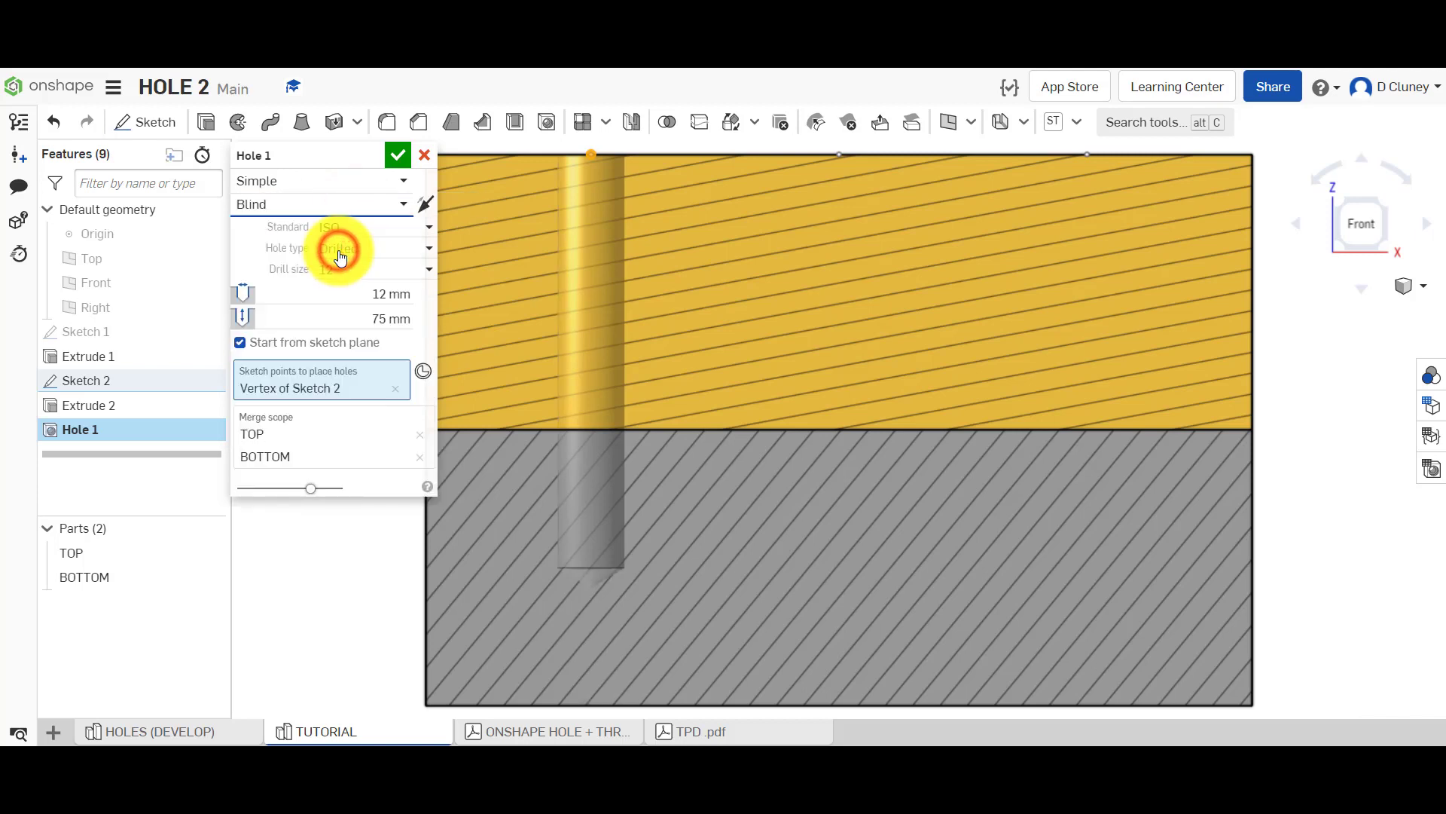
Step: Make the hole an ISO Tapped hole of size M10
left_click(378, 224)
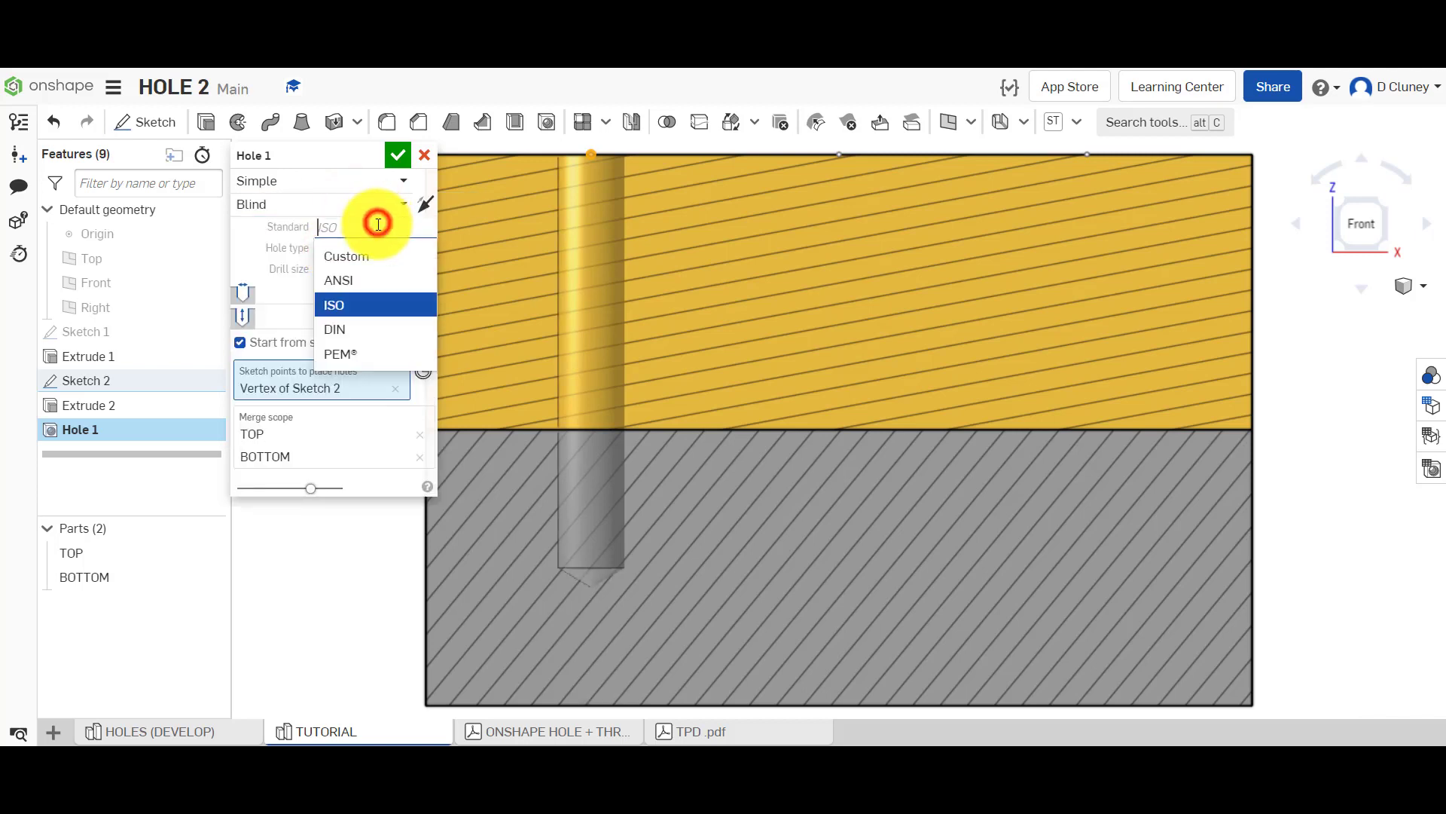
left_click(371, 304)
left_click(373, 249)
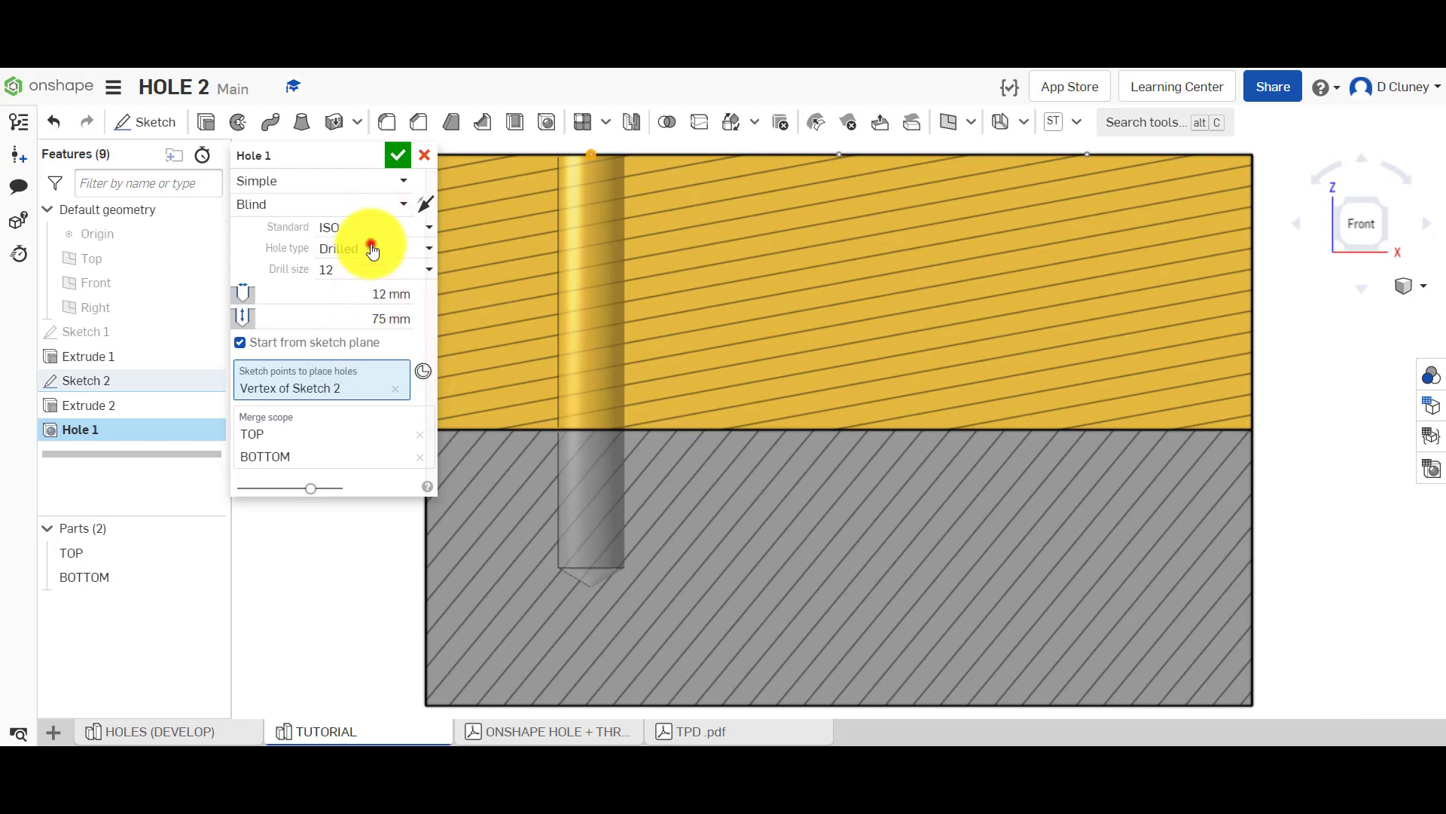
left_click(374, 297)
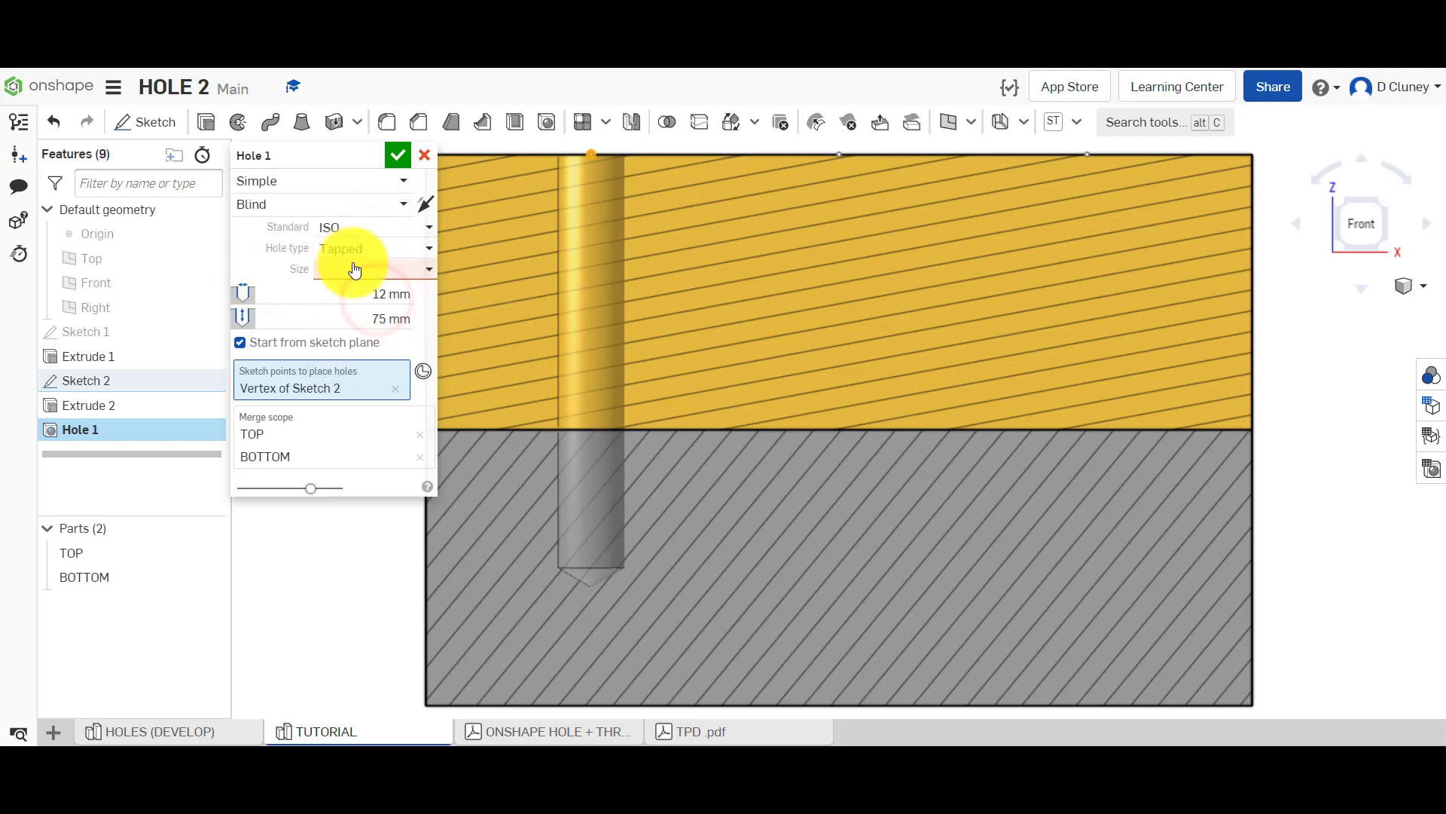
left_click(426, 270)
scroll(380, 385, "down", 3)
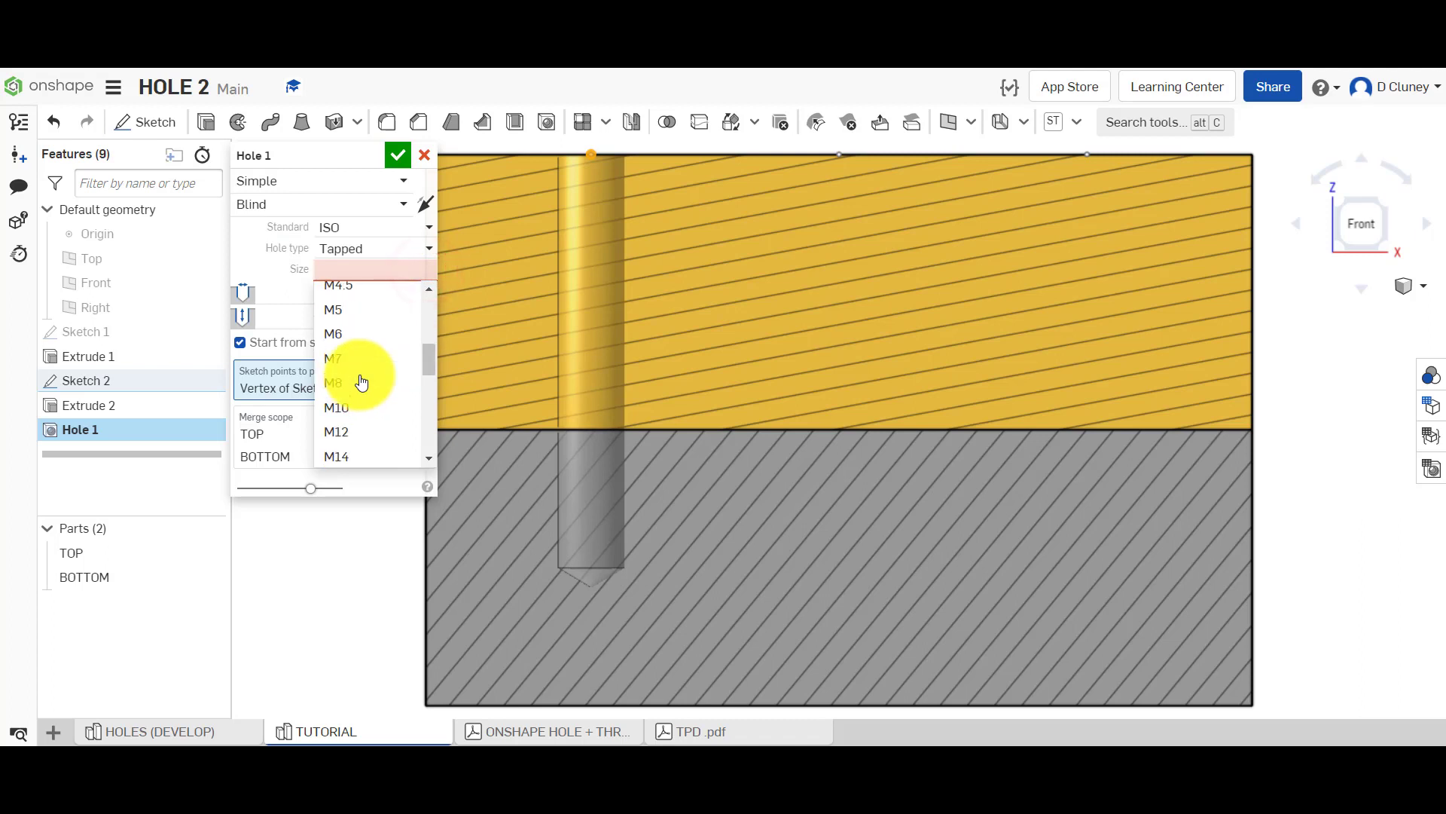
left_click(364, 416)
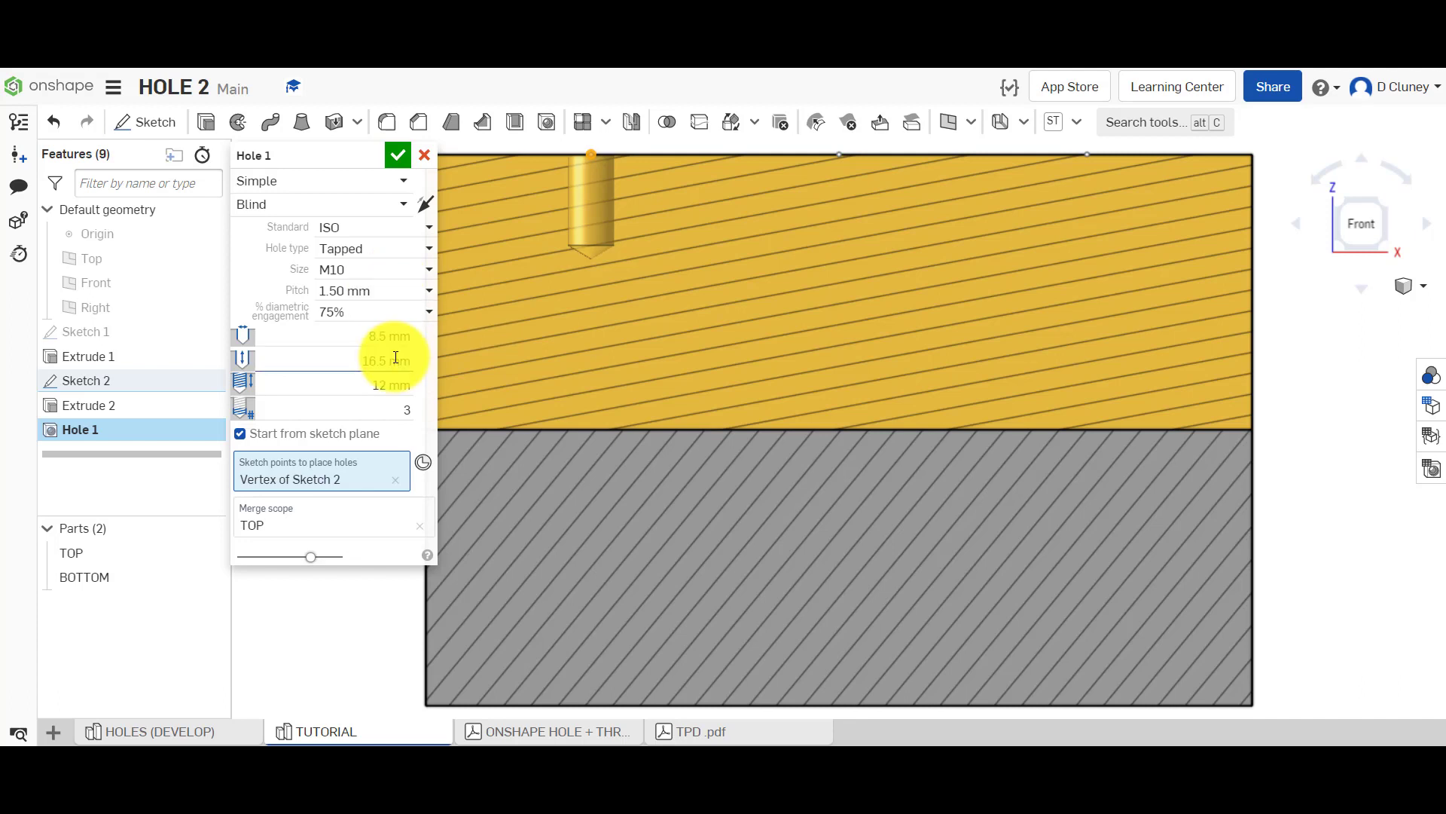
Step: Try thread size M14 on the new hole, and set the size back to M10
left_click(425, 269)
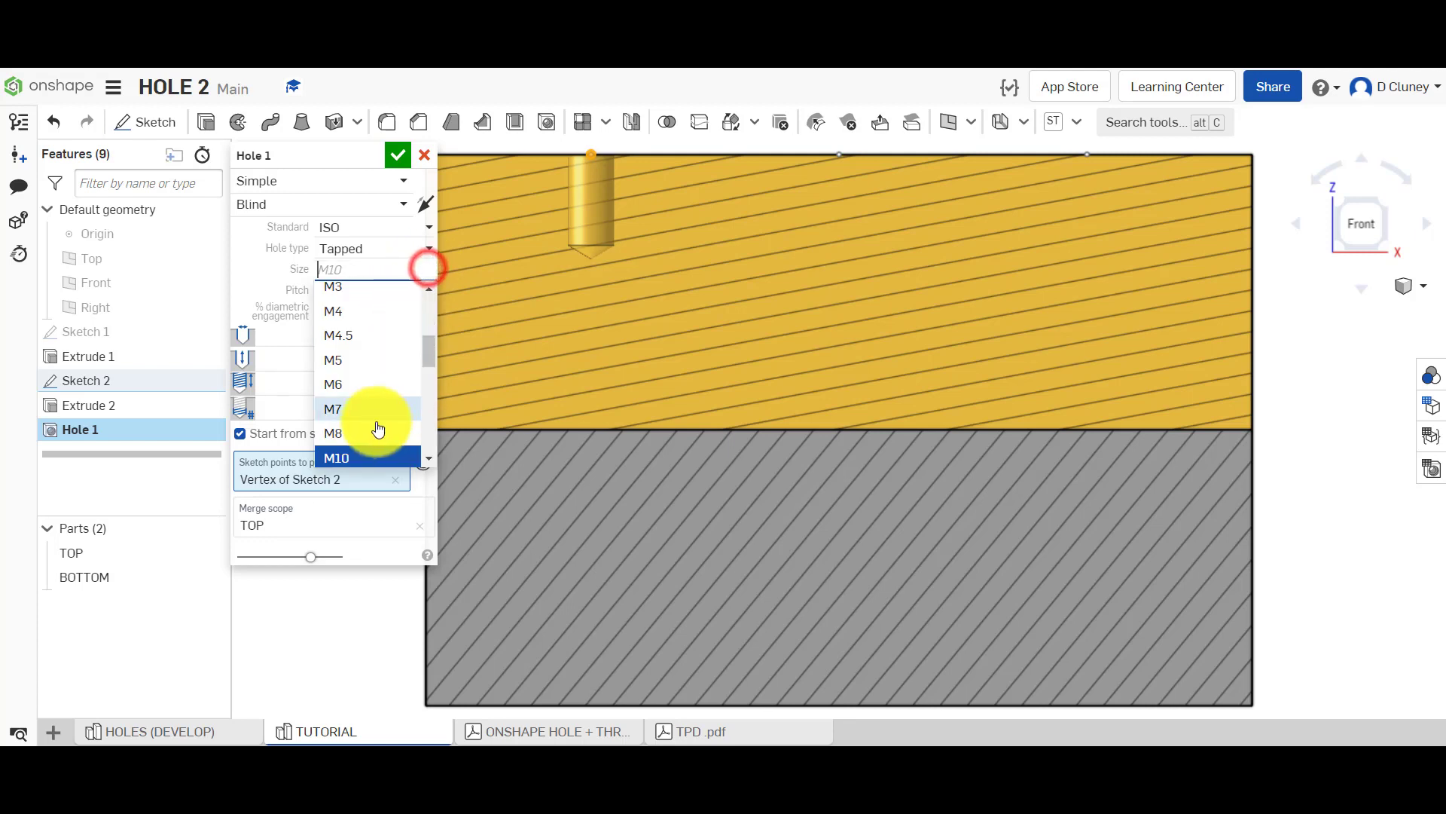
scroll(375, 418, "down", 2)
left_click(375, 412)
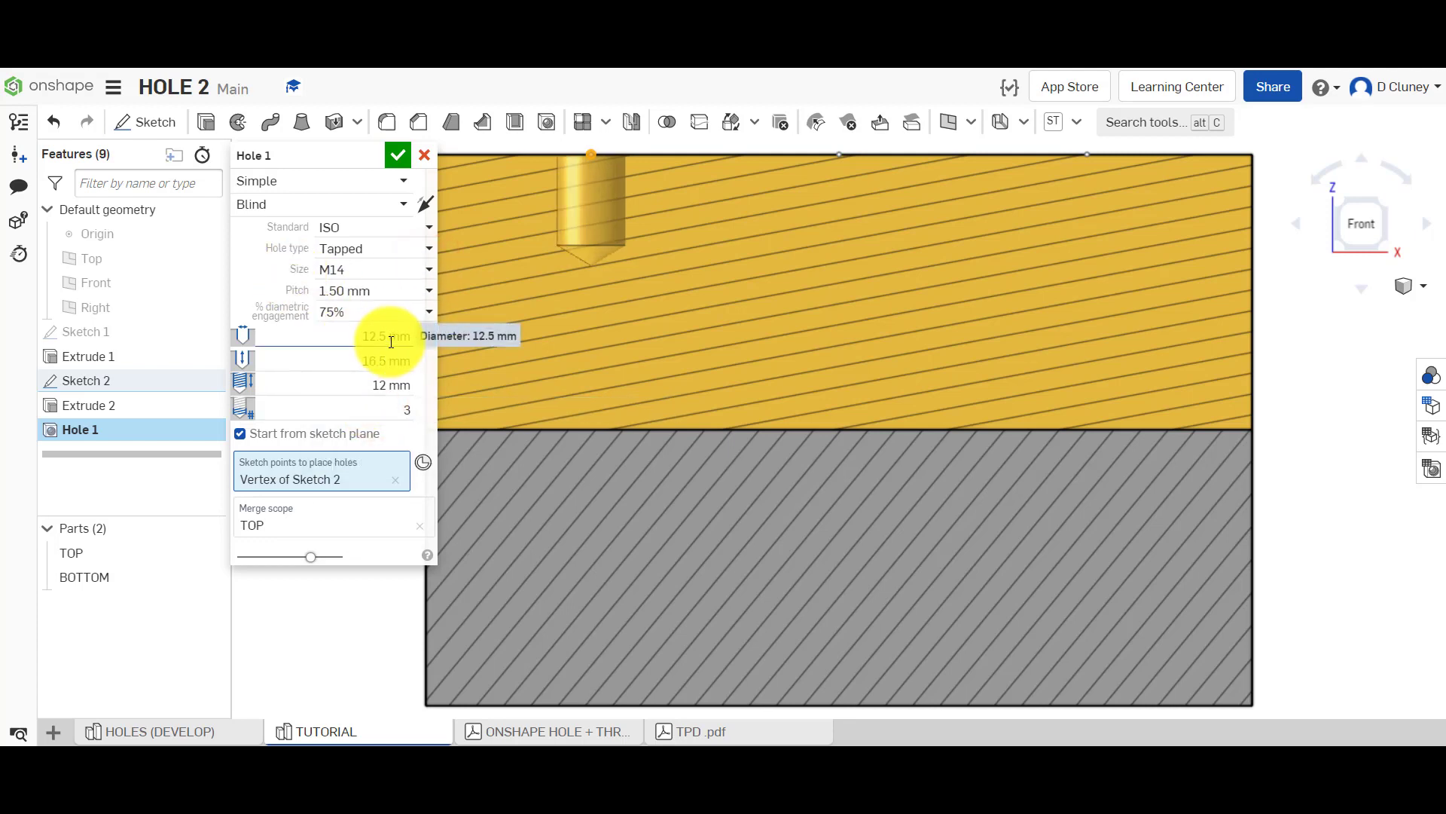
left_click(427, 269)
left_click(368, 410)
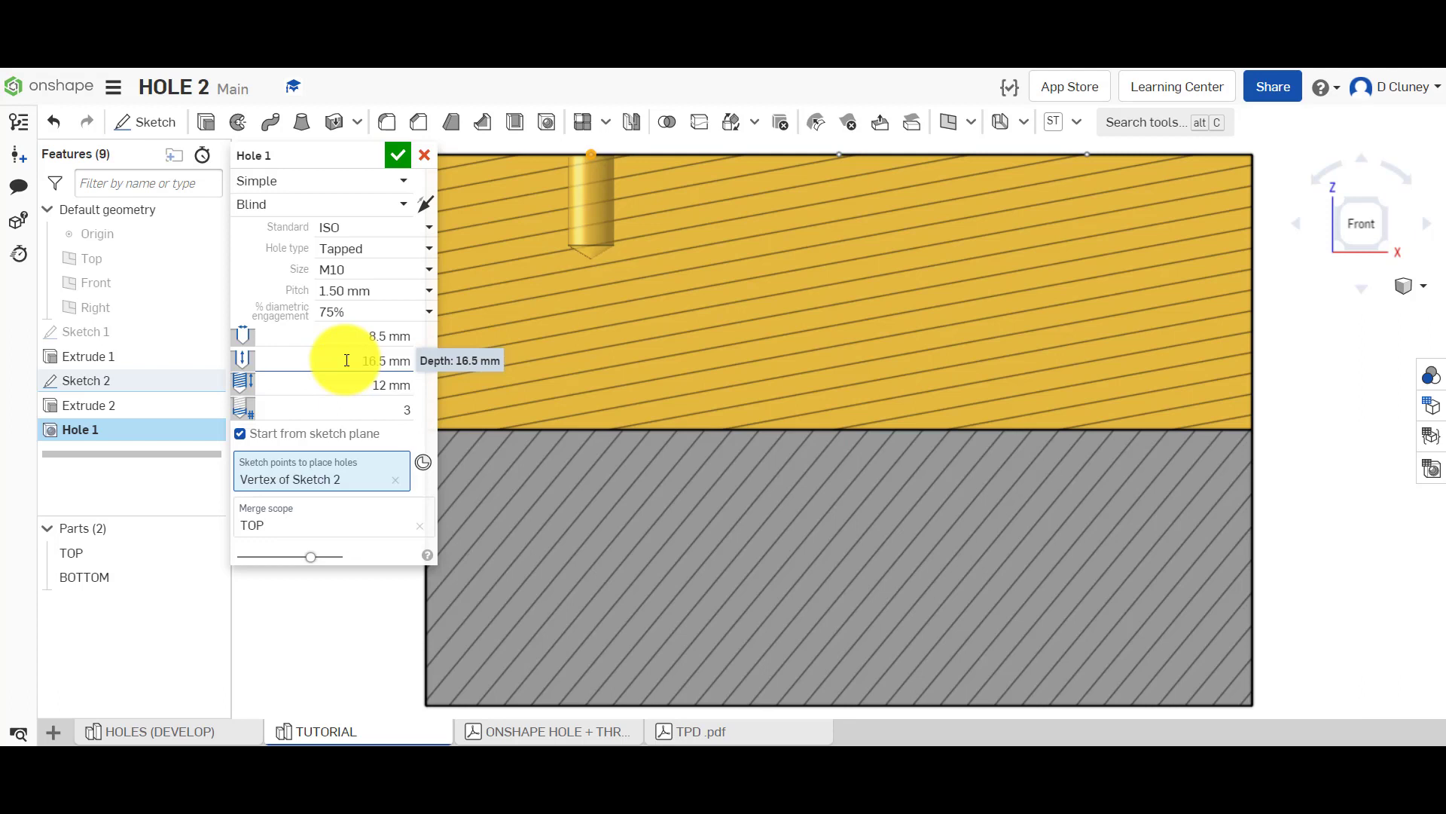
Step: Add the BOTTOM part to the hole's merge scope and set the hole depth to 65 mm
left_click(332, 517)
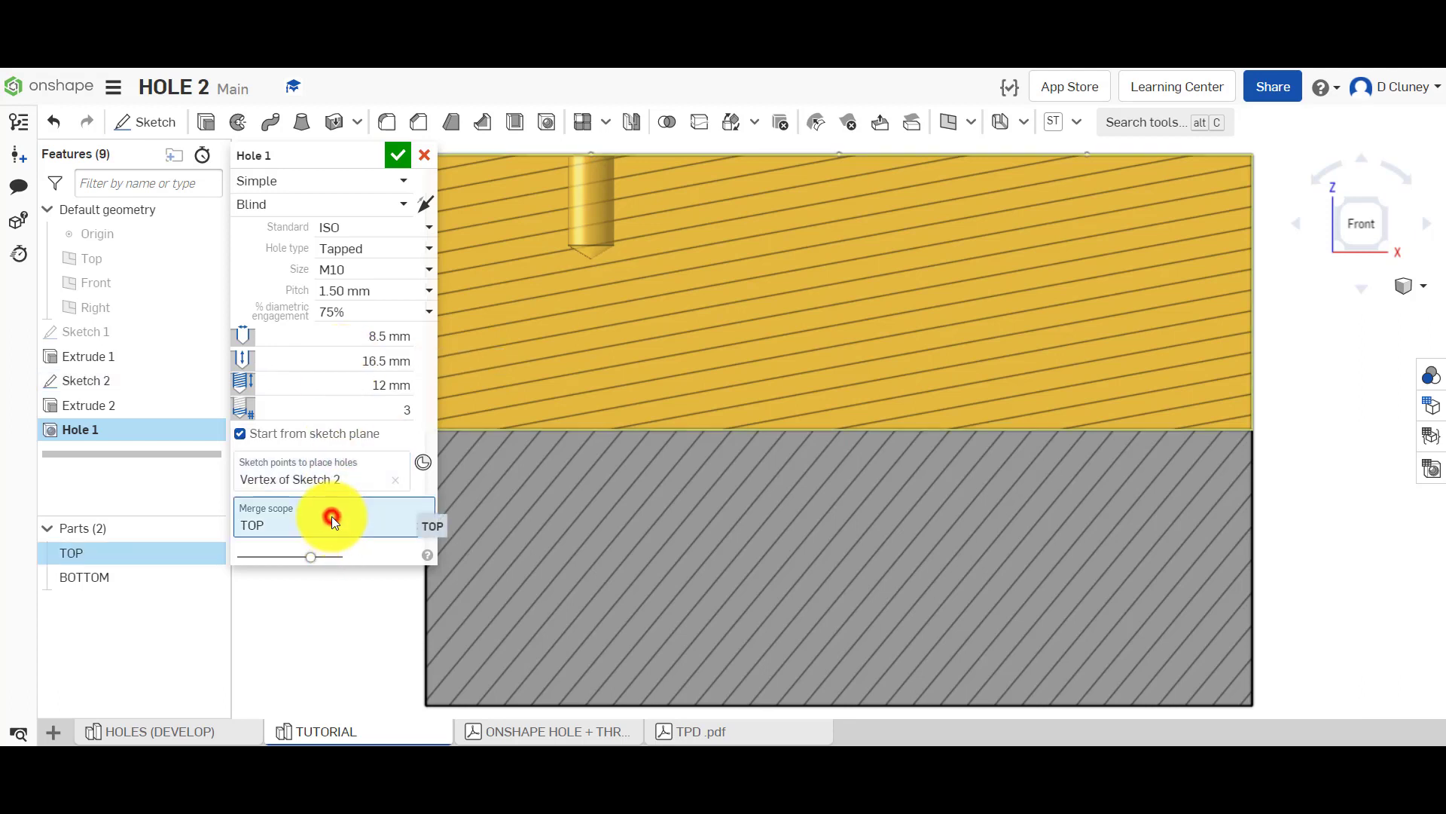
left_click(97, 580)
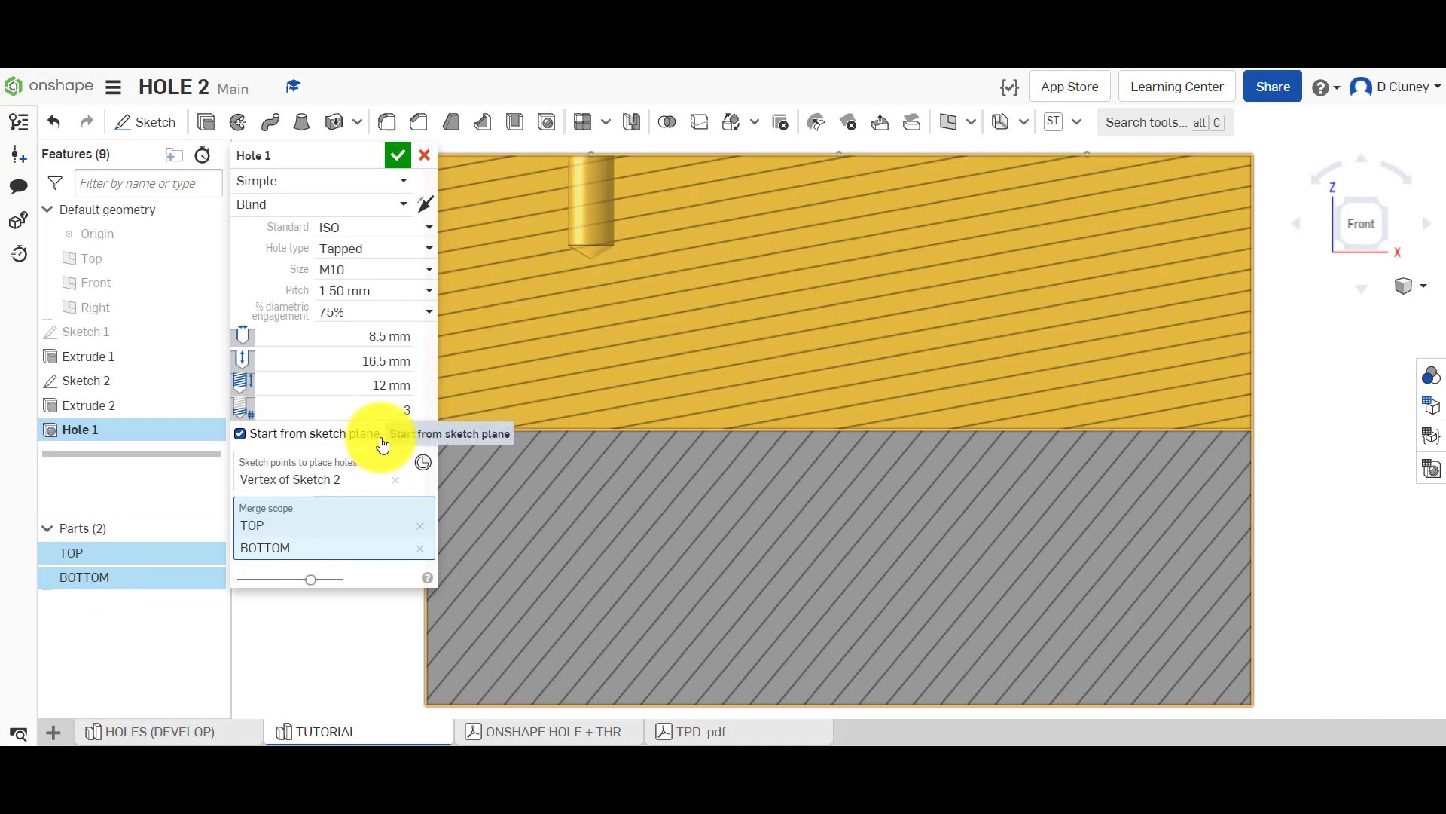
left_click(399, 362)
type("65")
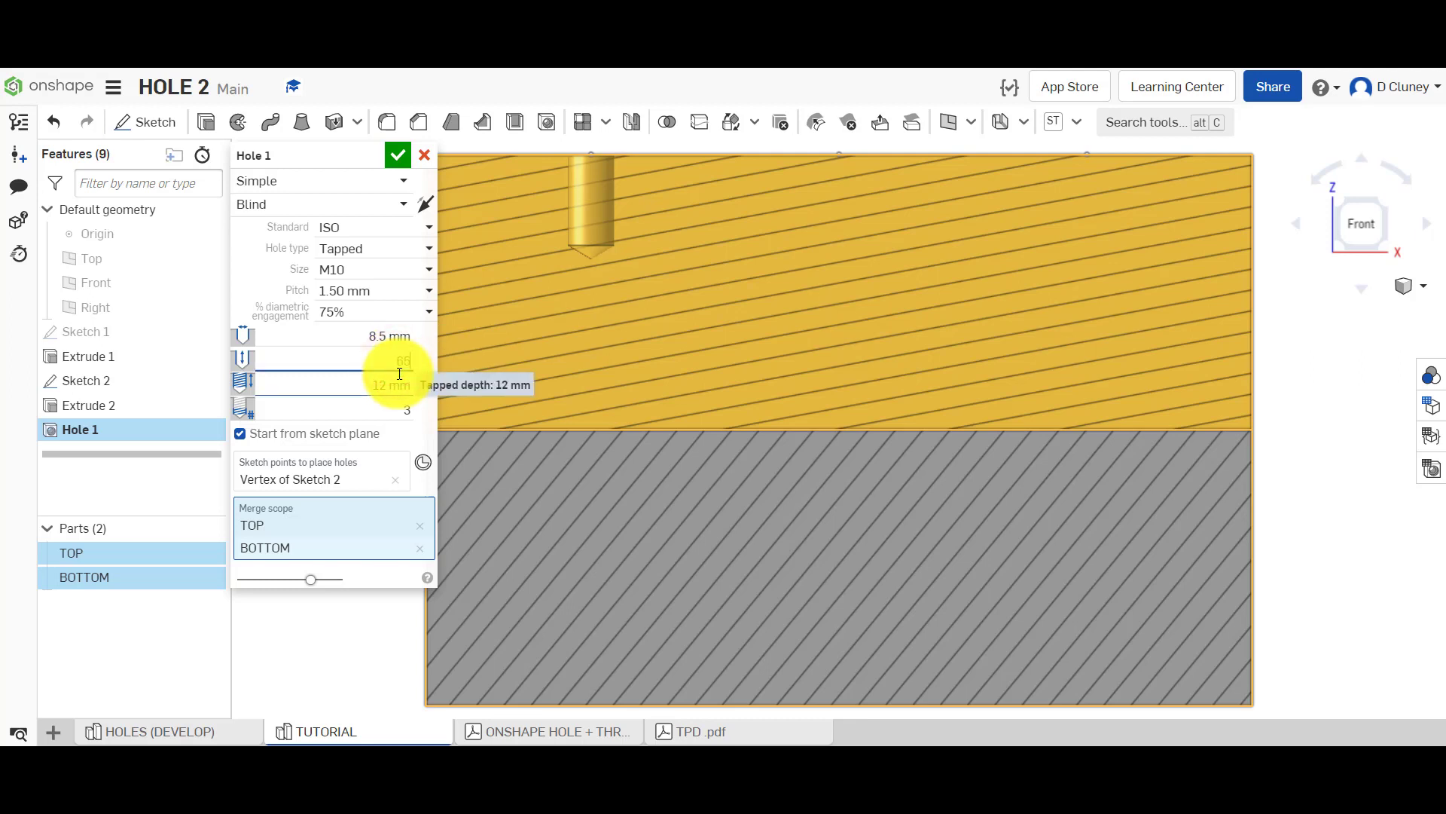
key("Return")
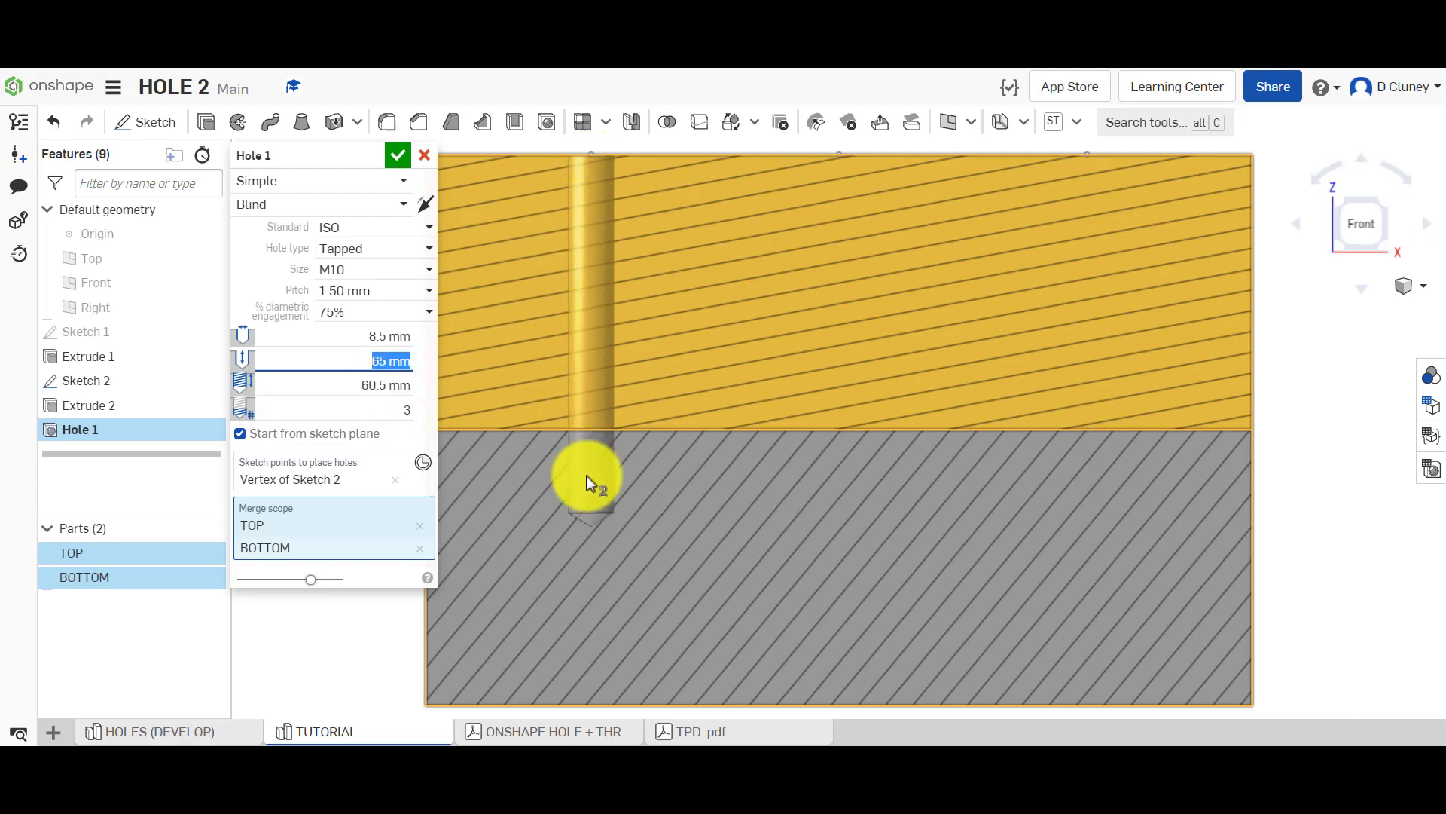
Step: Set the hole's tap clearance to 5 thread pitch lengths
left_click(401, 408)
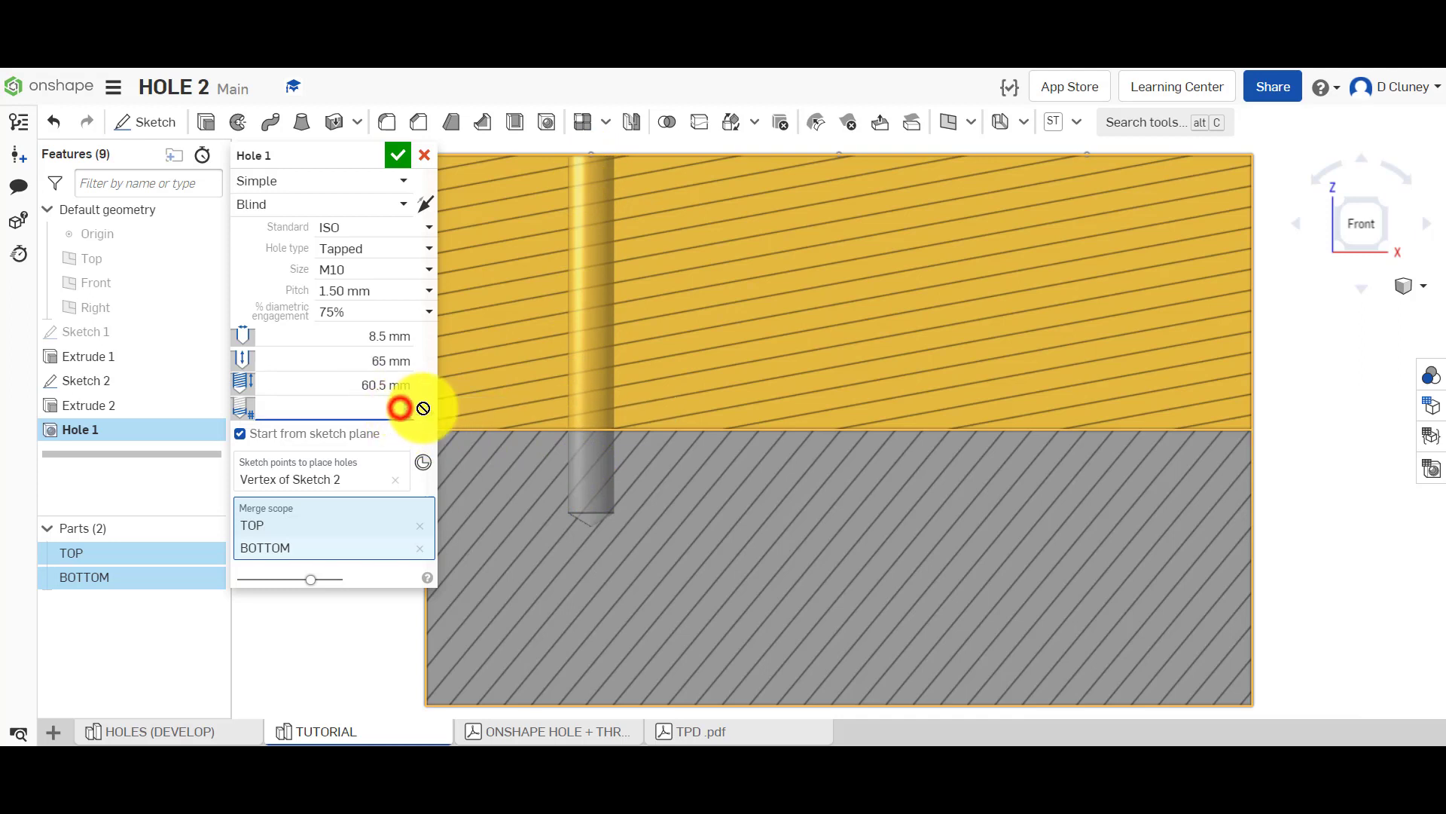
type("5")
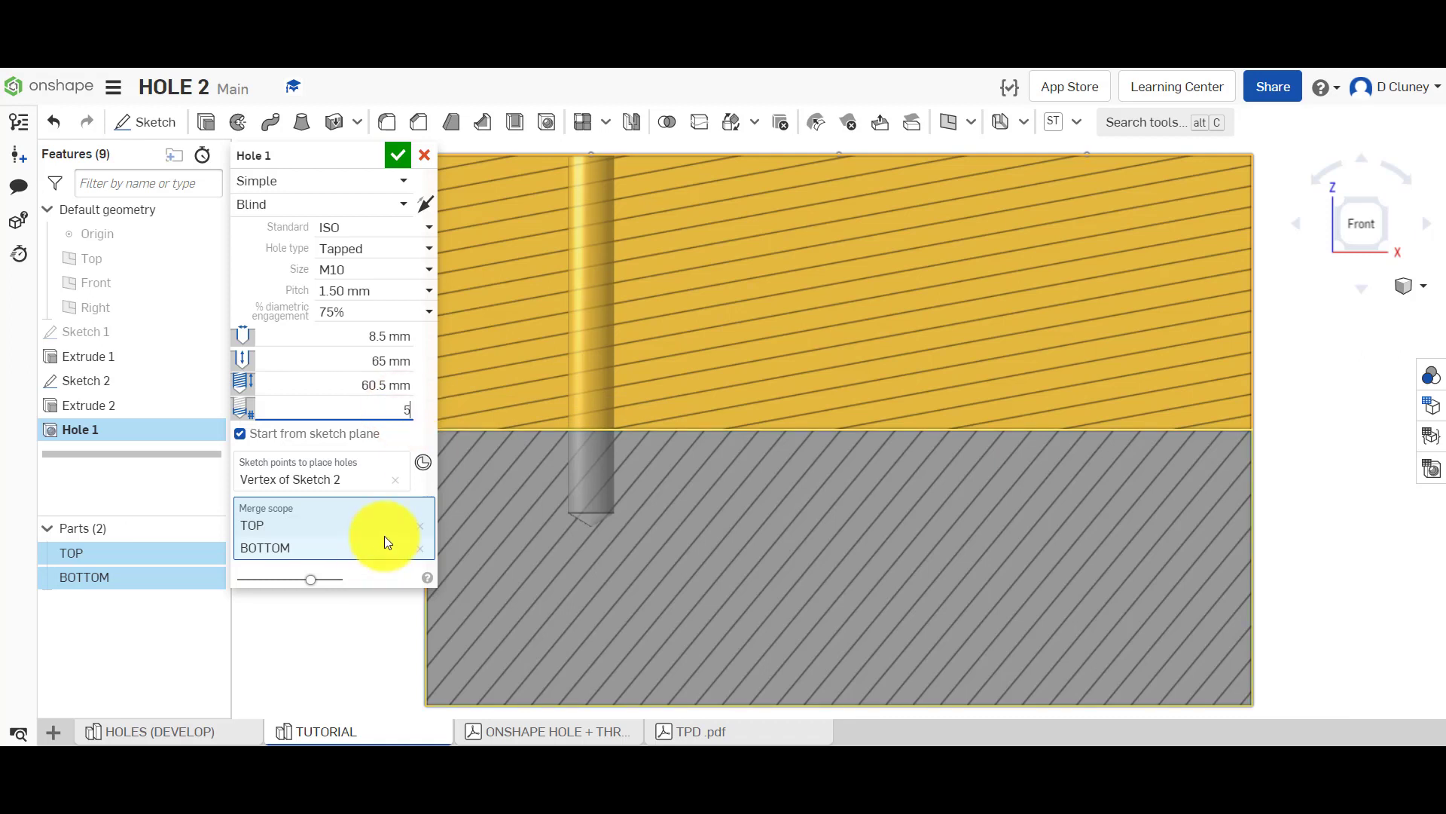
key("Return")
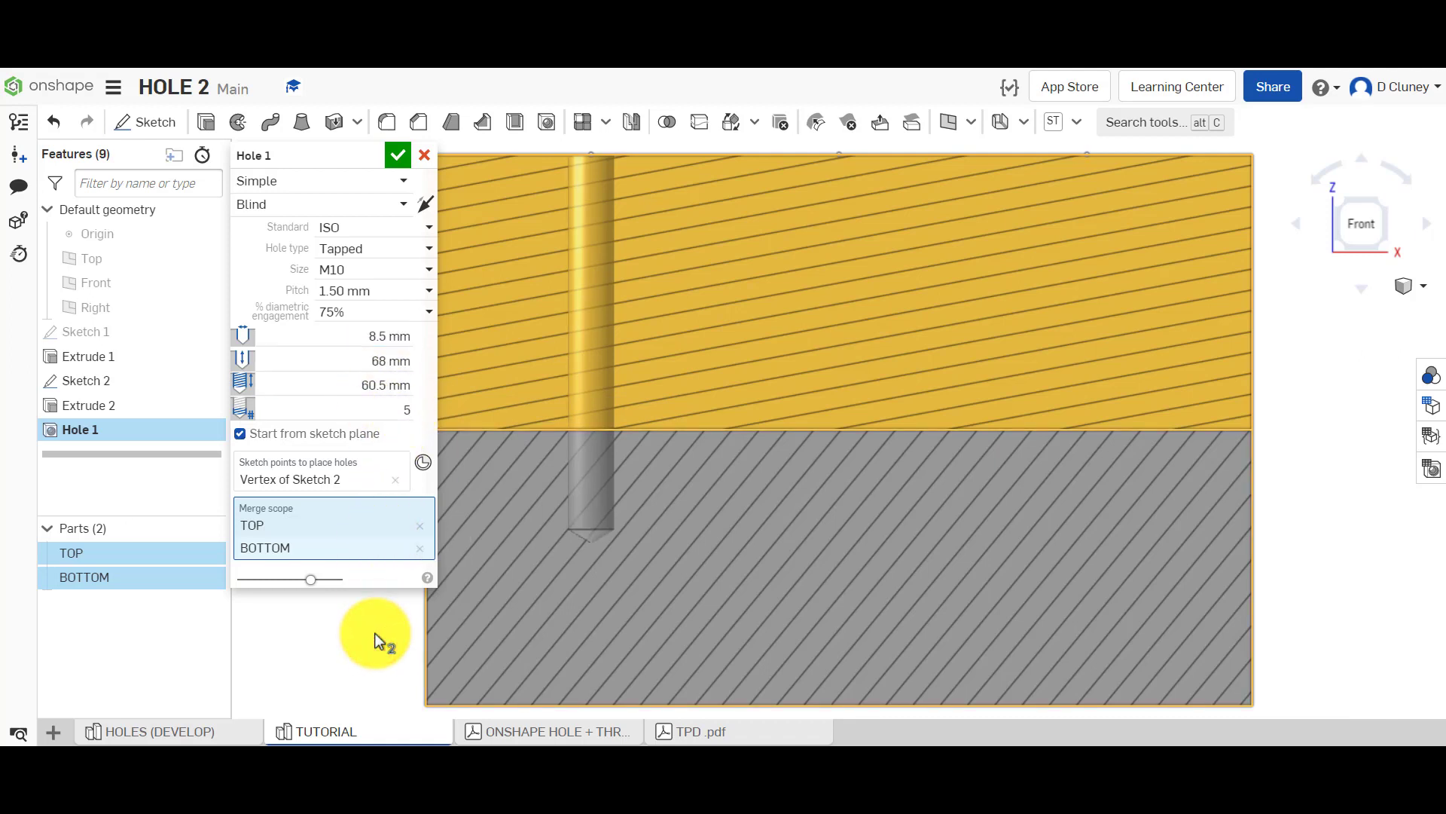
Step: Set the tap clearance to 0 thread pitch lengths and the hole depth to 65 mm
left_click(406, 410)
key("BackSpace")
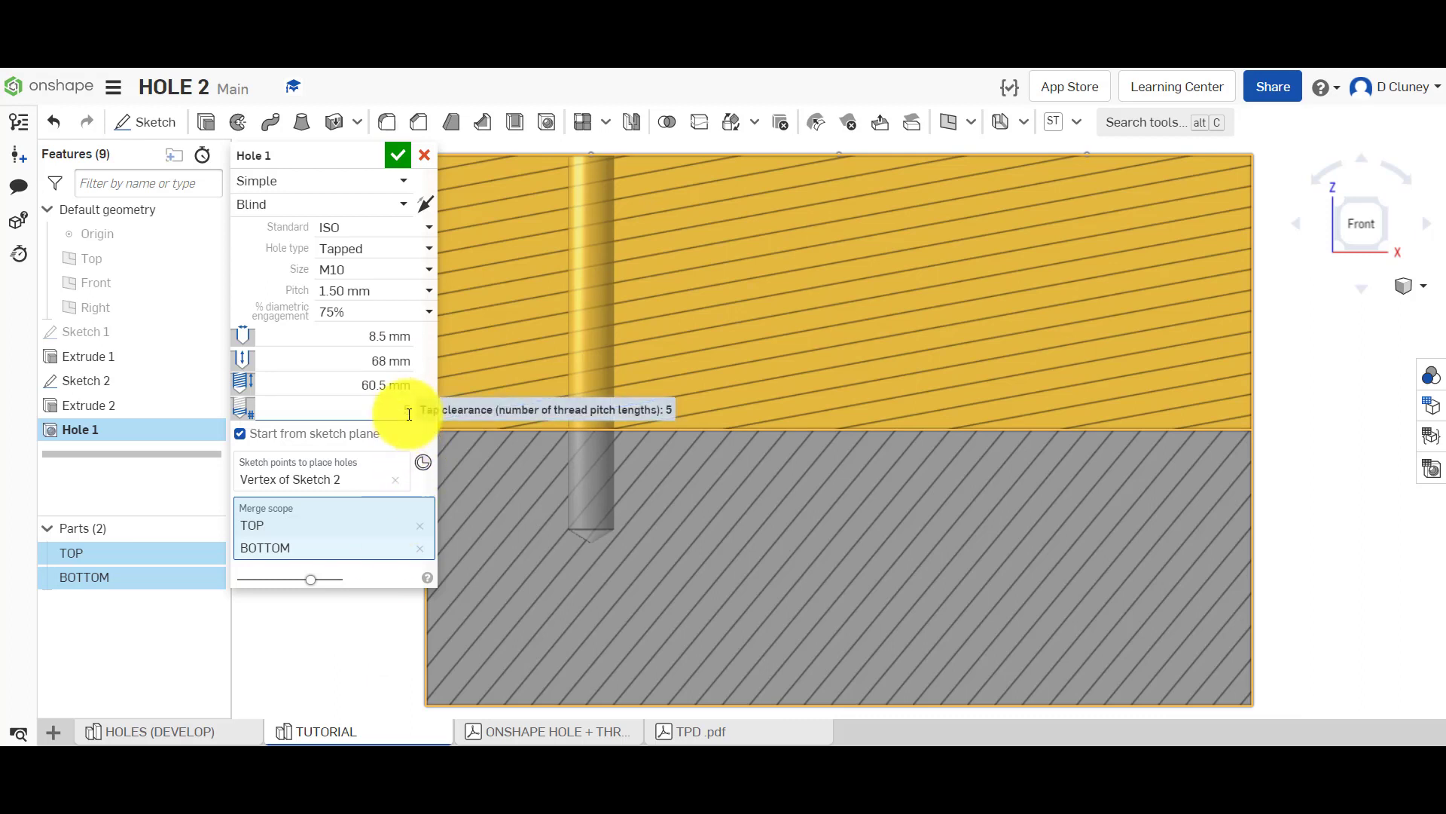
left_click(399, 360)
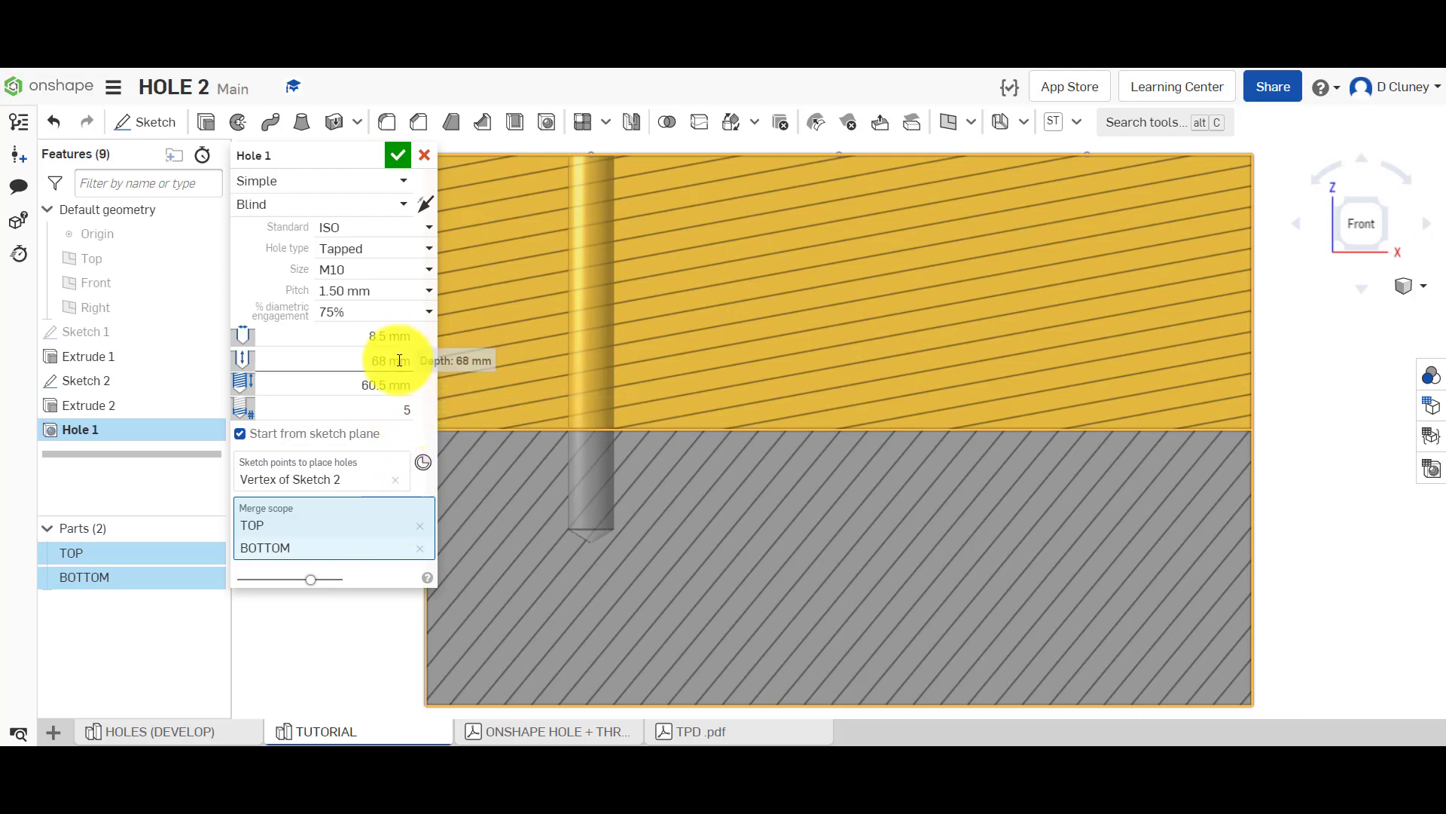
left_click(404, 408)
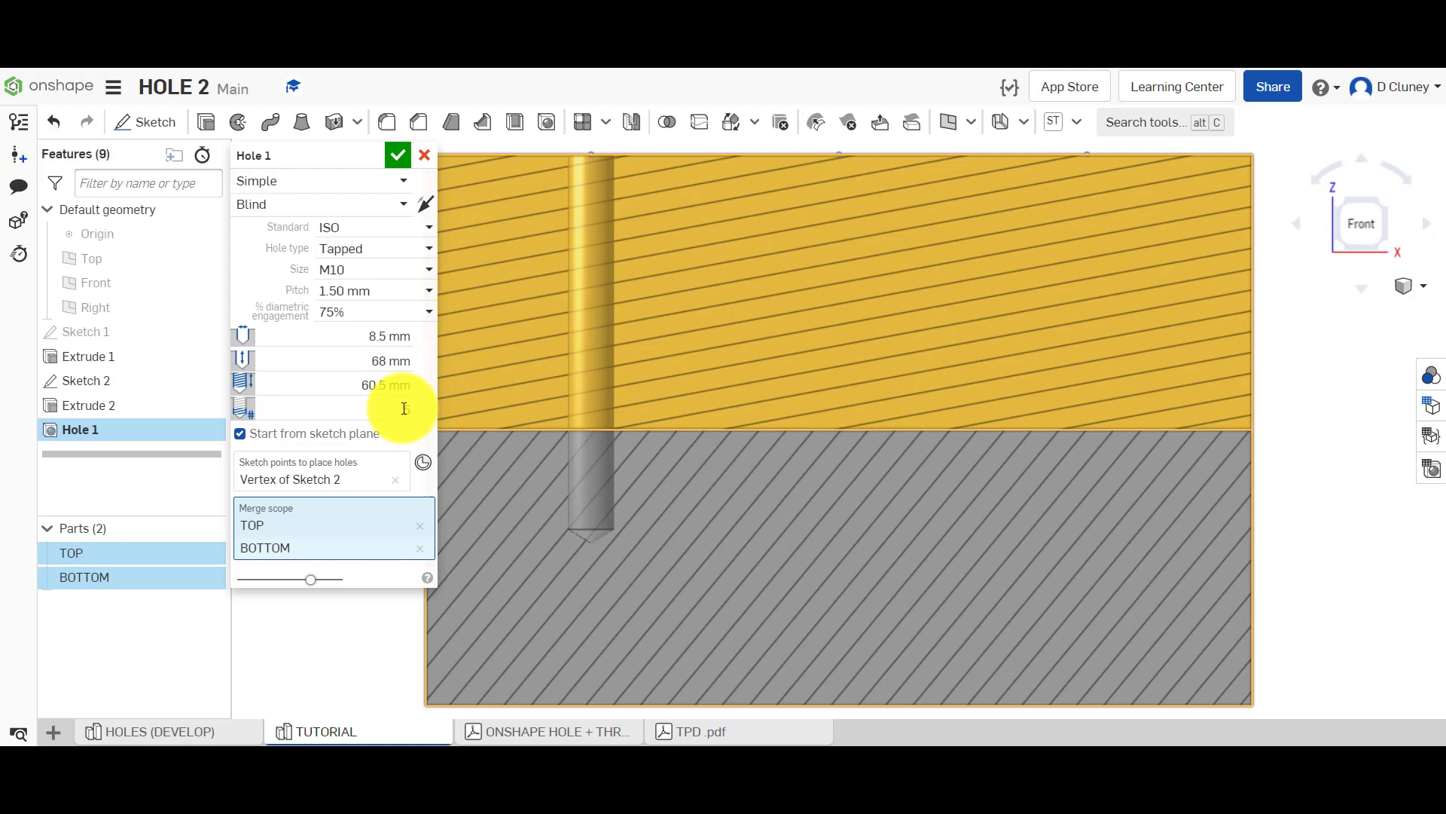
left_click(404, 408)
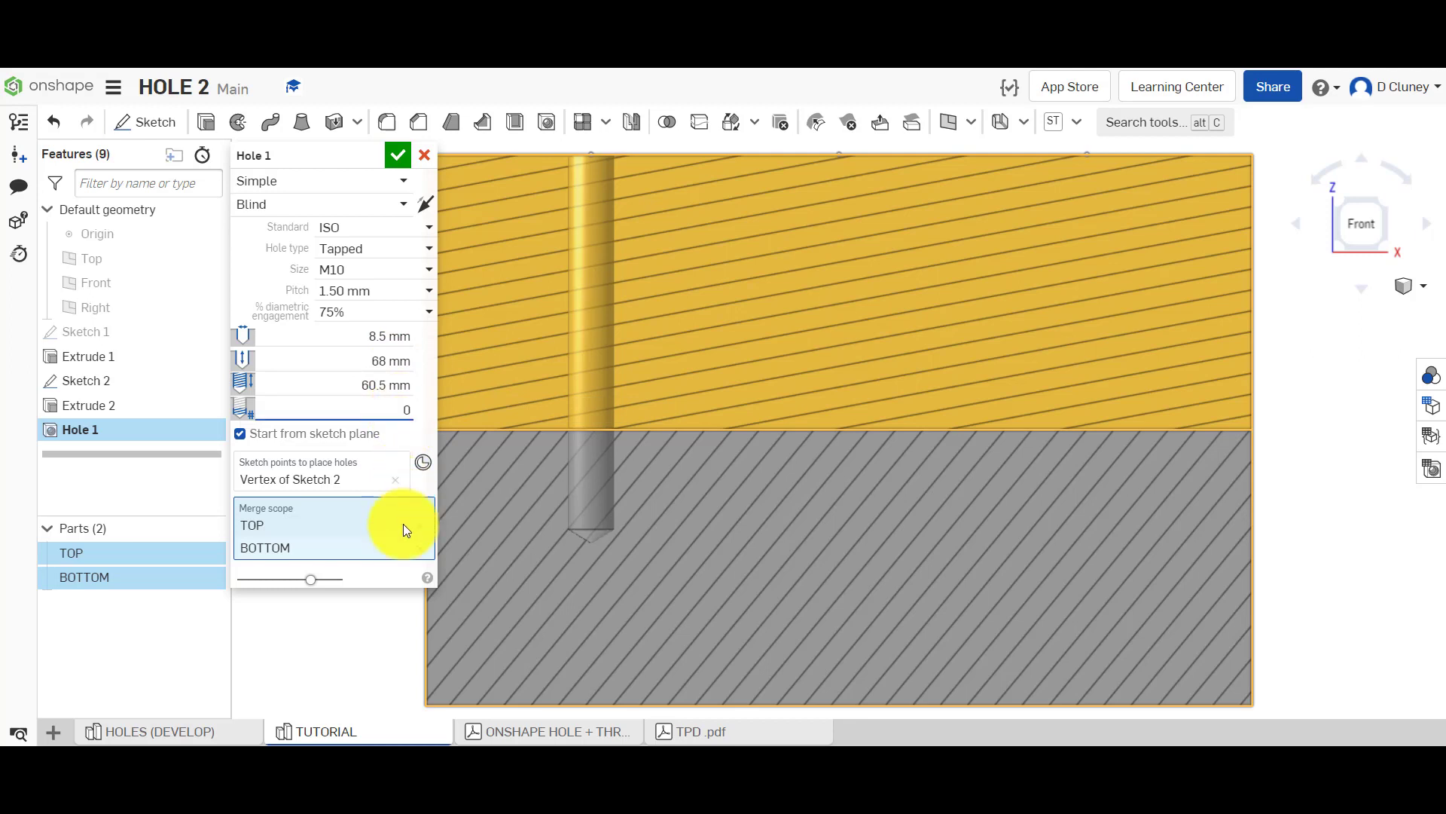
left_click(373, 614)
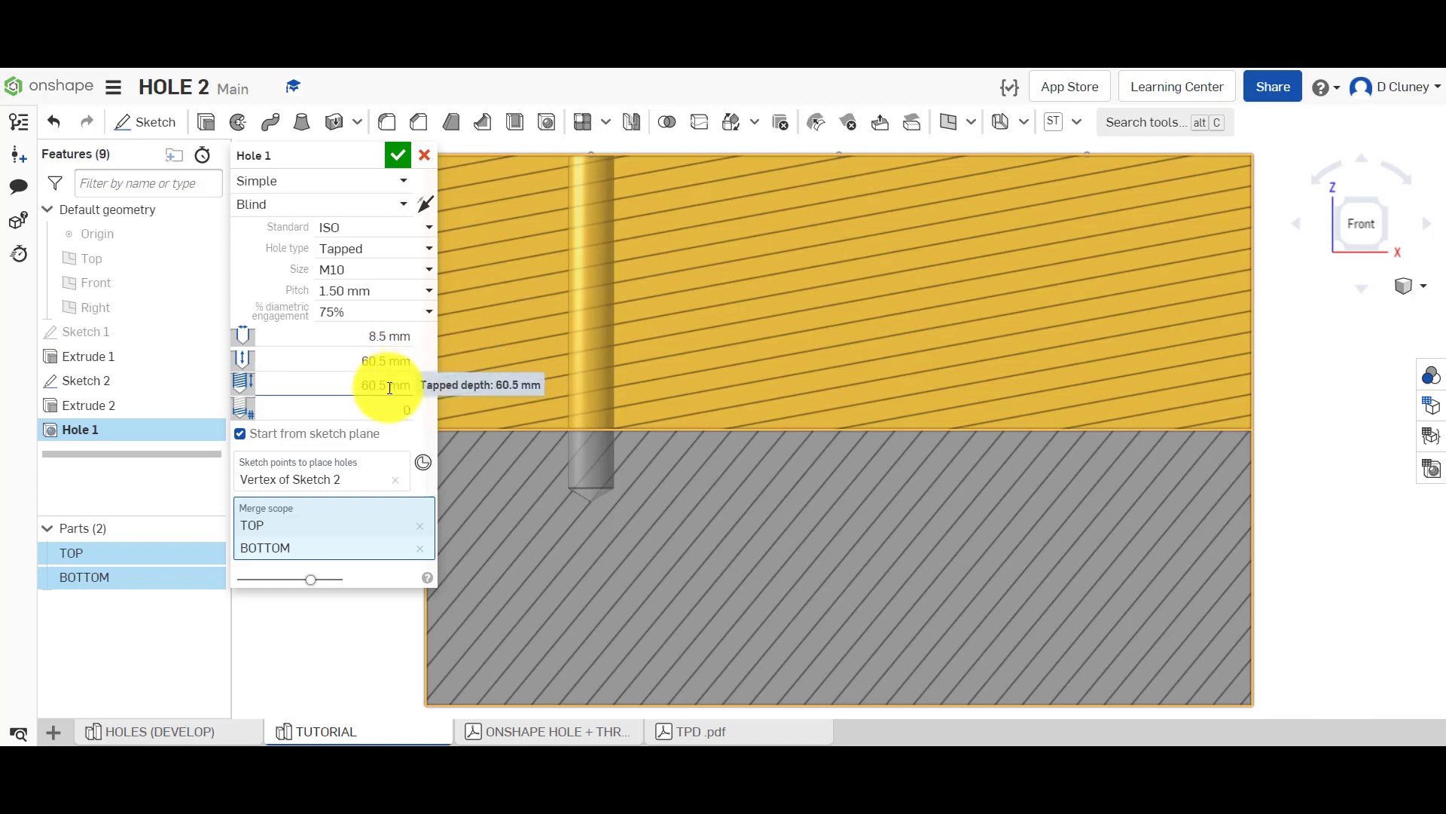
left_click(388, 360)
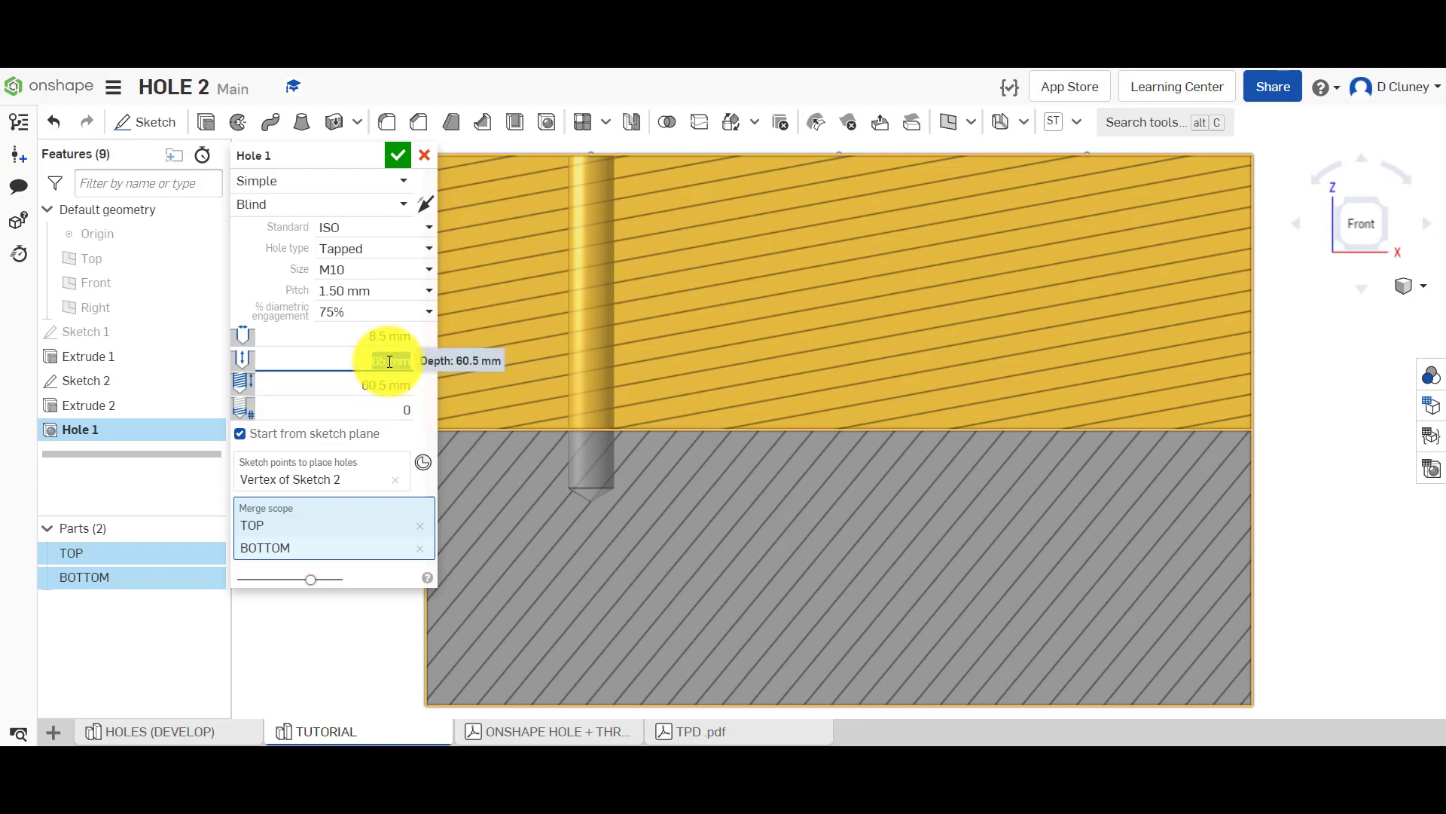
type("65")
key("Return")
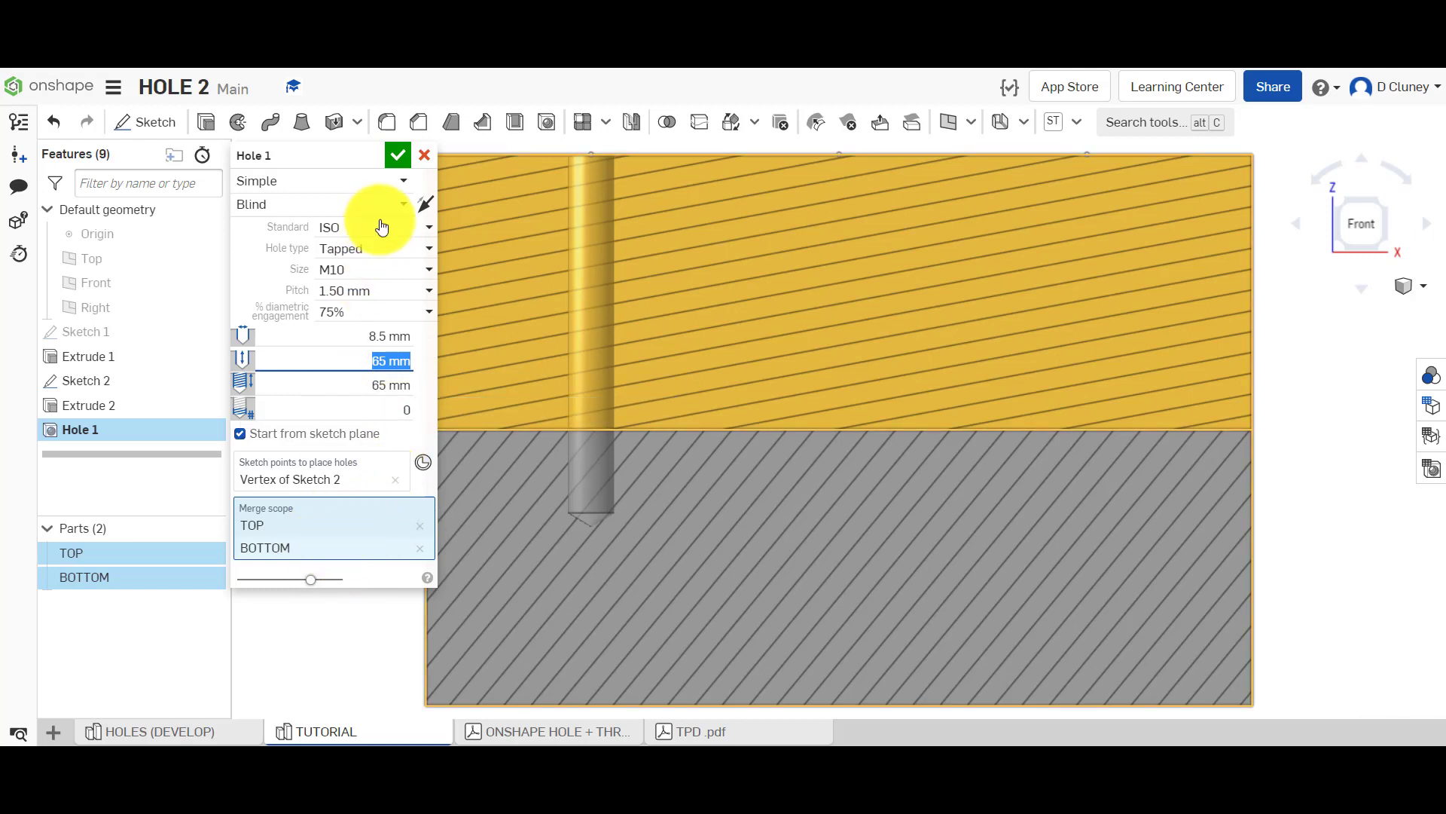
Step: Name the hole feature SIMPLE M10 65MM and accept it
left_click(300, 163)
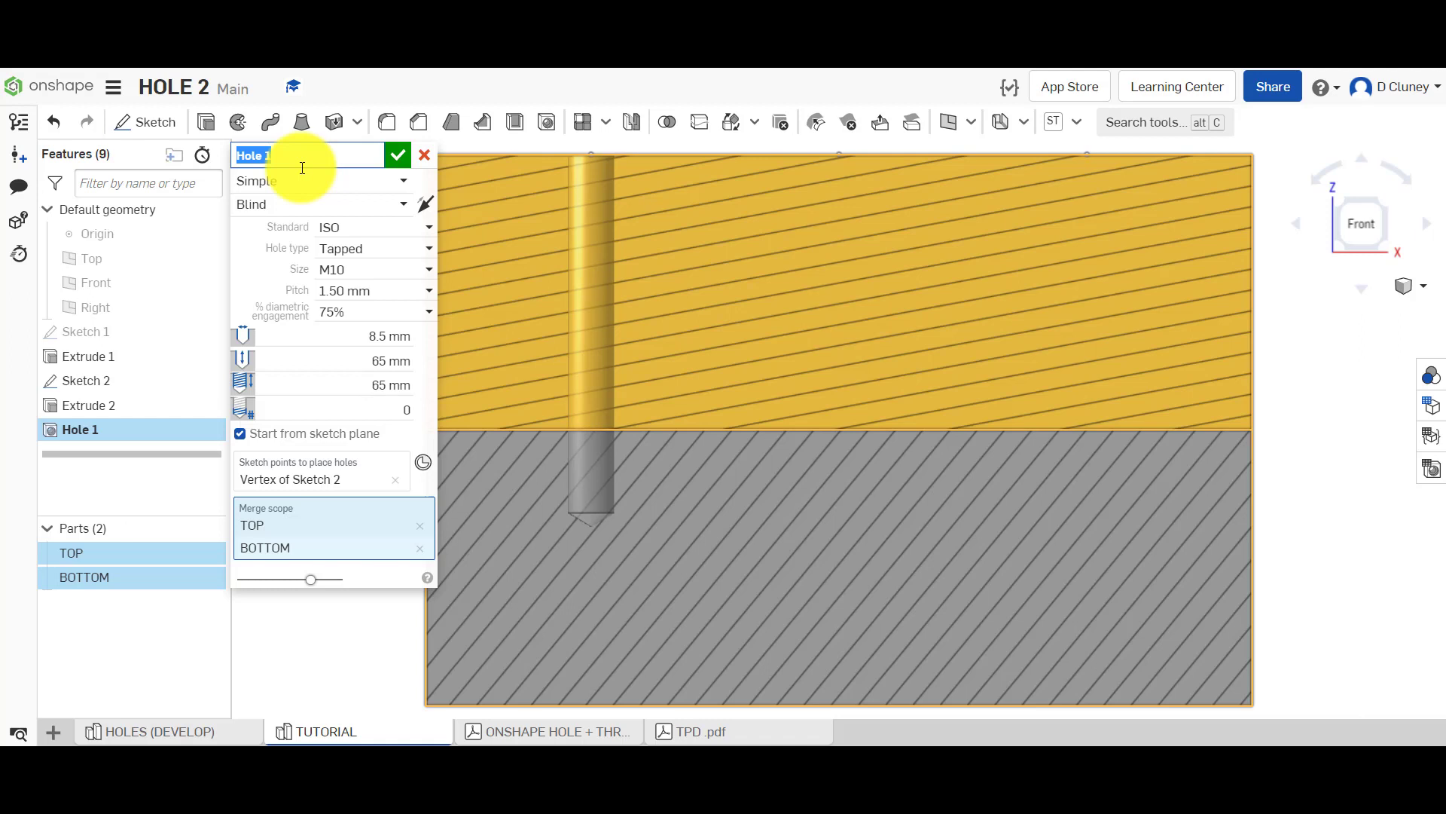
type("SIMPLE M10 65")
type("MM")
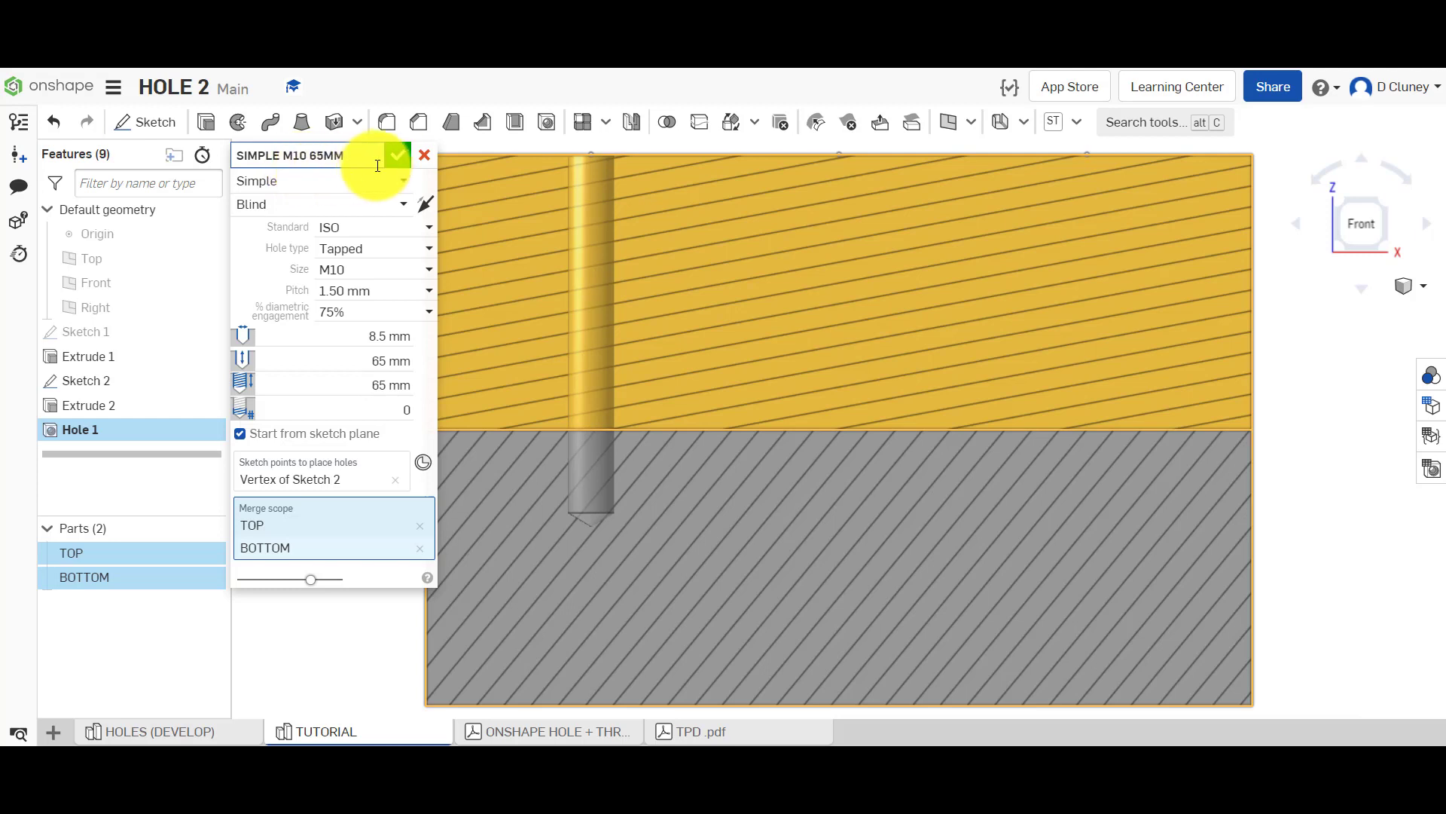
left_click(398, 155)
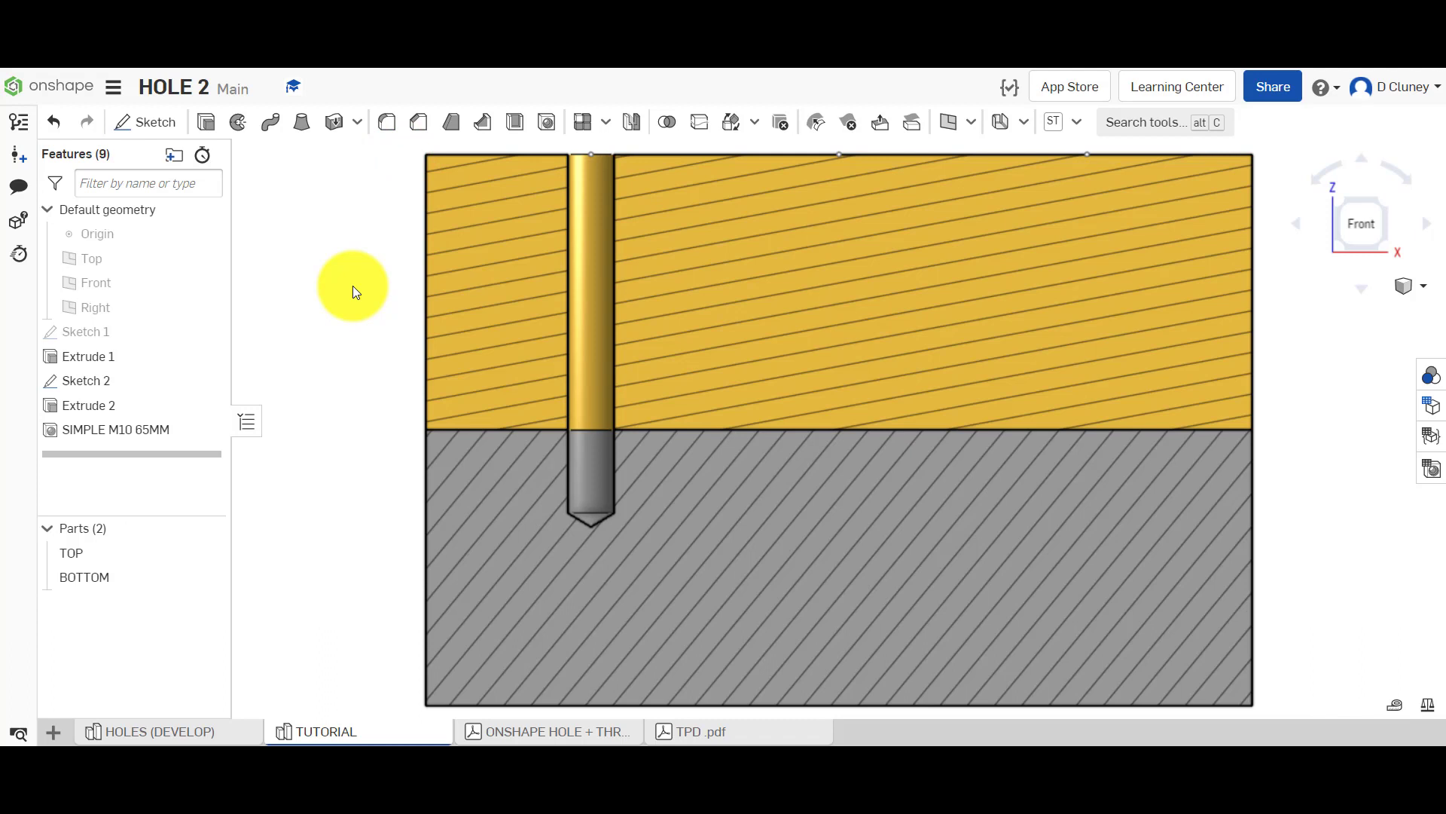
Step: Edit the SIMPLE M10 65MM hole and set its thread size to M12
right_click(170, 429)
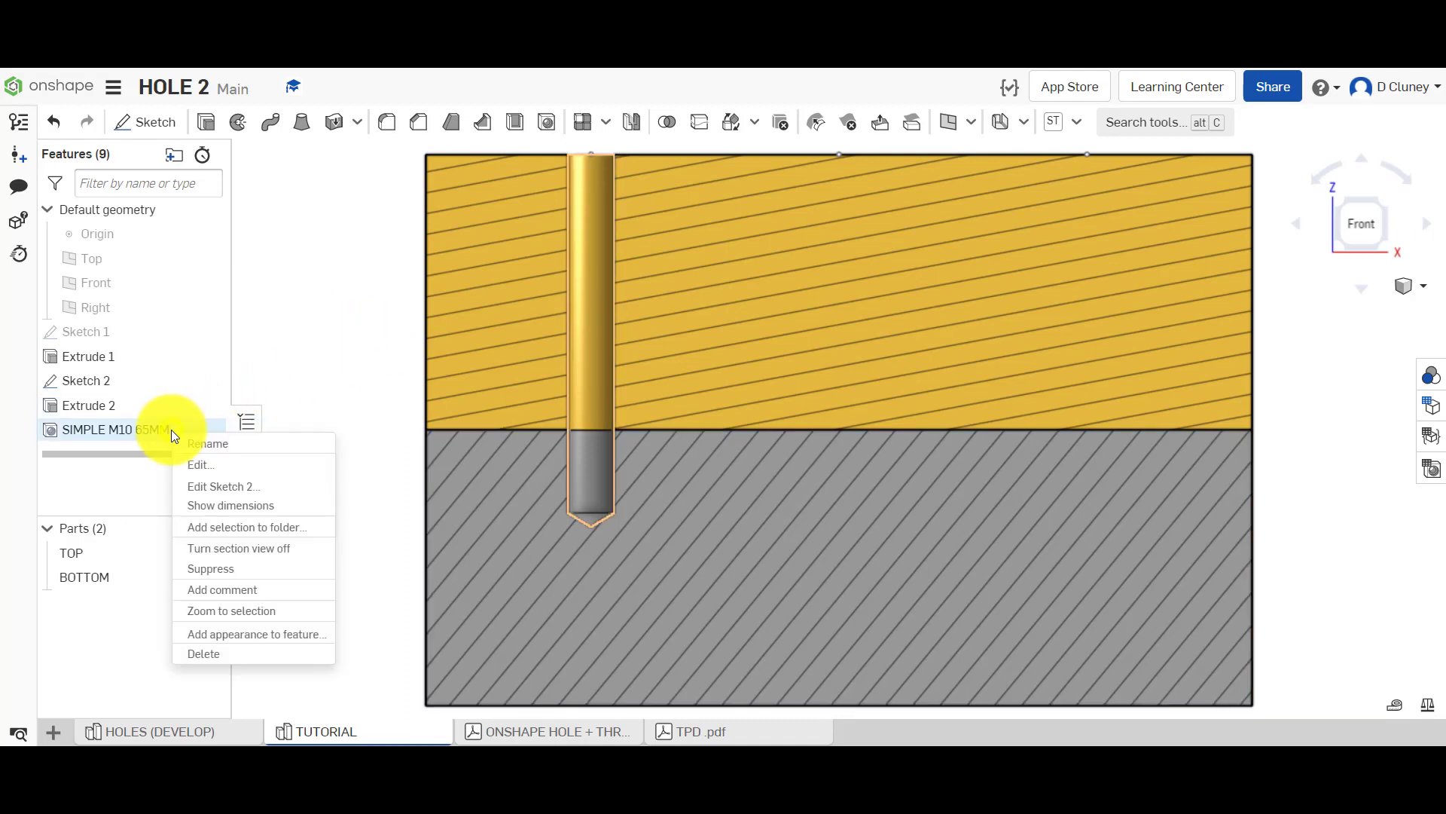
left_click(218, 465)
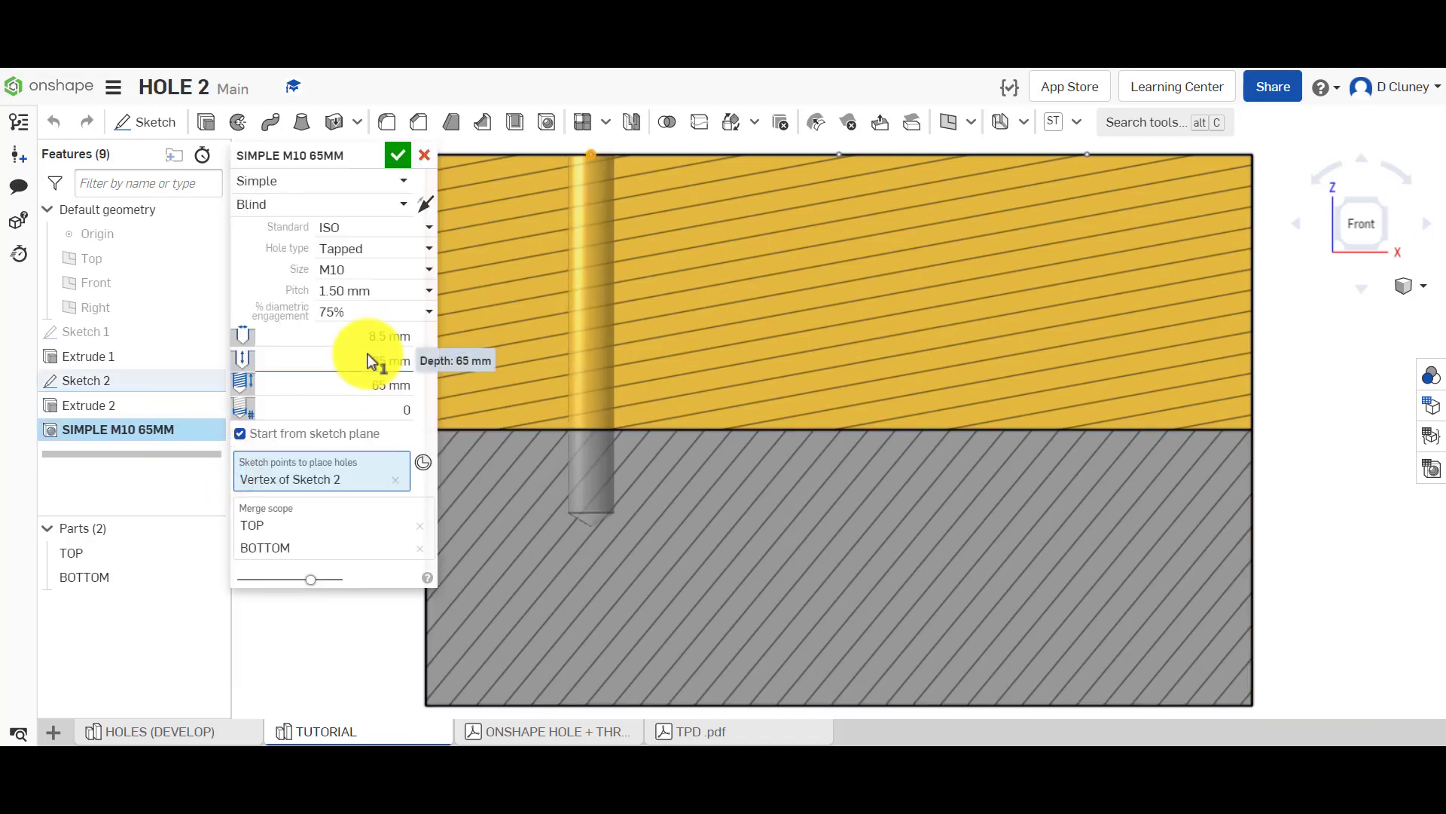
left_click(429, 269)
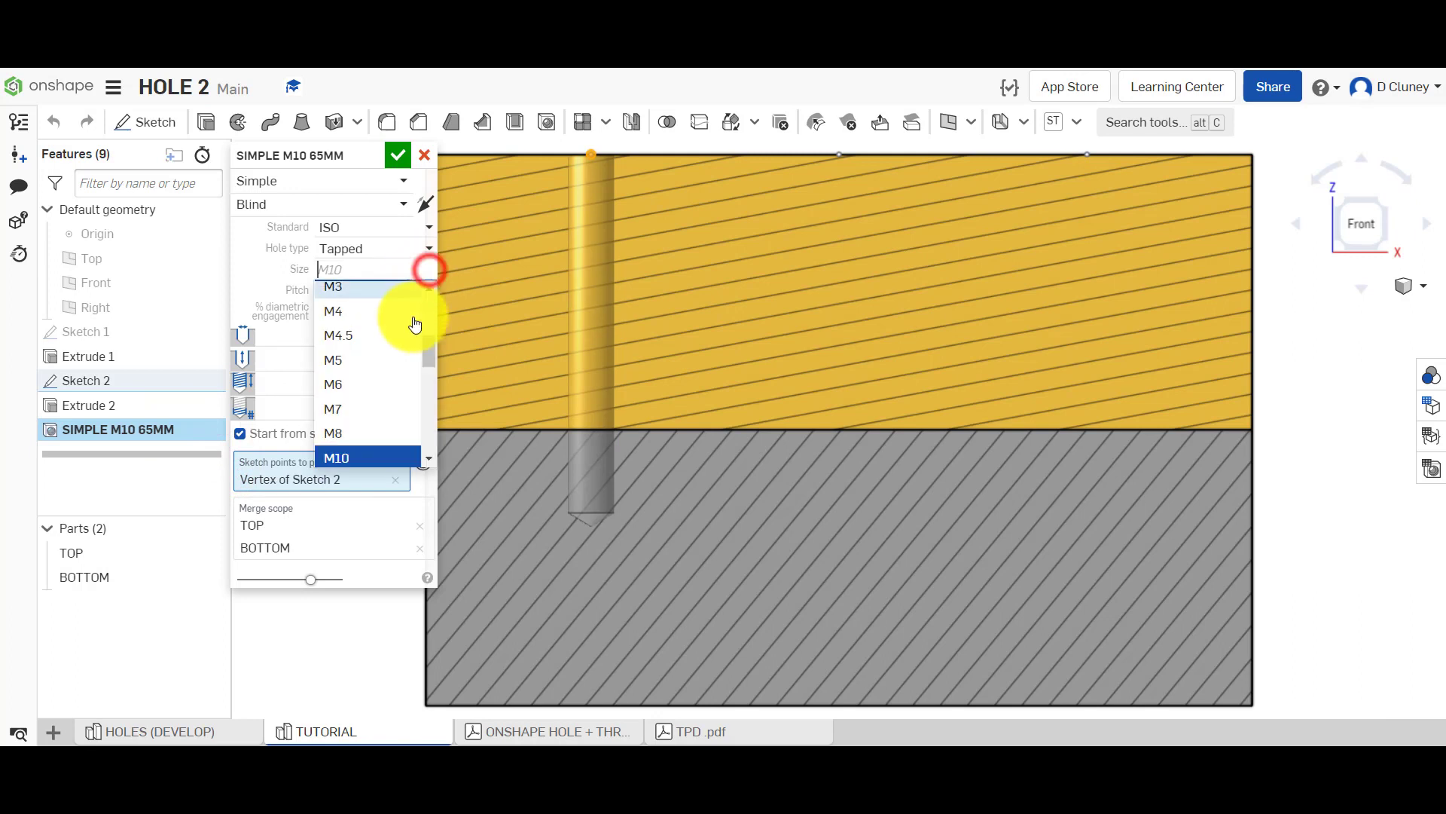
scroll(383, 433, "down", 3)
left_click(374, 394)
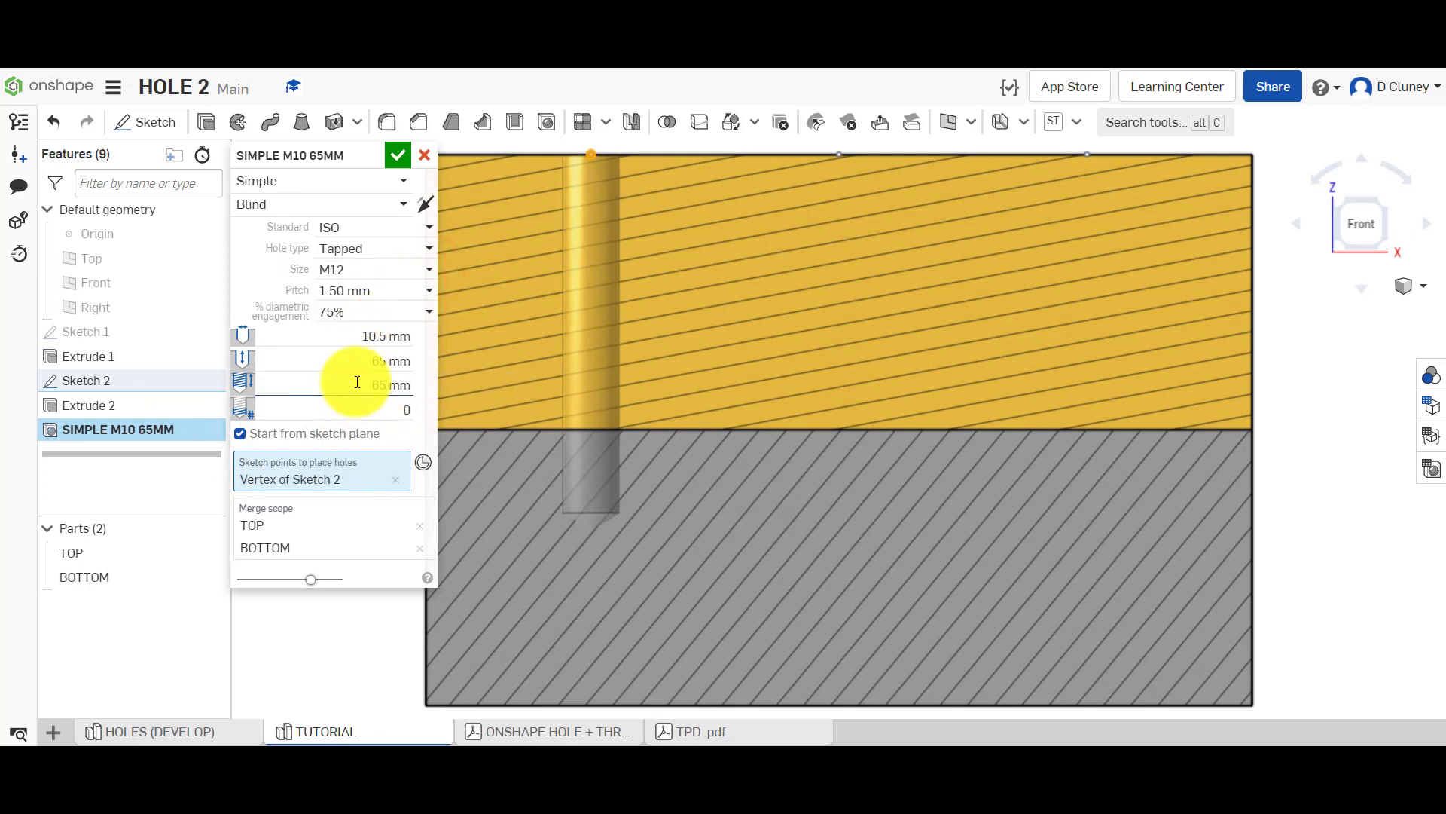
left_click(399, 154)
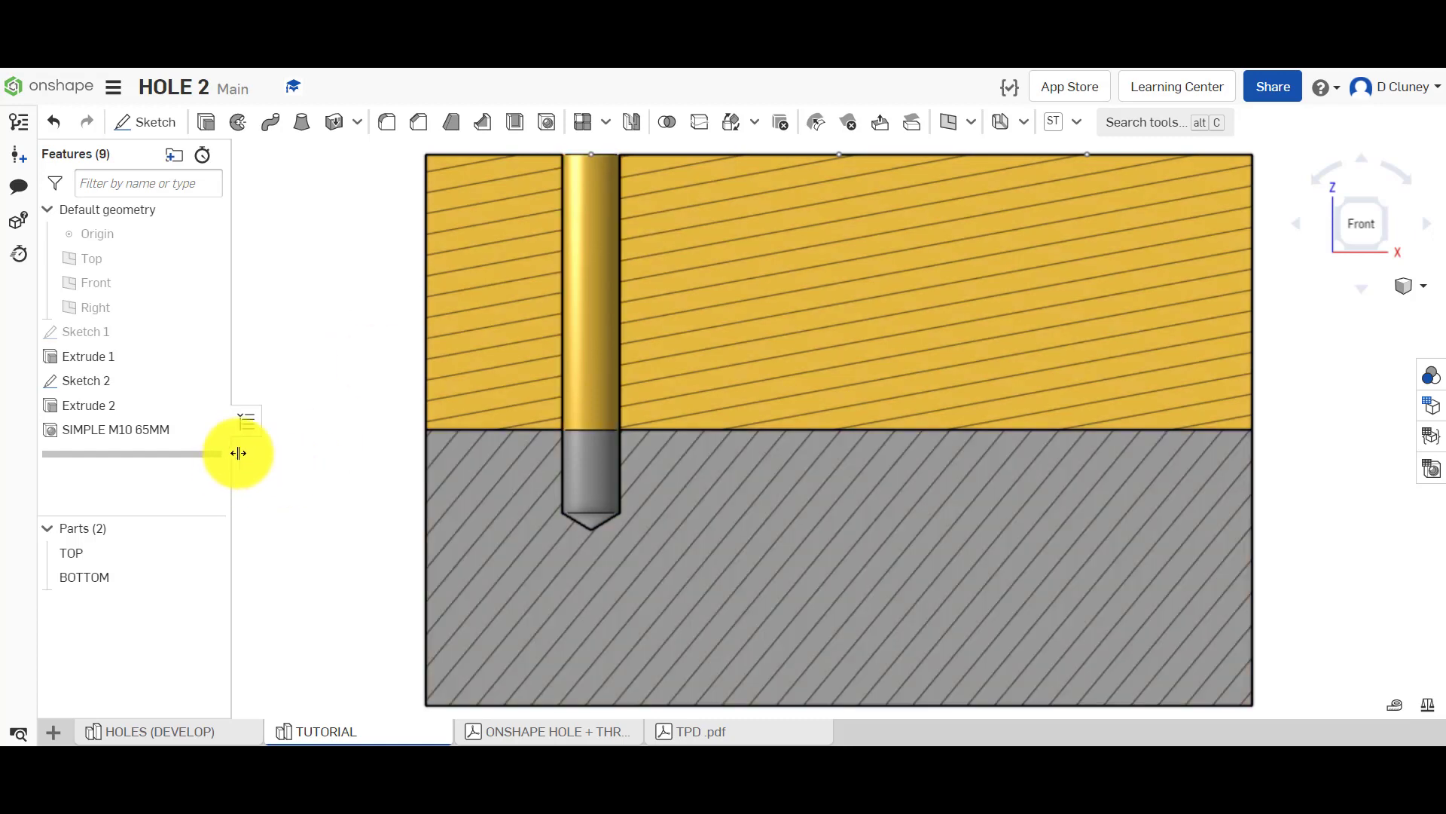
Step: Reopen the SIMPLE M10 65MM hole to review its settings, and close it
right_click(138, 431)
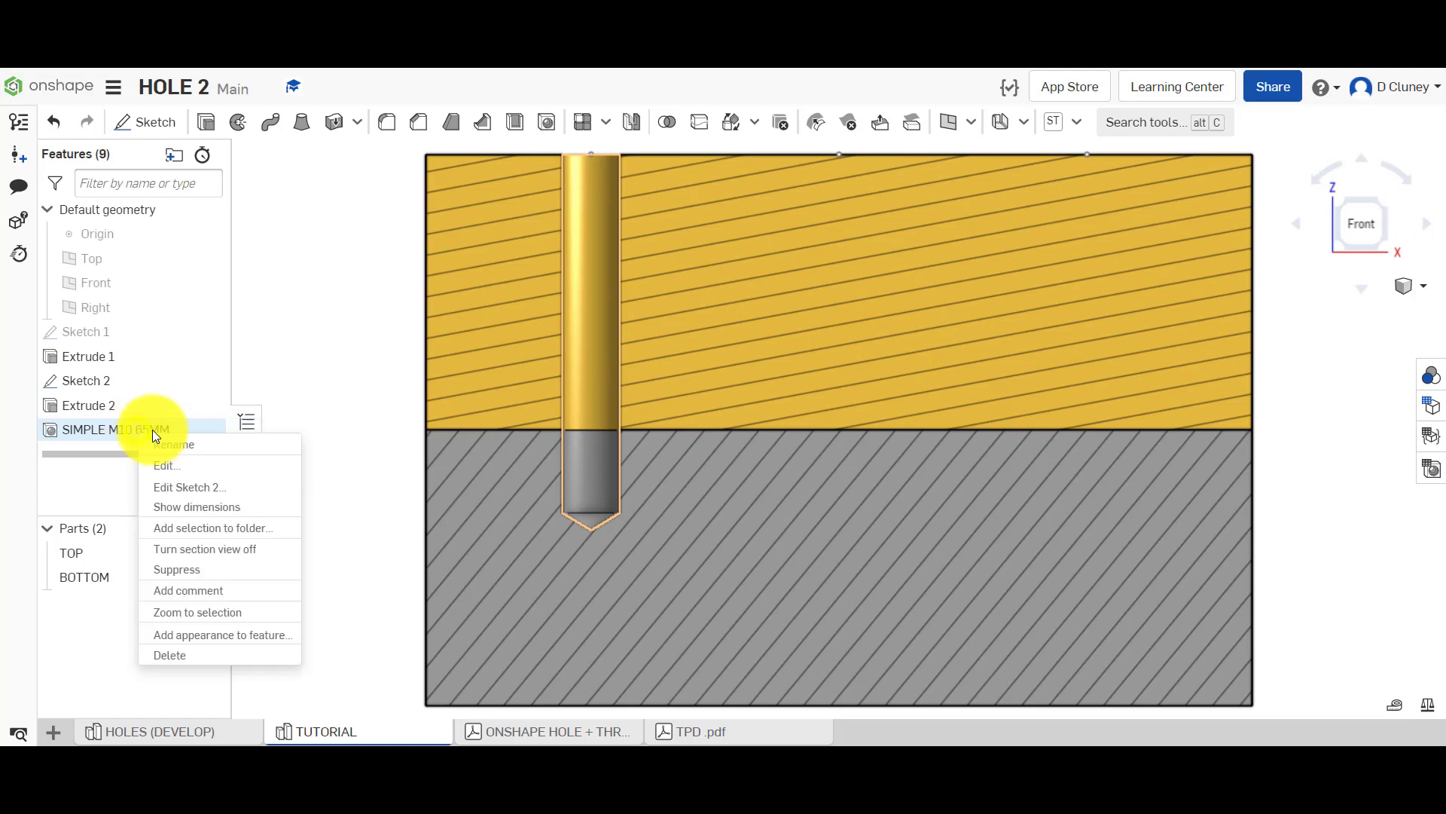
left_click(176, 466)
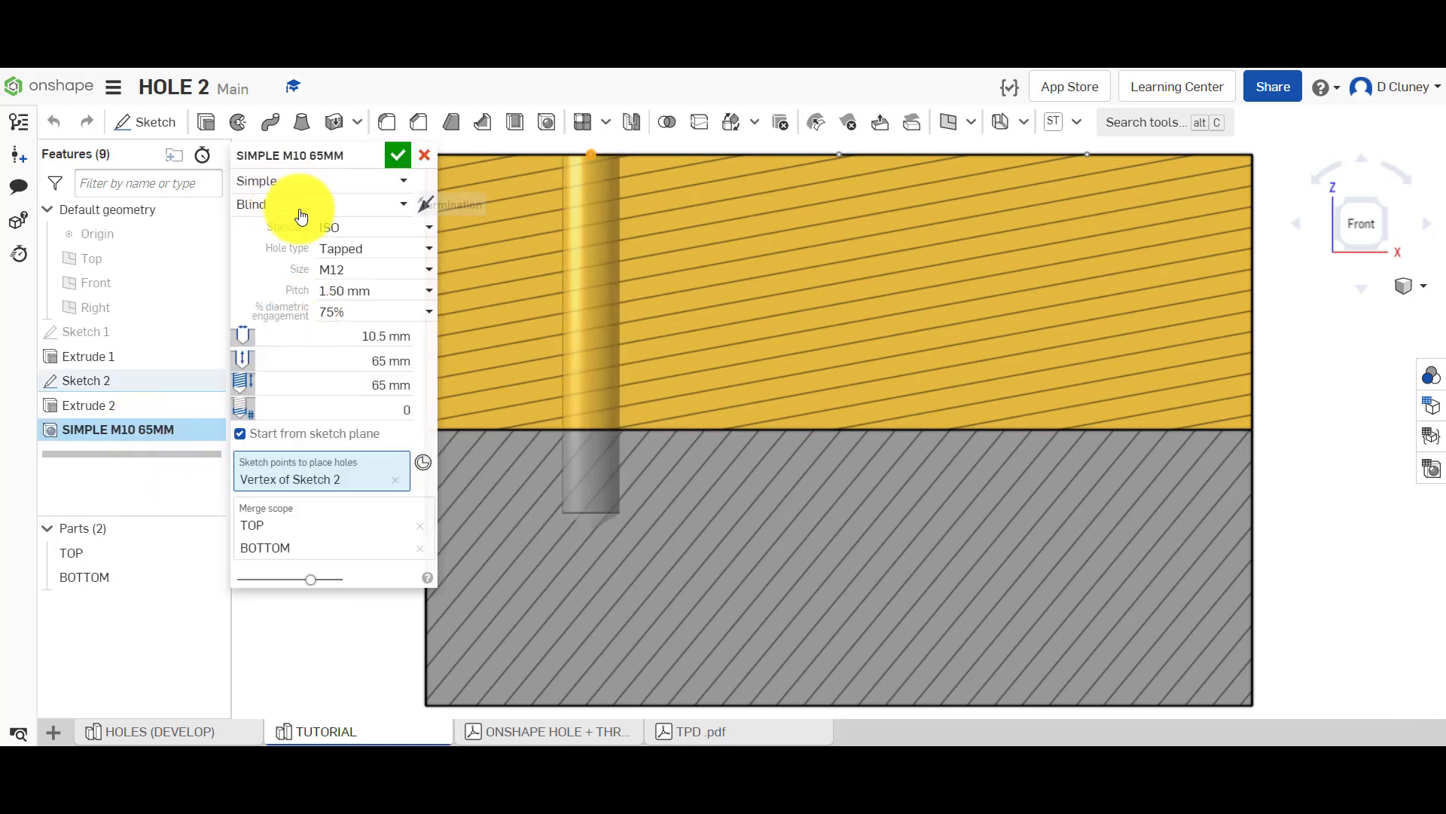
left_click(398, 155)
Step: In the HOLES (DEVELOP) part studio, cancel editing the TAPPED hole to view all three example holes, and return to TUTORIAL
left_click(238, 733)
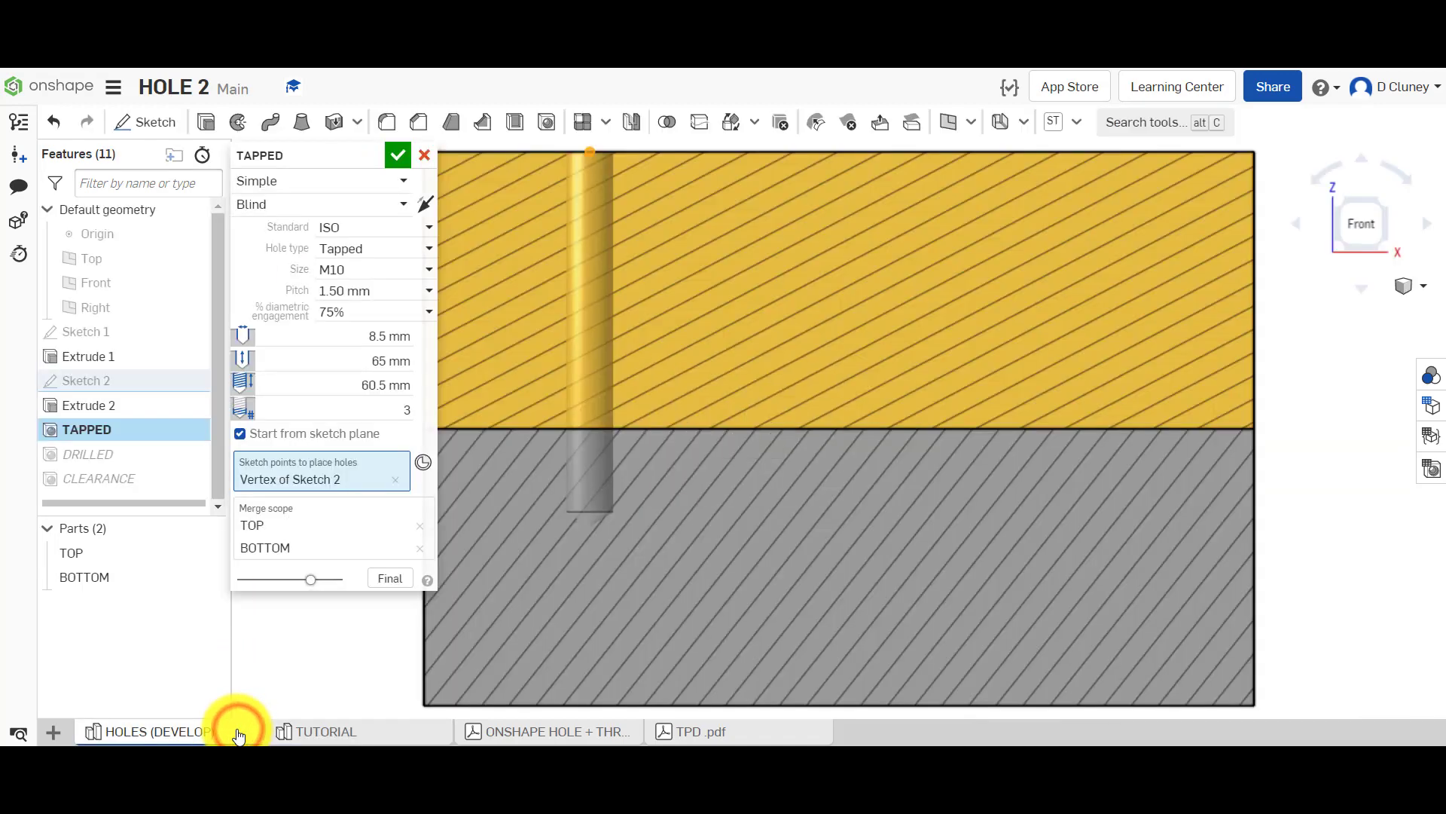
left_click(425, 158)
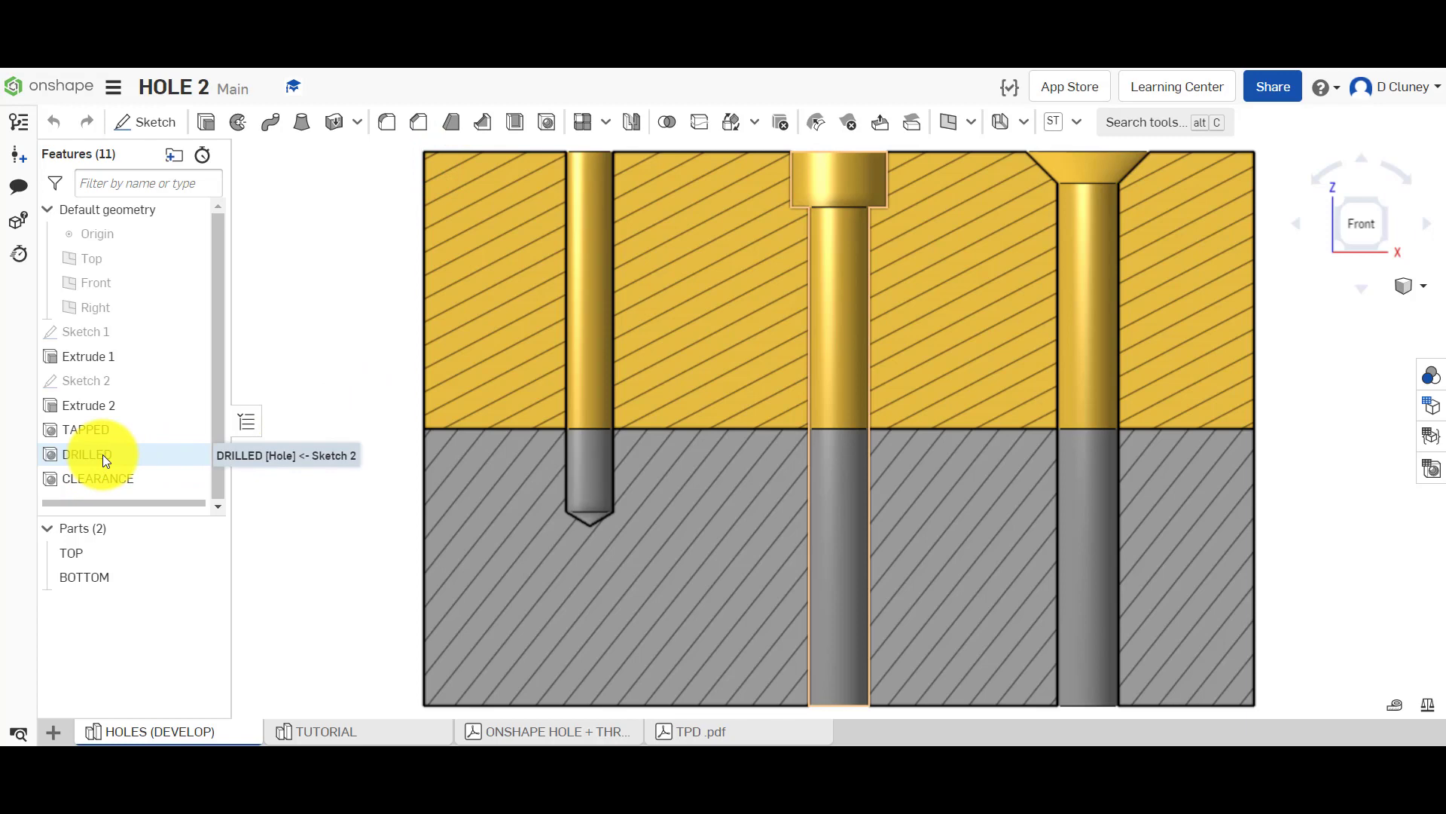
left_click(364, 735)
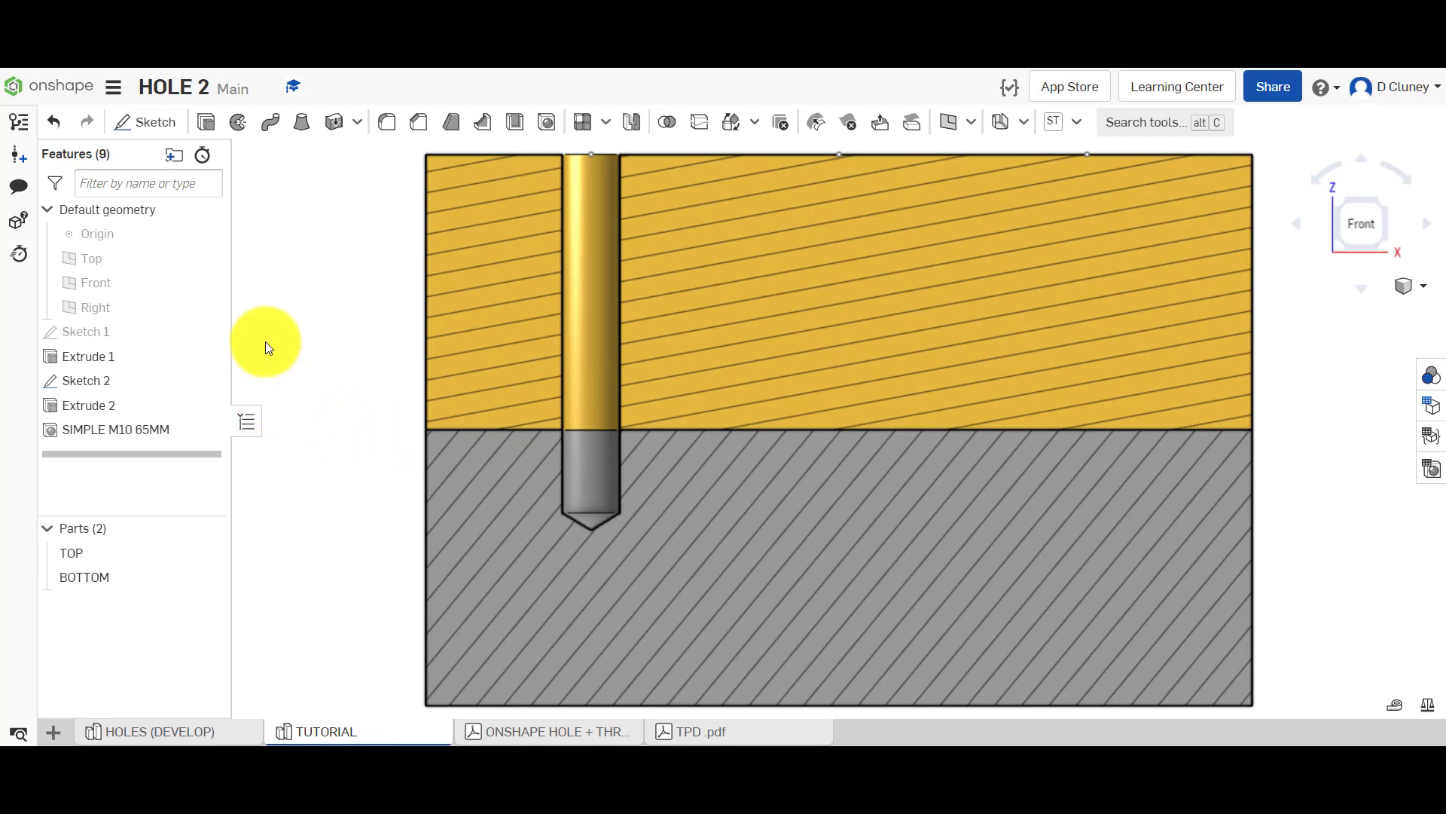
Step: Start a Counterbore hole with Through termination at the middle sketch point on the block's top edge
left_click(547, 122)
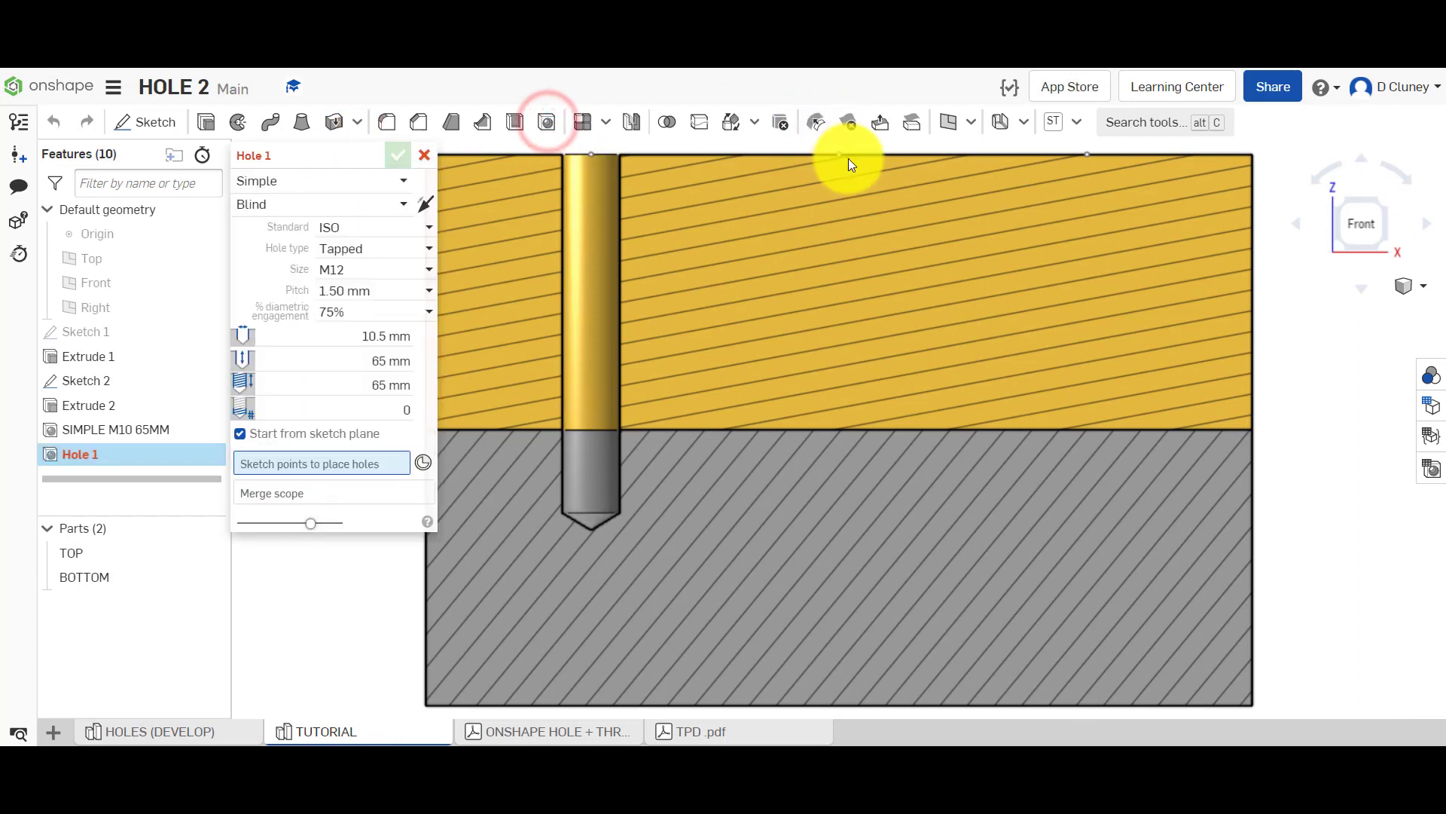
left_click(837, 157)
left_click(349, 181)
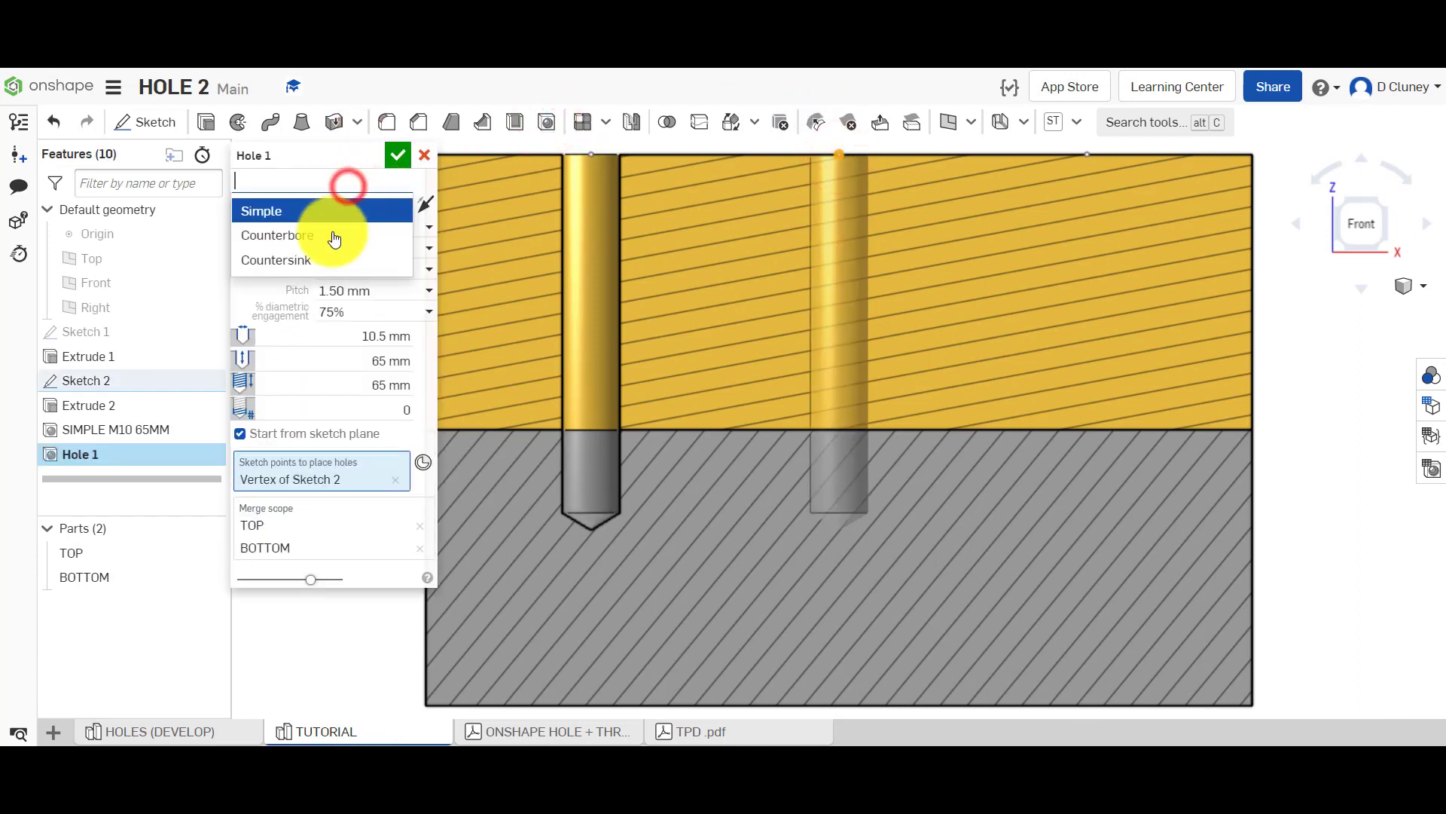
left_click(329, 243)
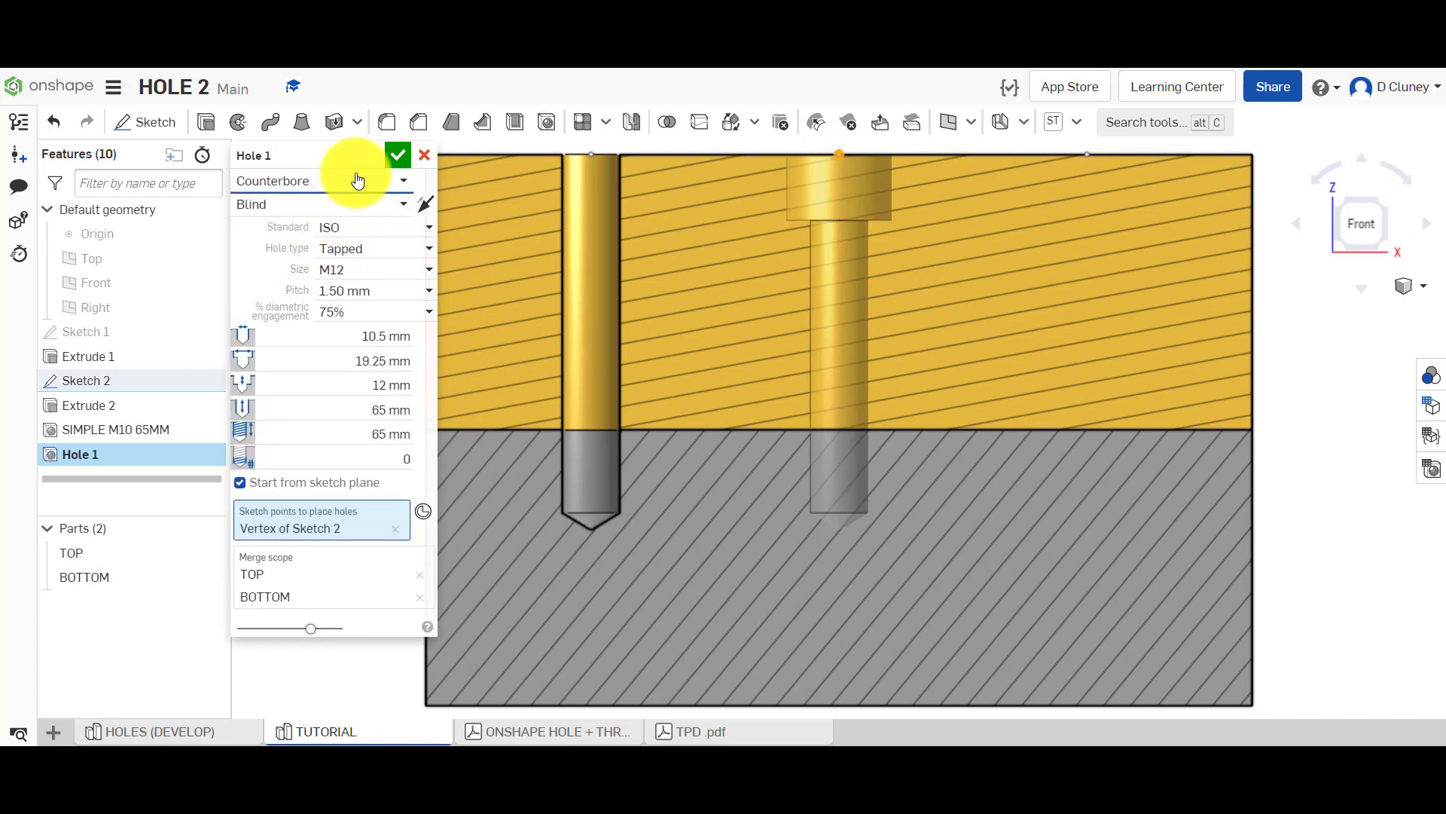
left_click(352, 205)
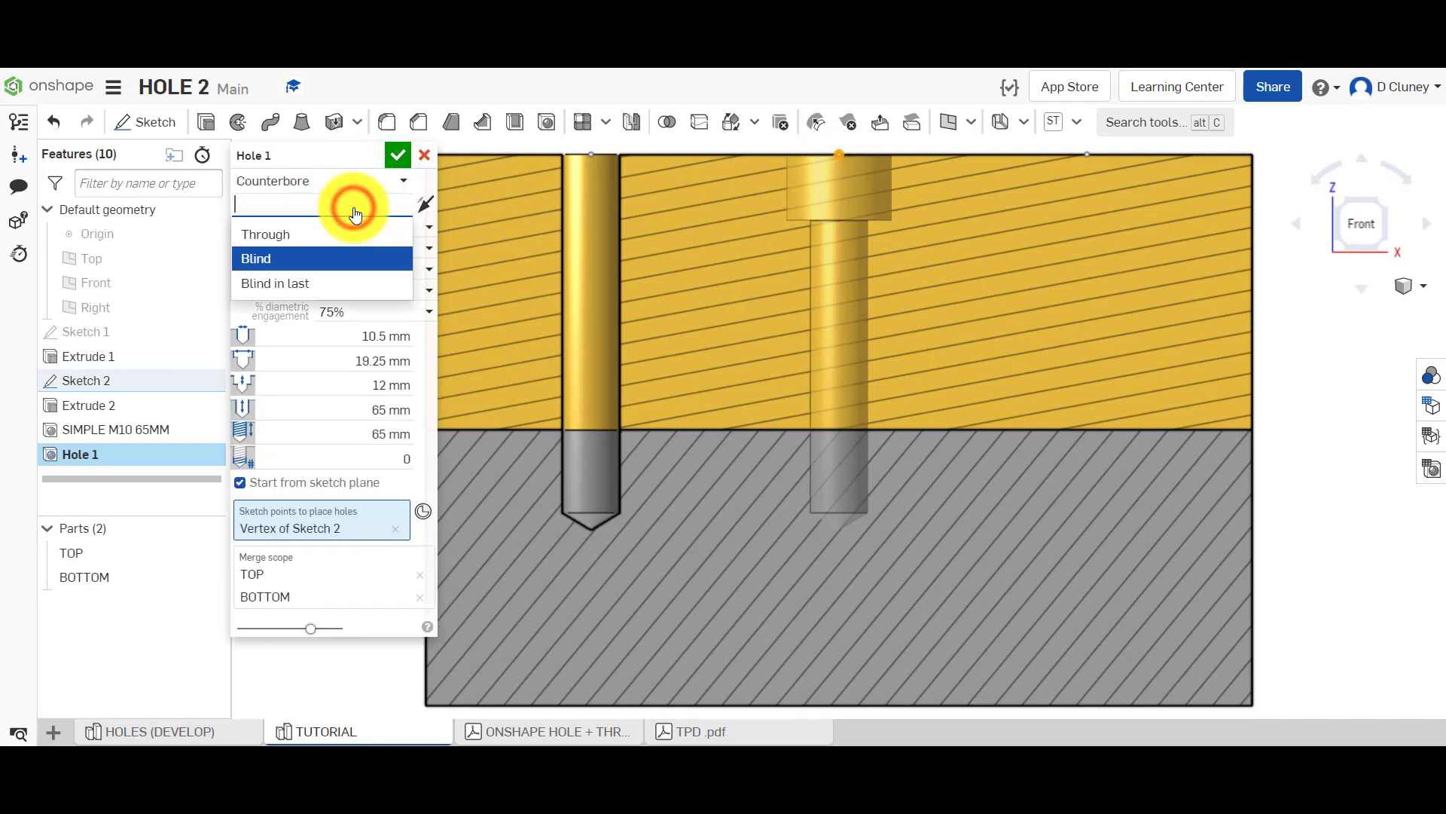
left_click(351, 233)
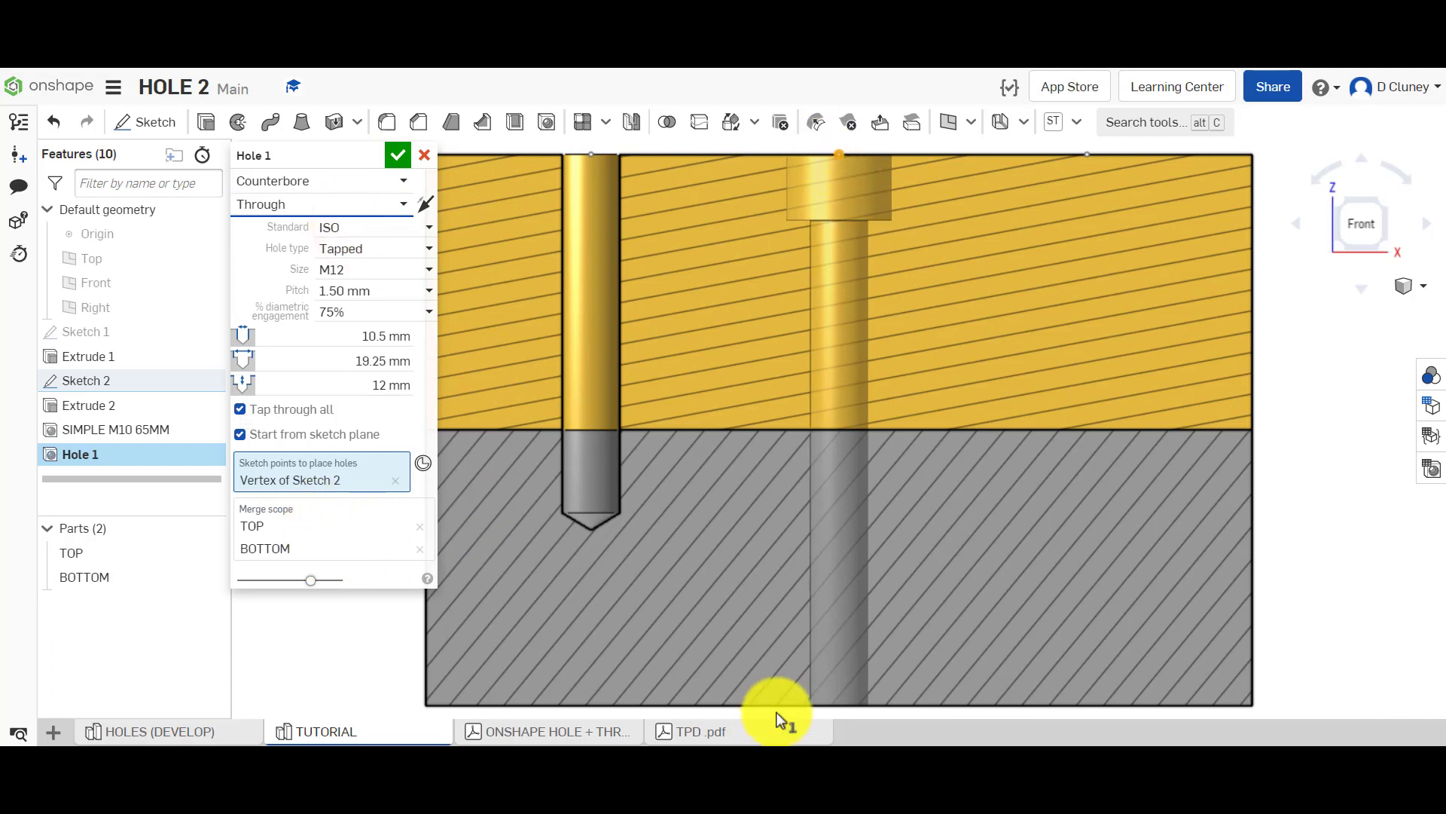
Step: Set the counterbore hole's type to Drilled with a drill size of 12
left_click(361, 249)
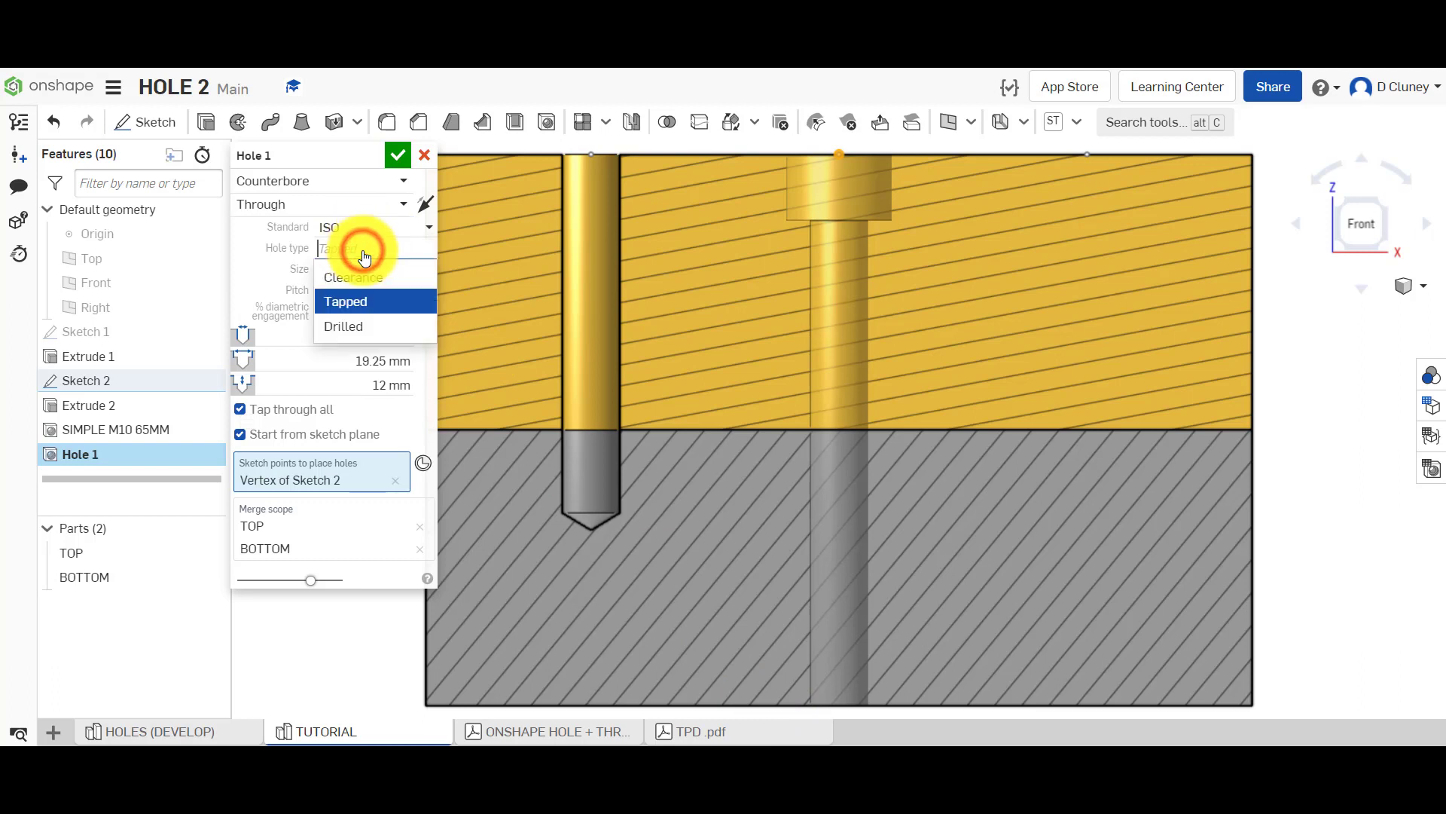
left_click(371, 325)
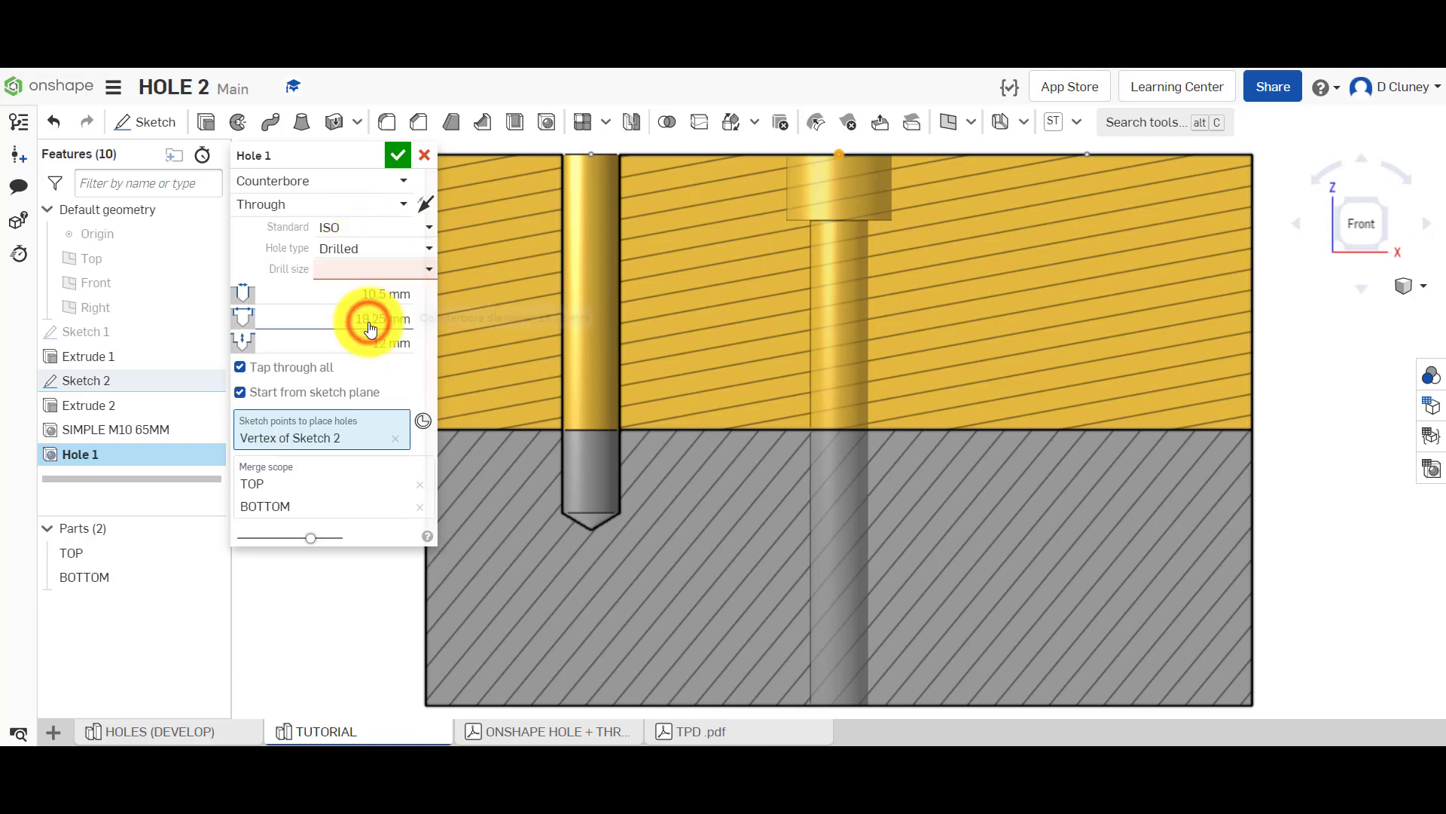
left_click(391, 270)
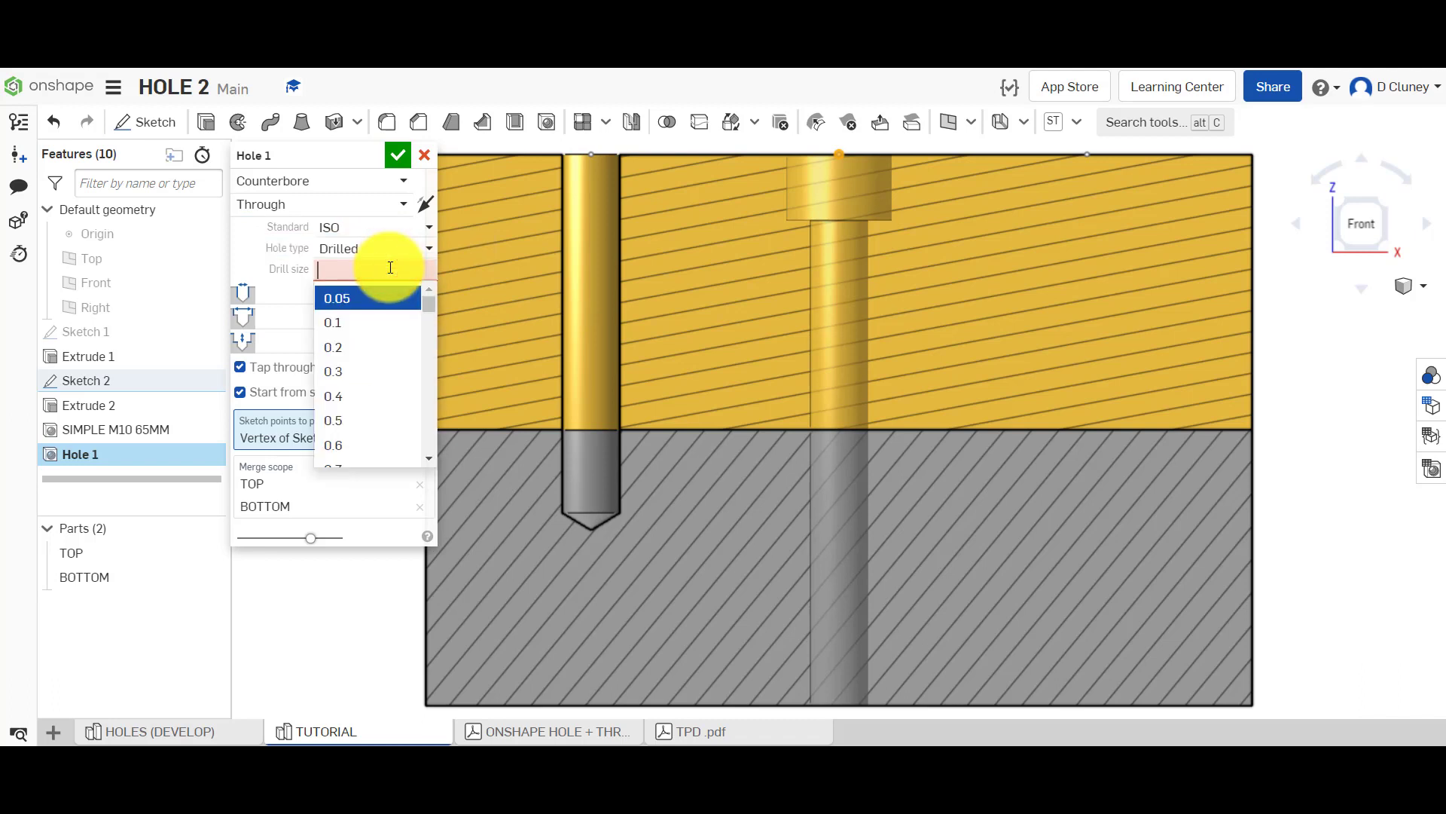
type("12")
key("Return")
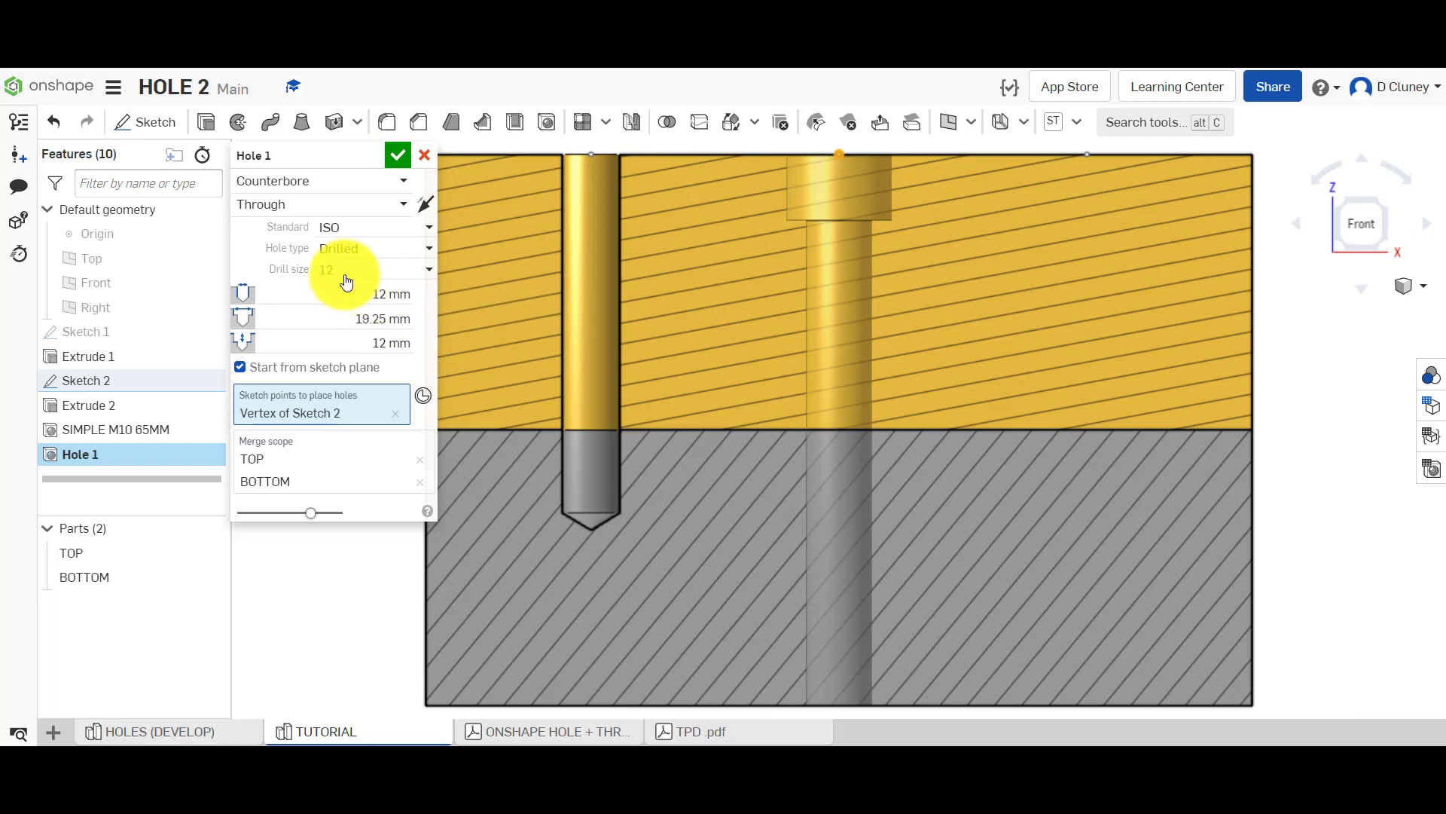
Step: Set the counterbore diameter to 22 mm and the counterbore depth to 15 mm
left_click(366, 317)
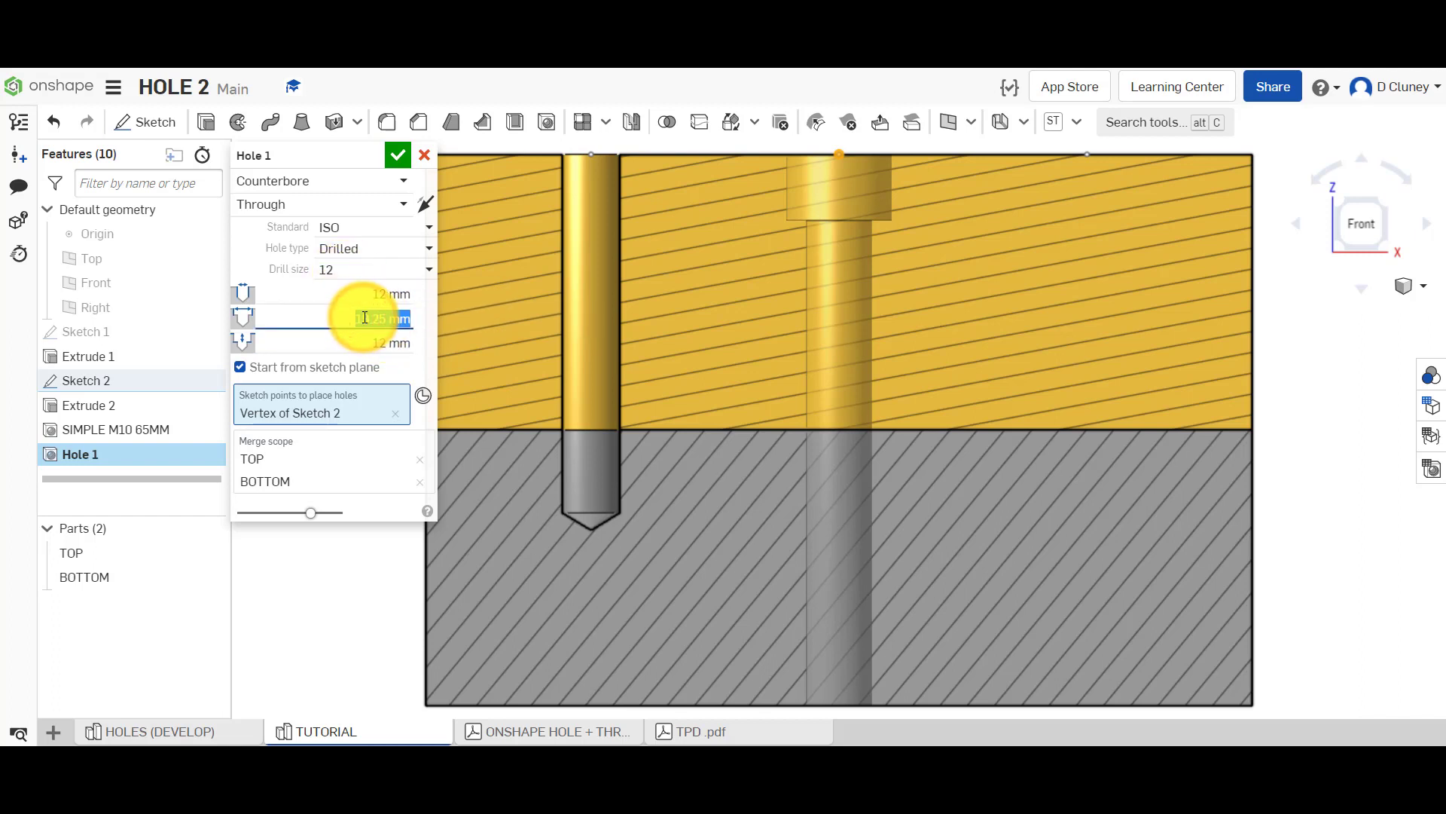
type("22")
key("Return")
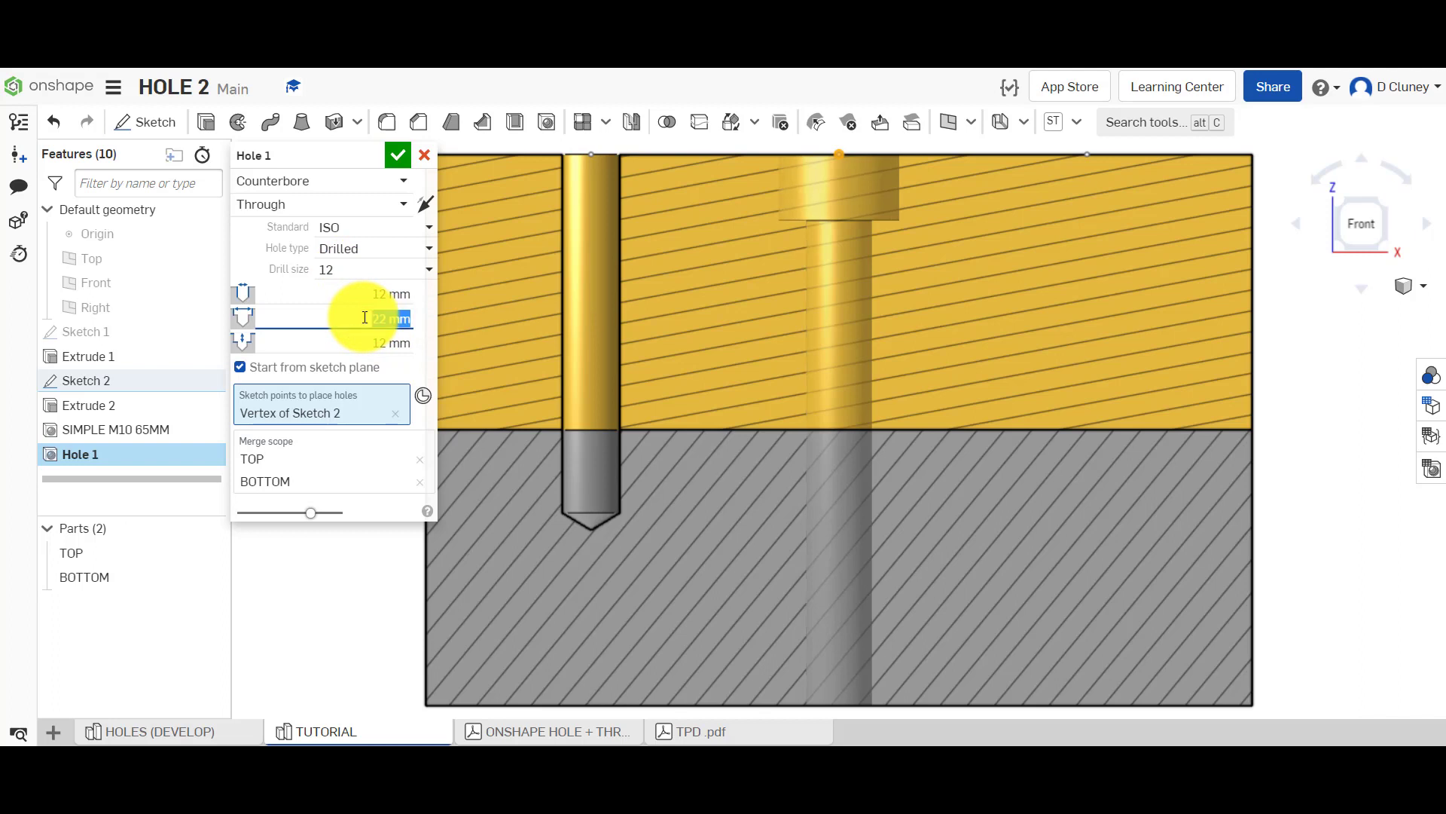
left_click(408, 345)
type("15")
key("Return")
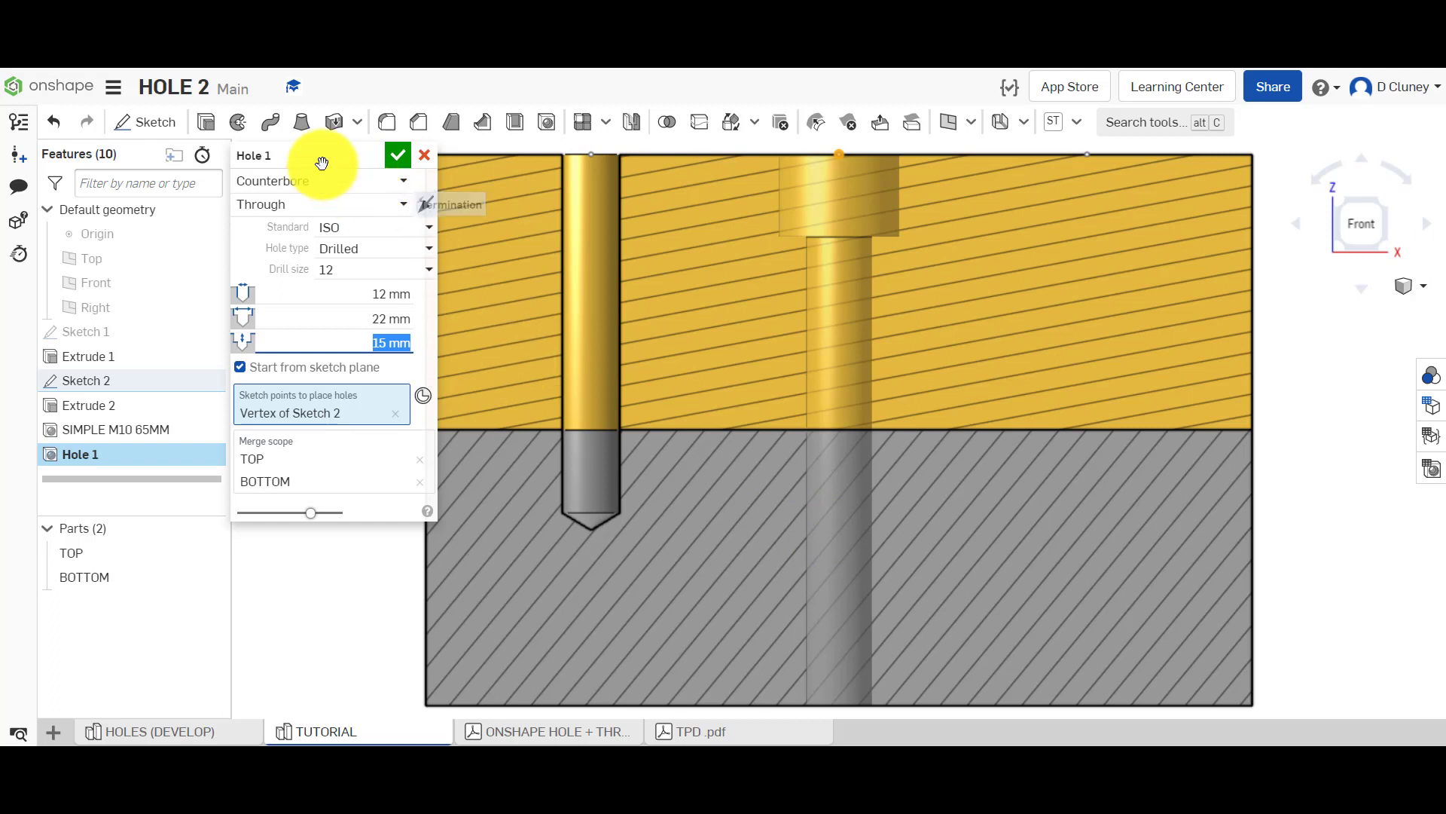
Step: Name the hole feature COUNTERBORE 12MM THROUGH and accept it
left_click(373, 156)
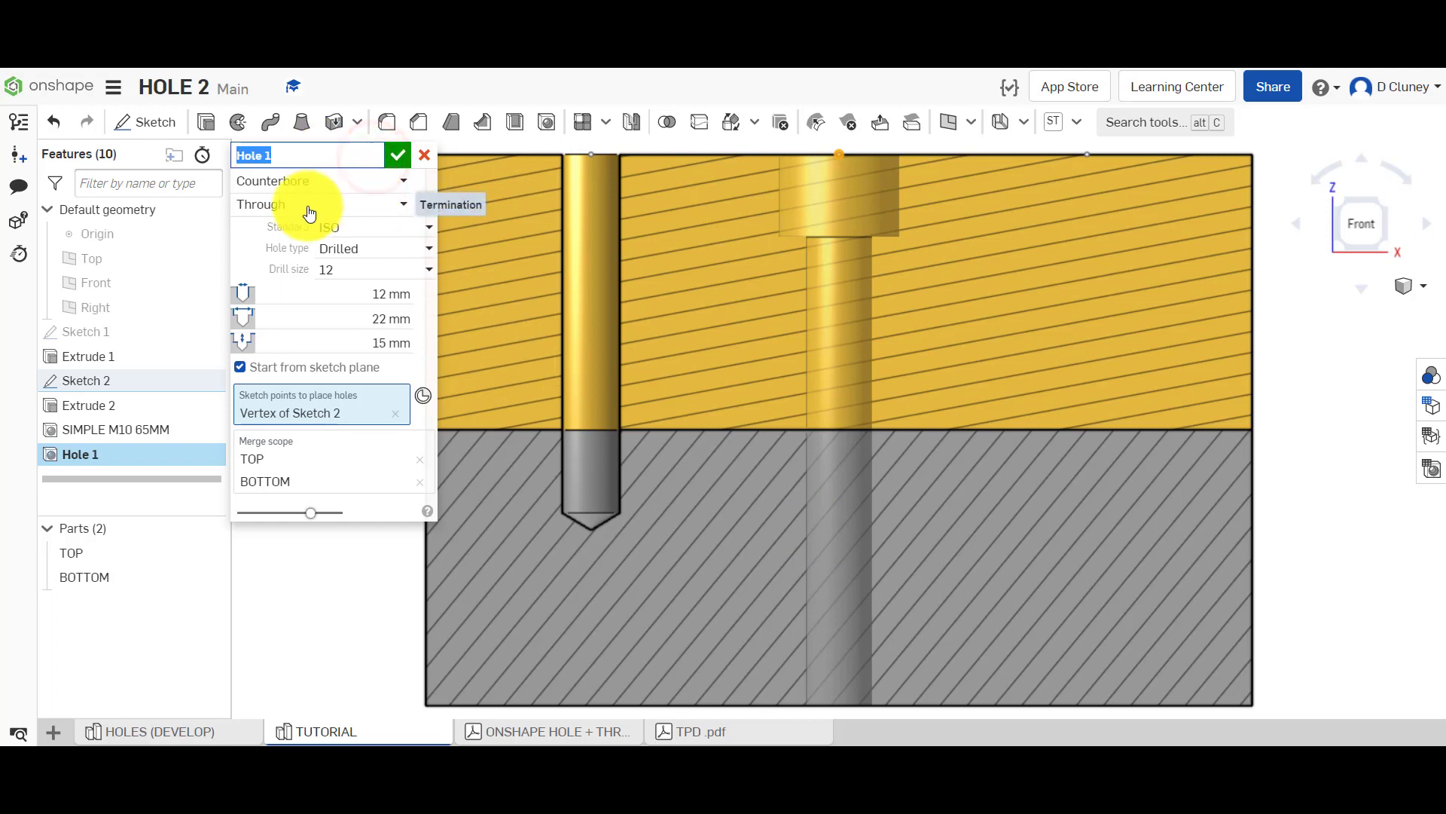
type("cou")
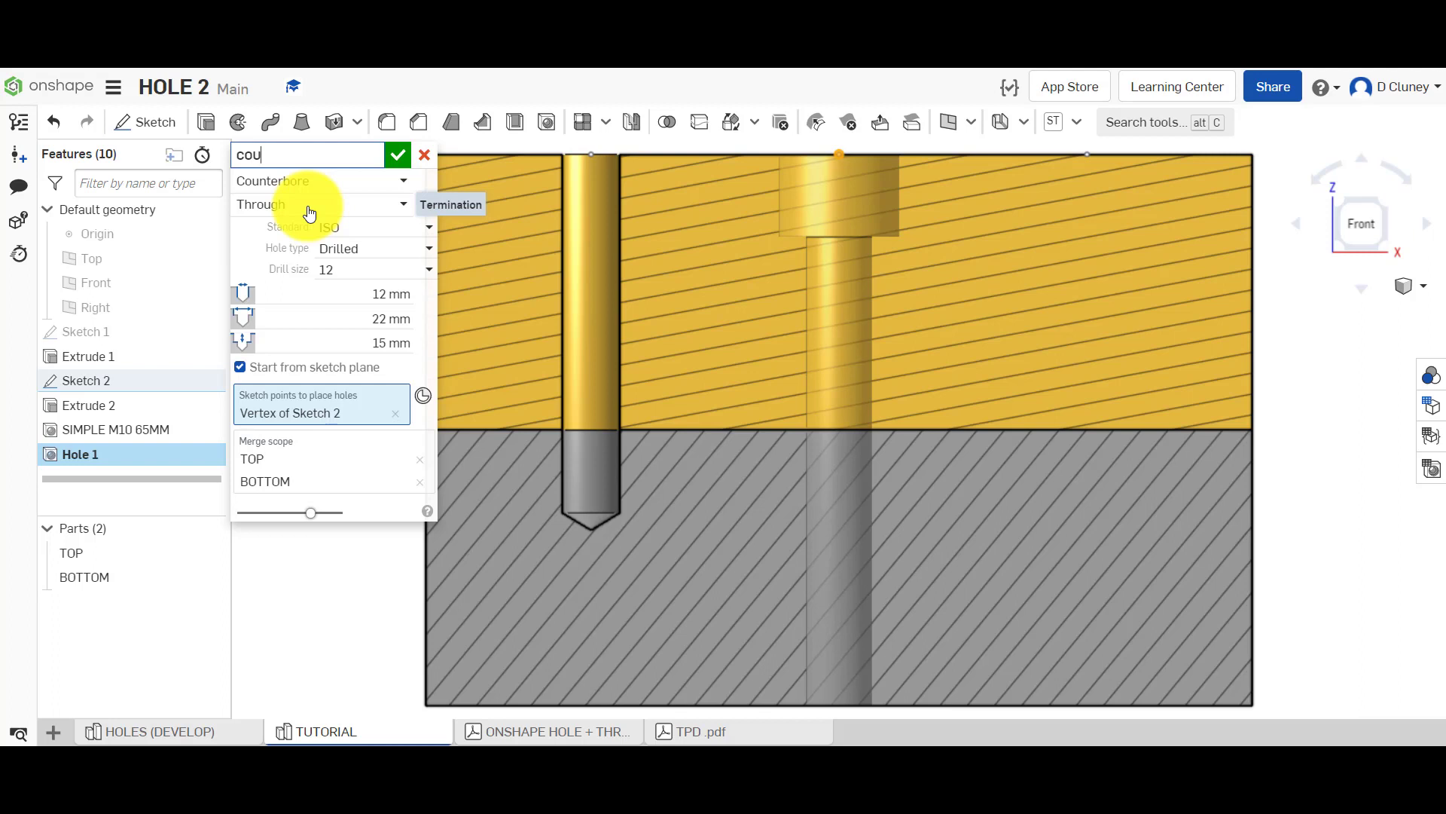
type("nterbore 12mm through")
left_click(399, 156)
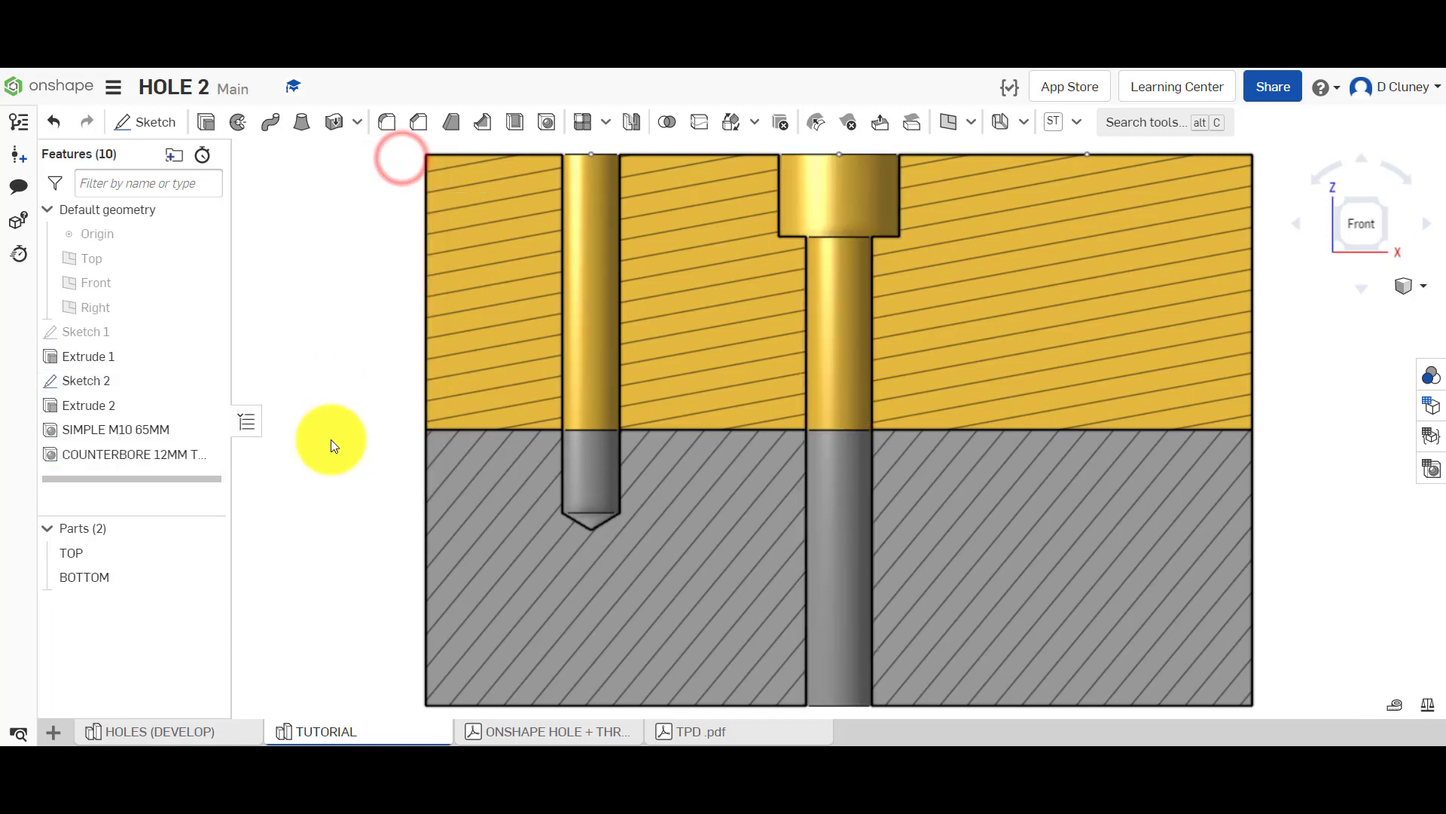
Step: Look at the example CLEARANCE hole in the HOLES (DEVELOP) part studio, and return to TUTORIAL
right_click(173, 453)
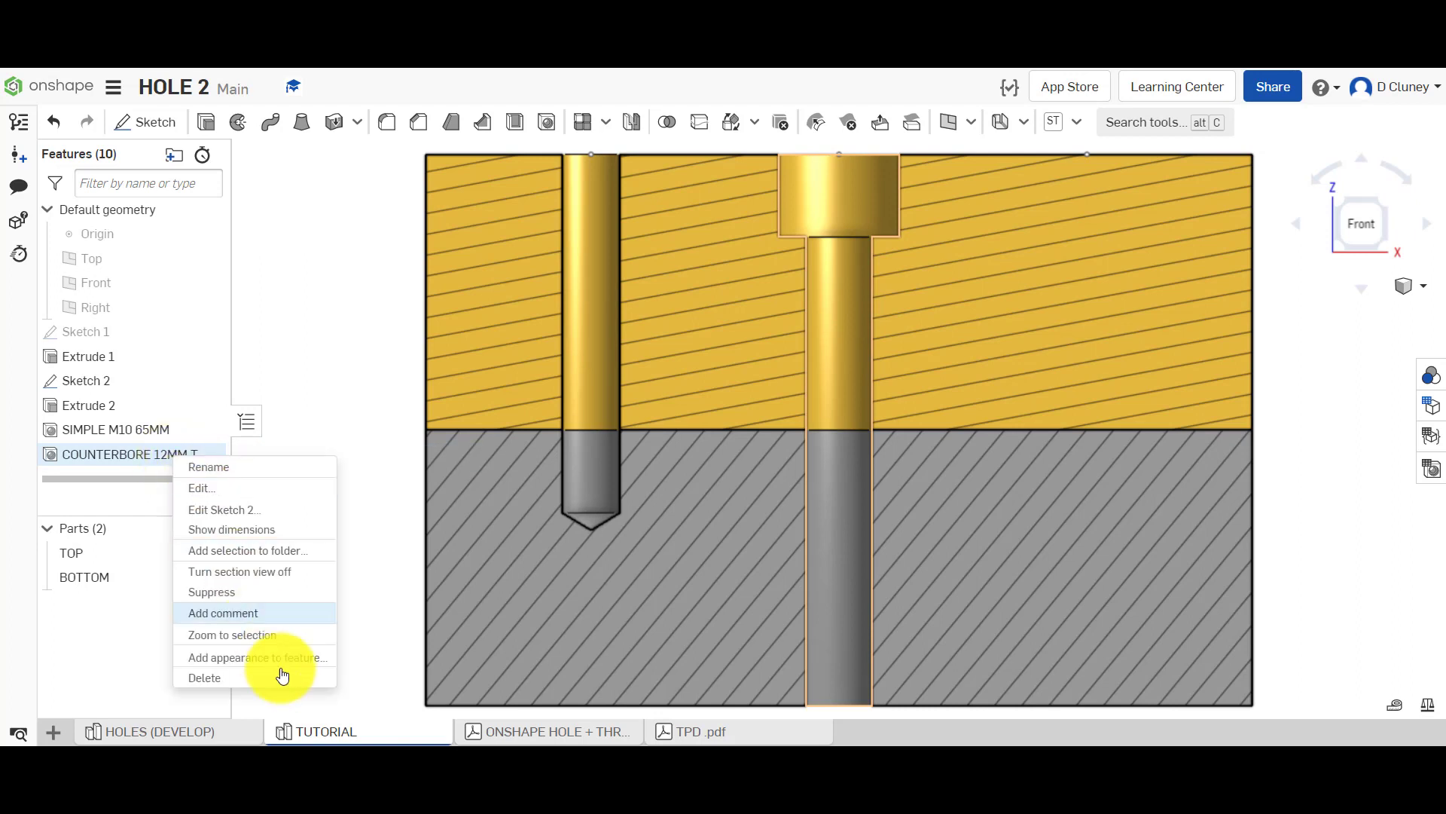
left_click(342, 377)
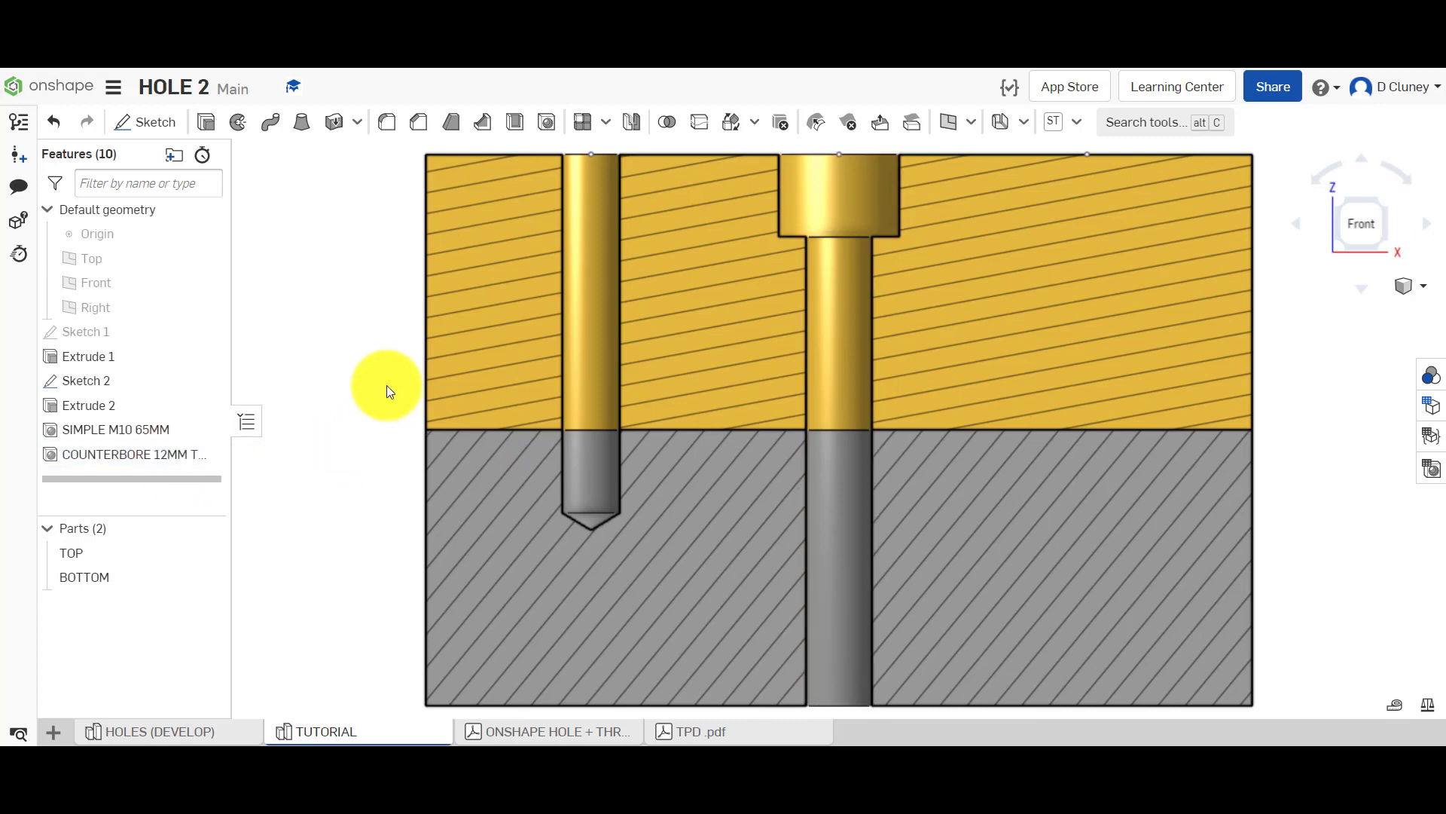
left_click(213, 731)
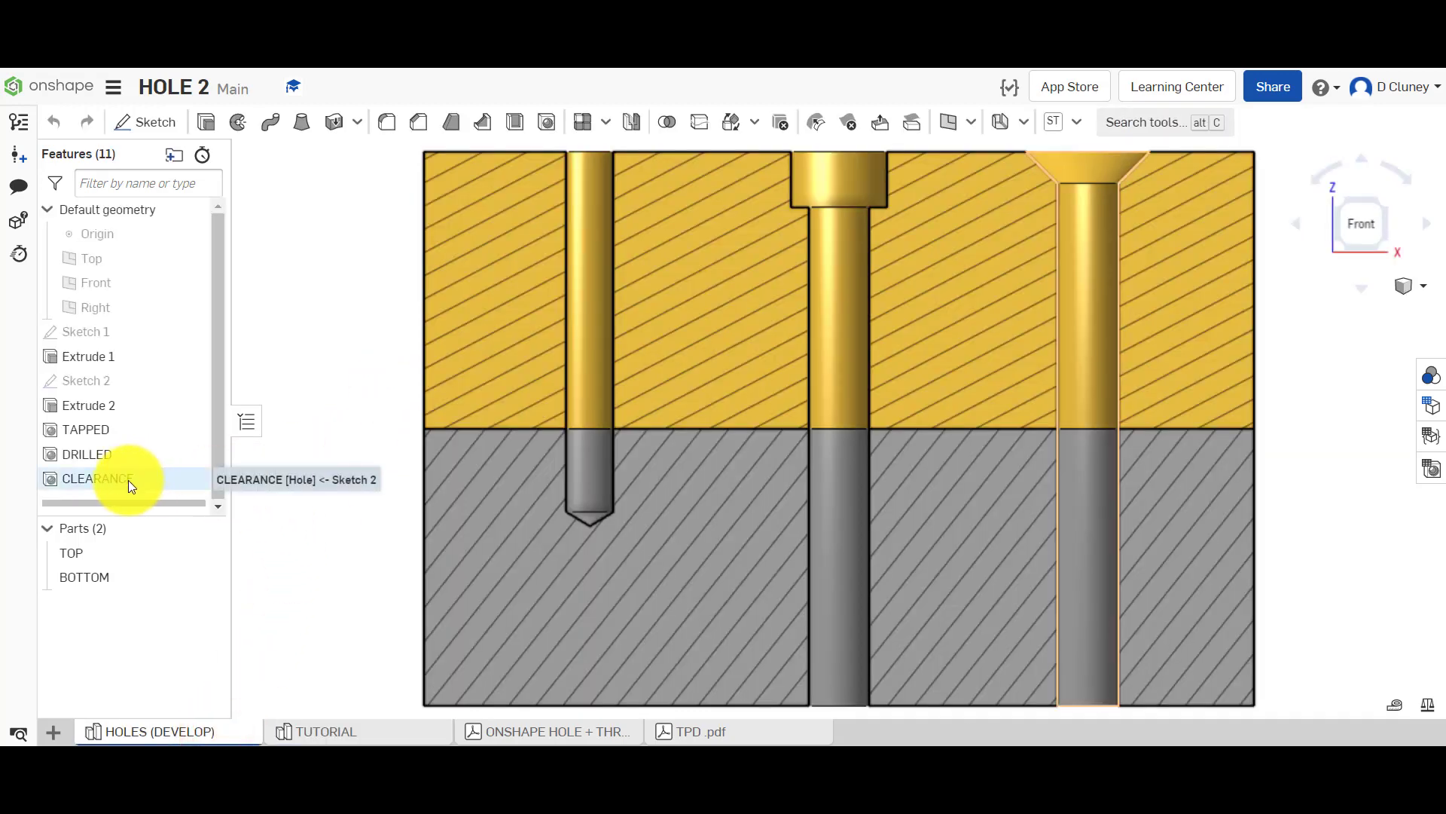
left_click(336, 730)
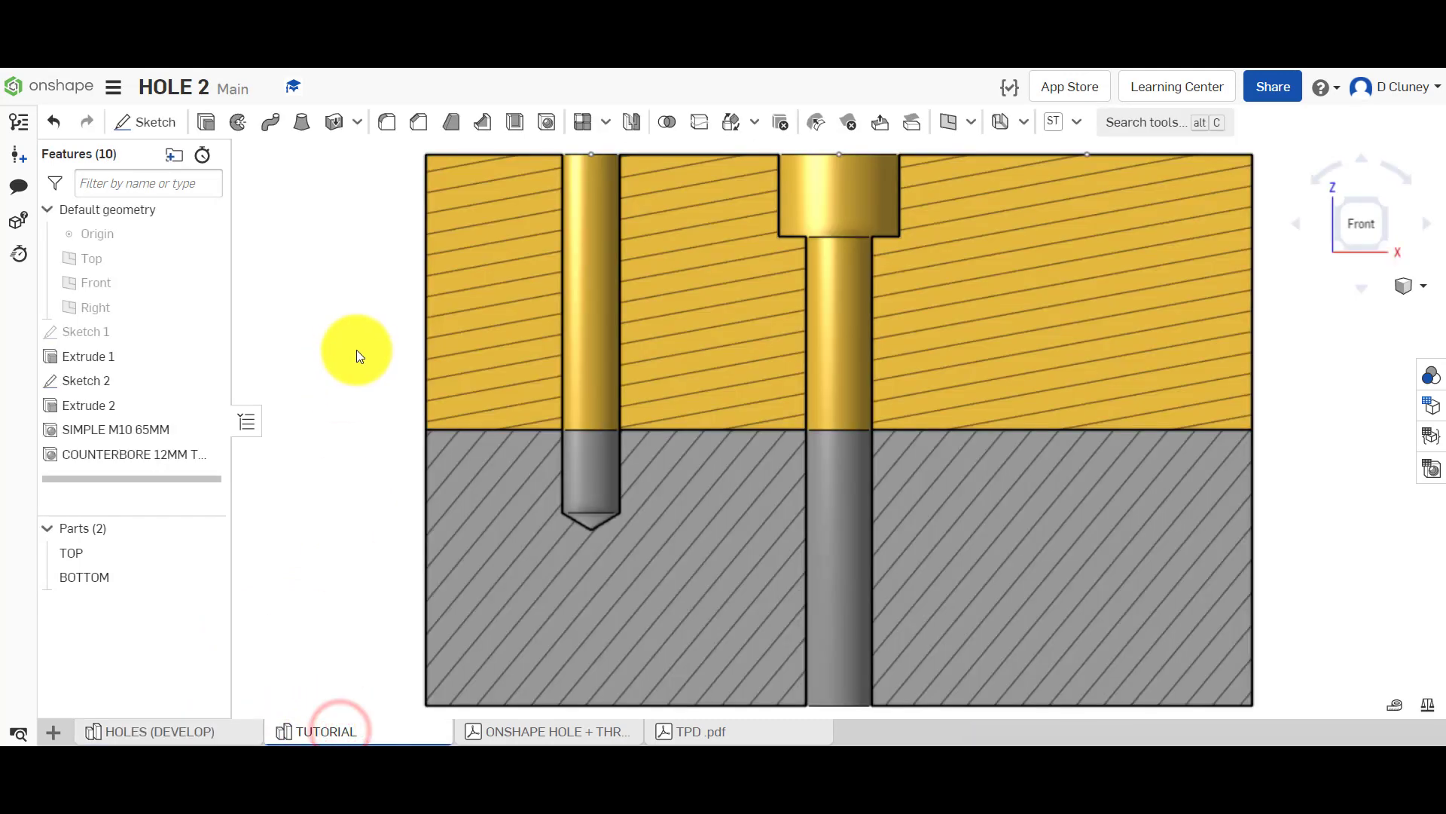
Step: Start another hole at the remaining sketch point near the block's right side, with TOP and BOTTOM in the merge scope
left_click(541, 123)
left_click(1086, 153)
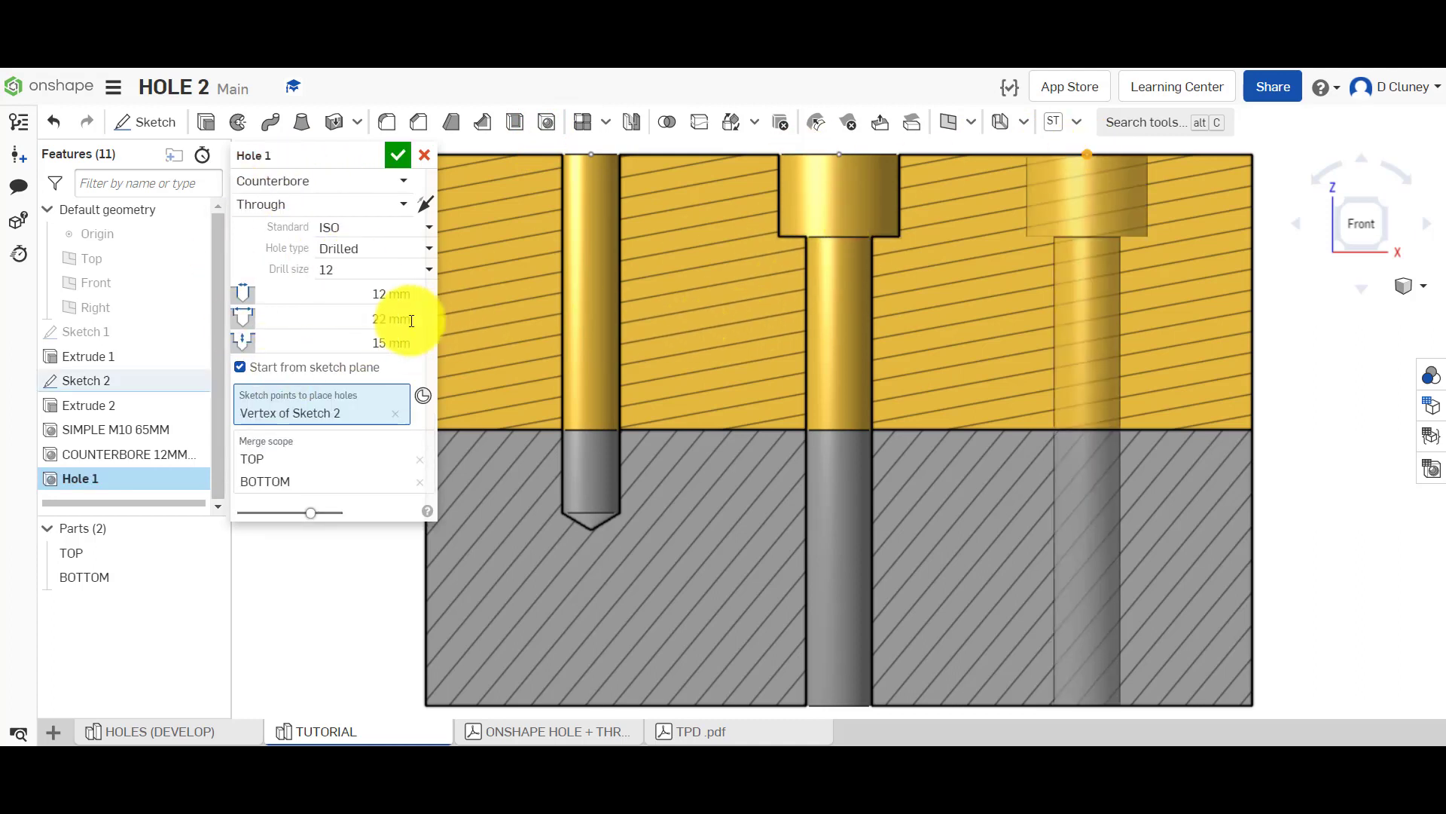
left_click(313, 459)
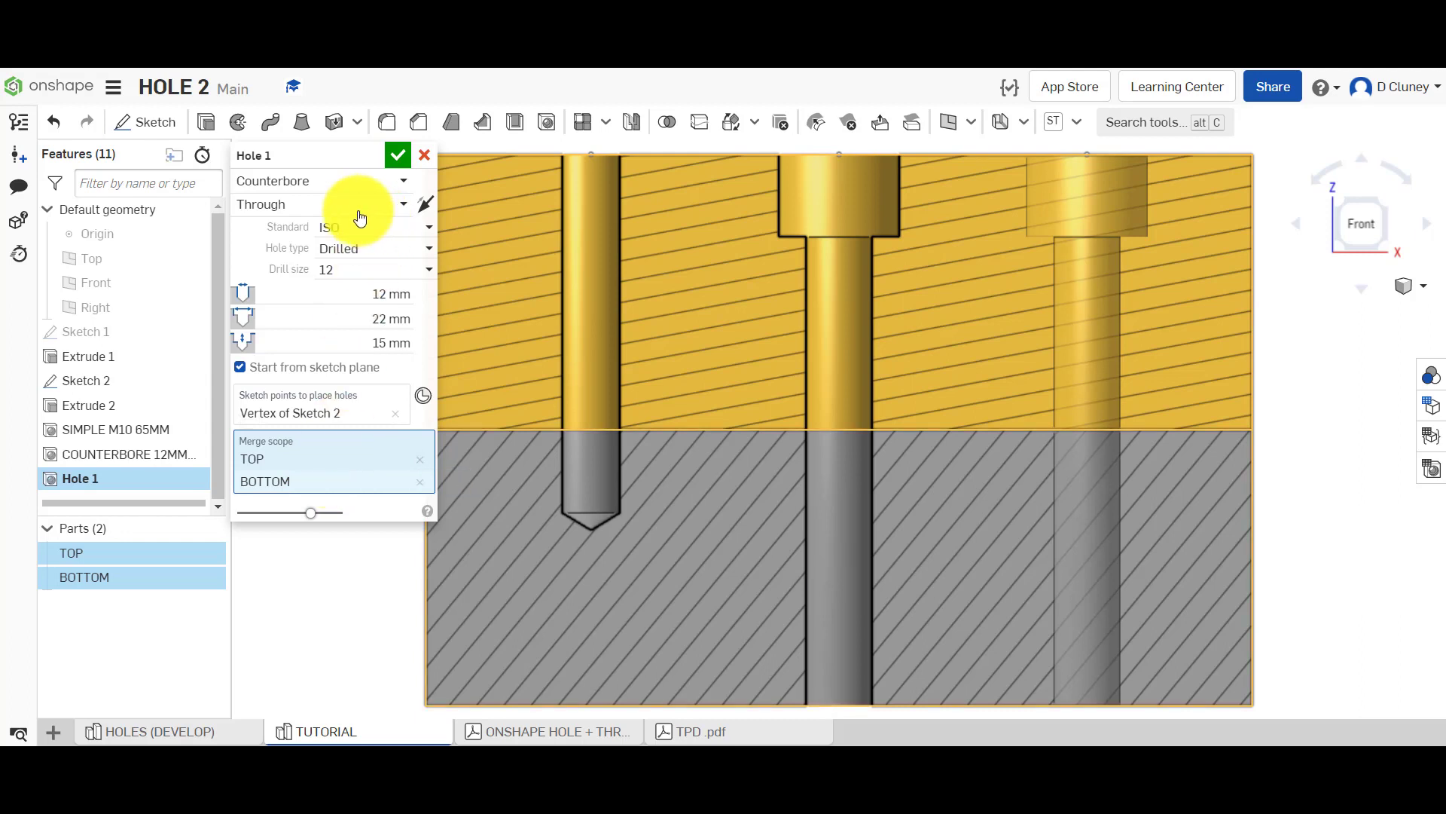
Step: Set the third hole's type to Clearance, switching its termination to Blind and back to Through
left_click(397, 205)
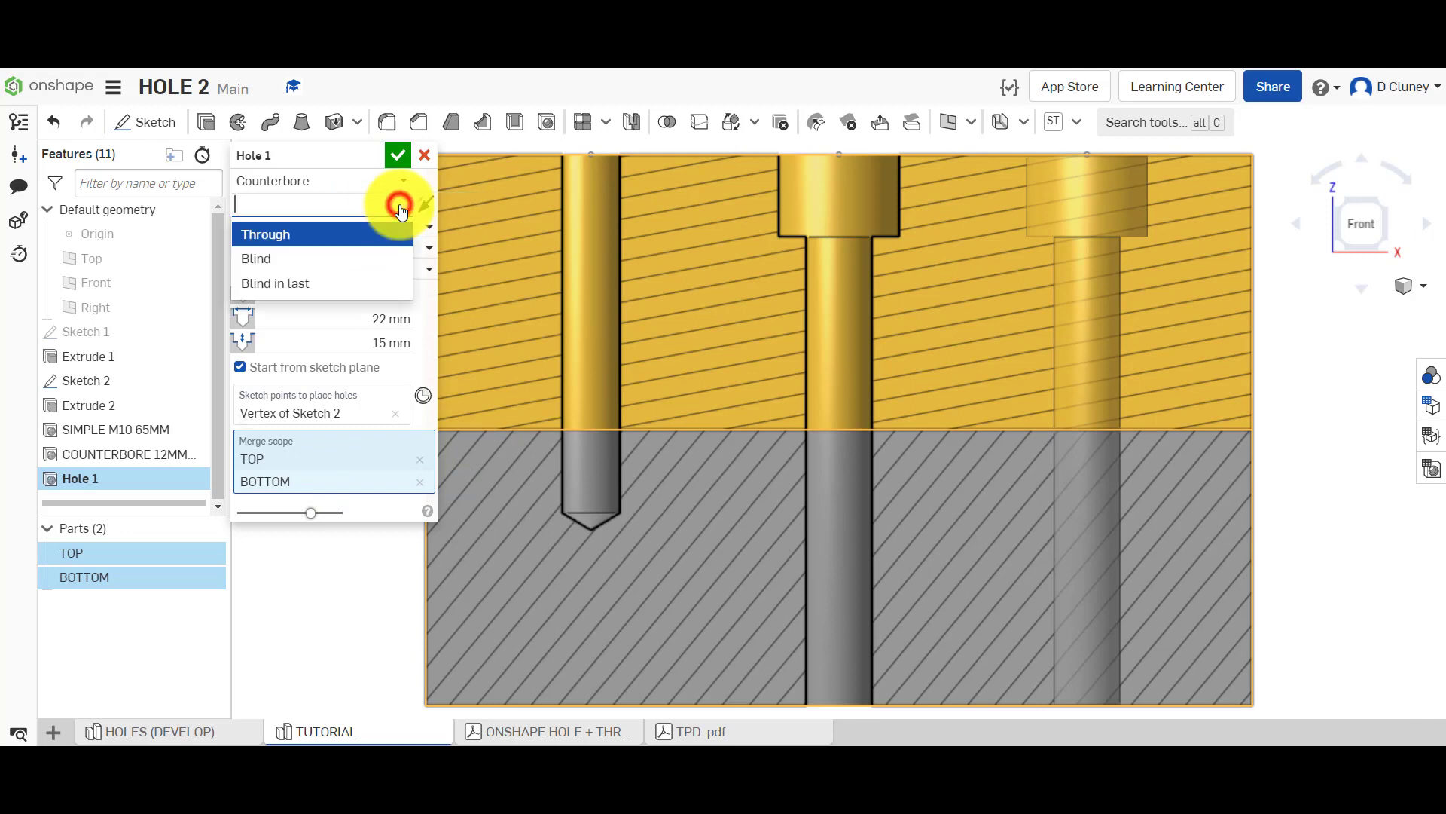
left_click(343, 257)
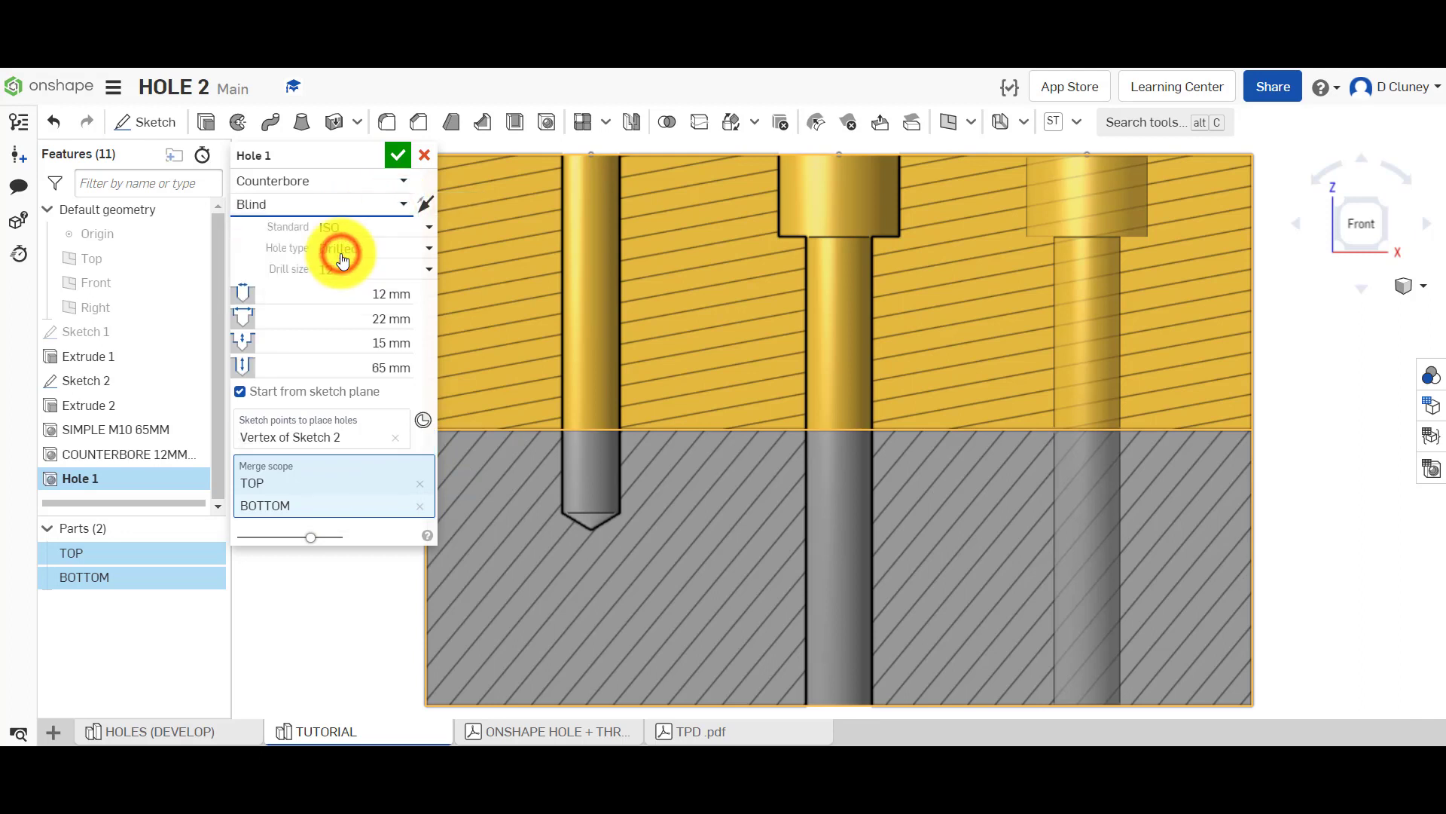
left_click(367, 247)
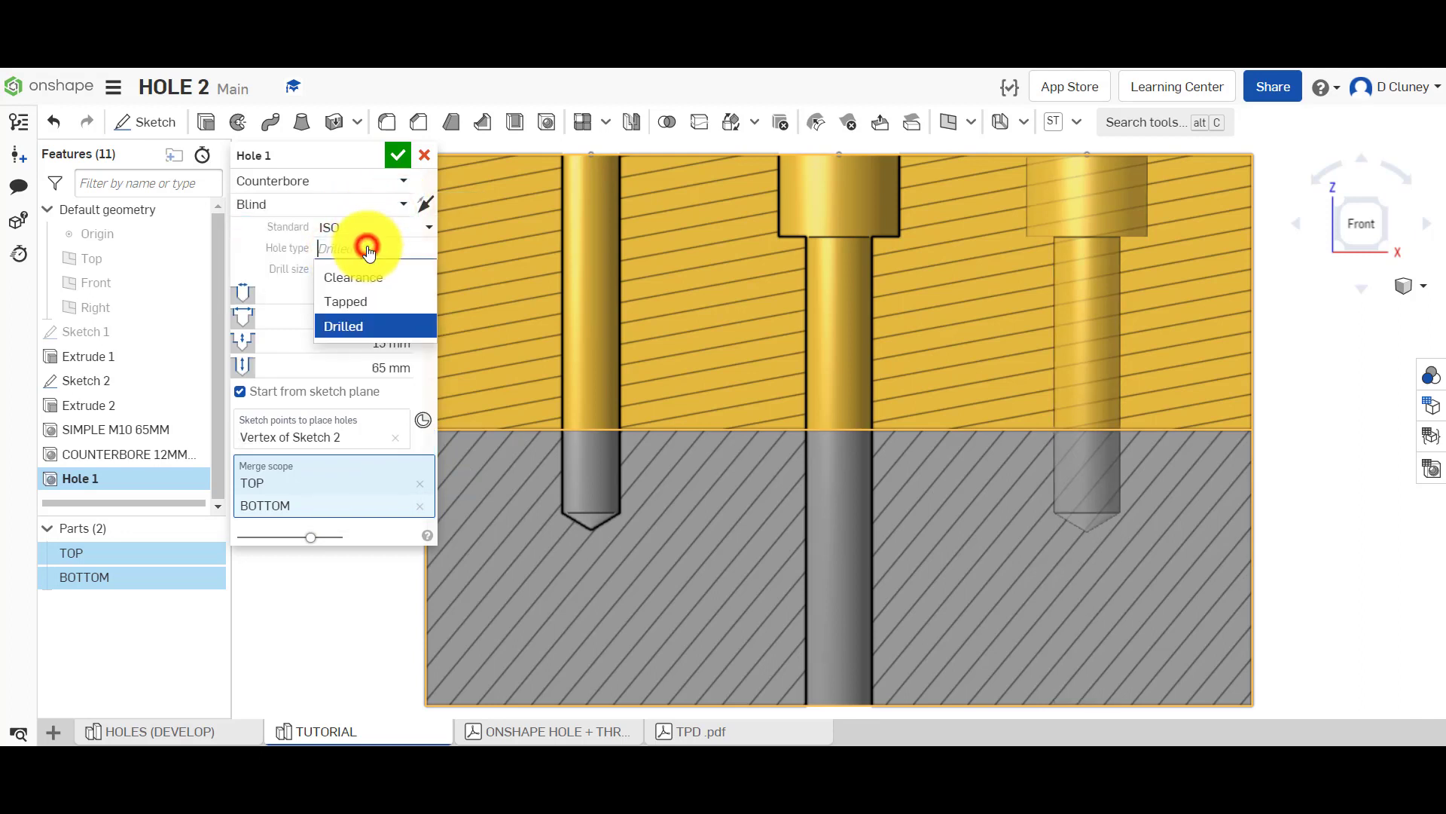
left_click(364, 277)
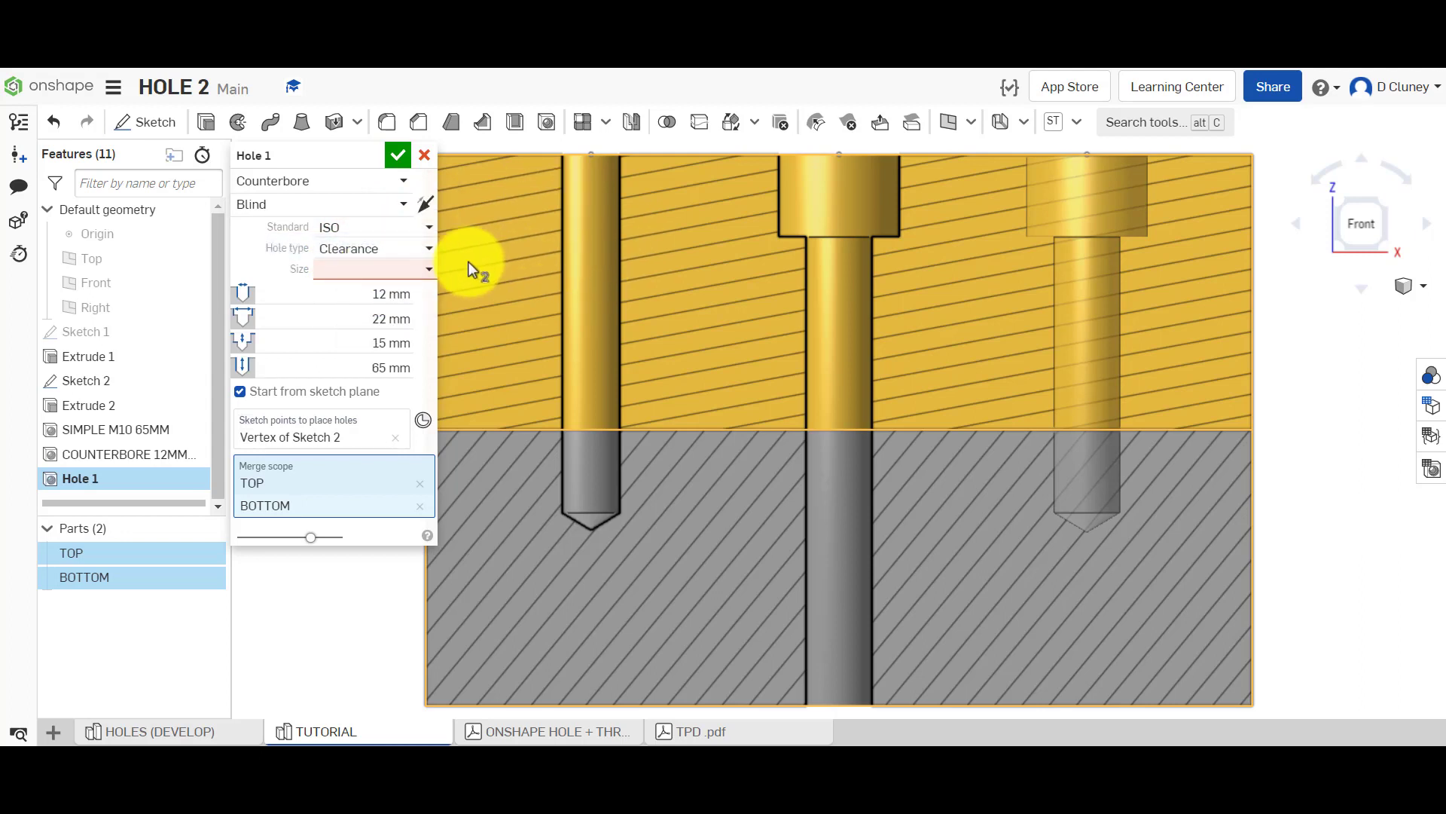
left_click(323, 202)
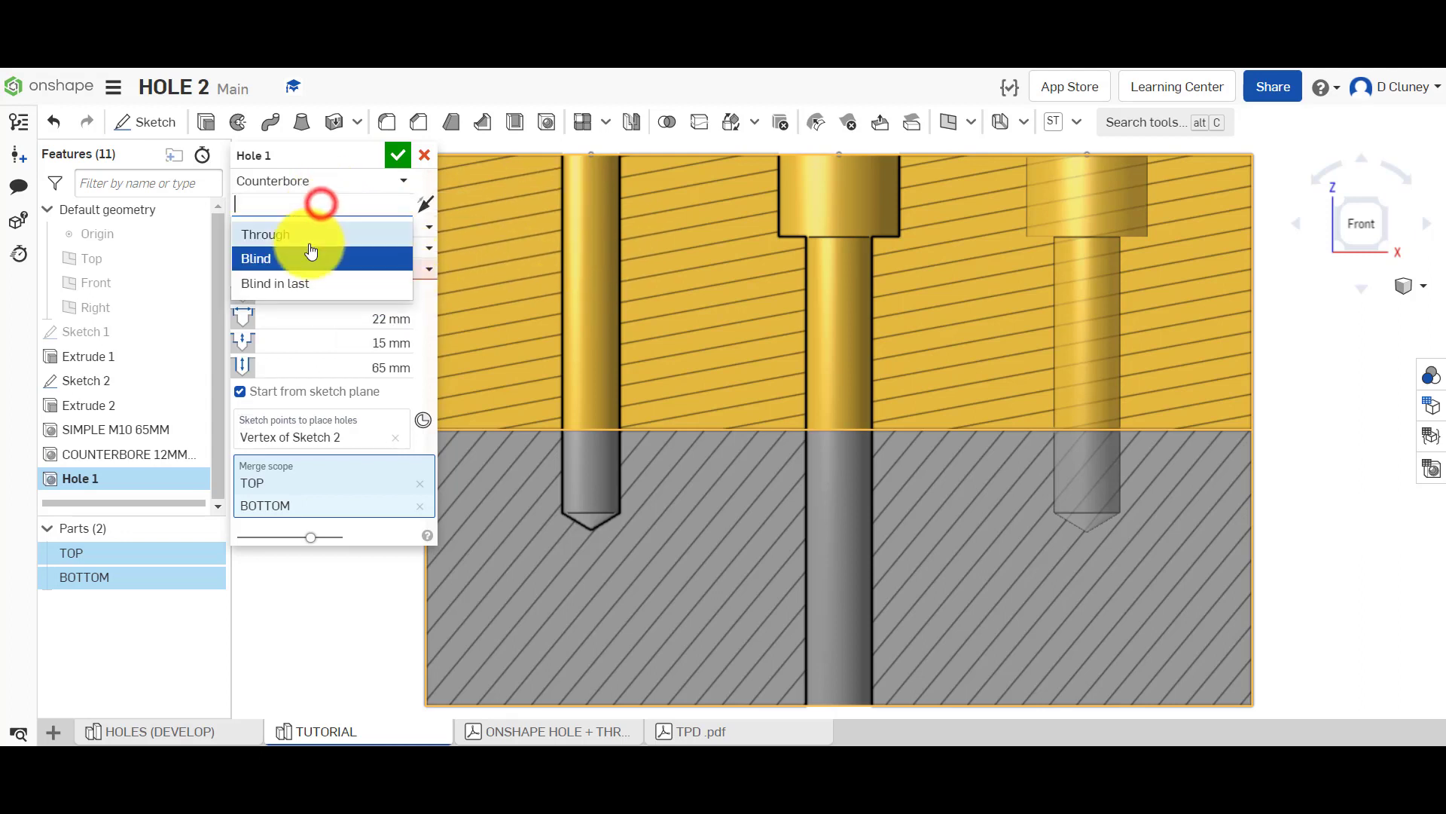
left_click(310, 235)
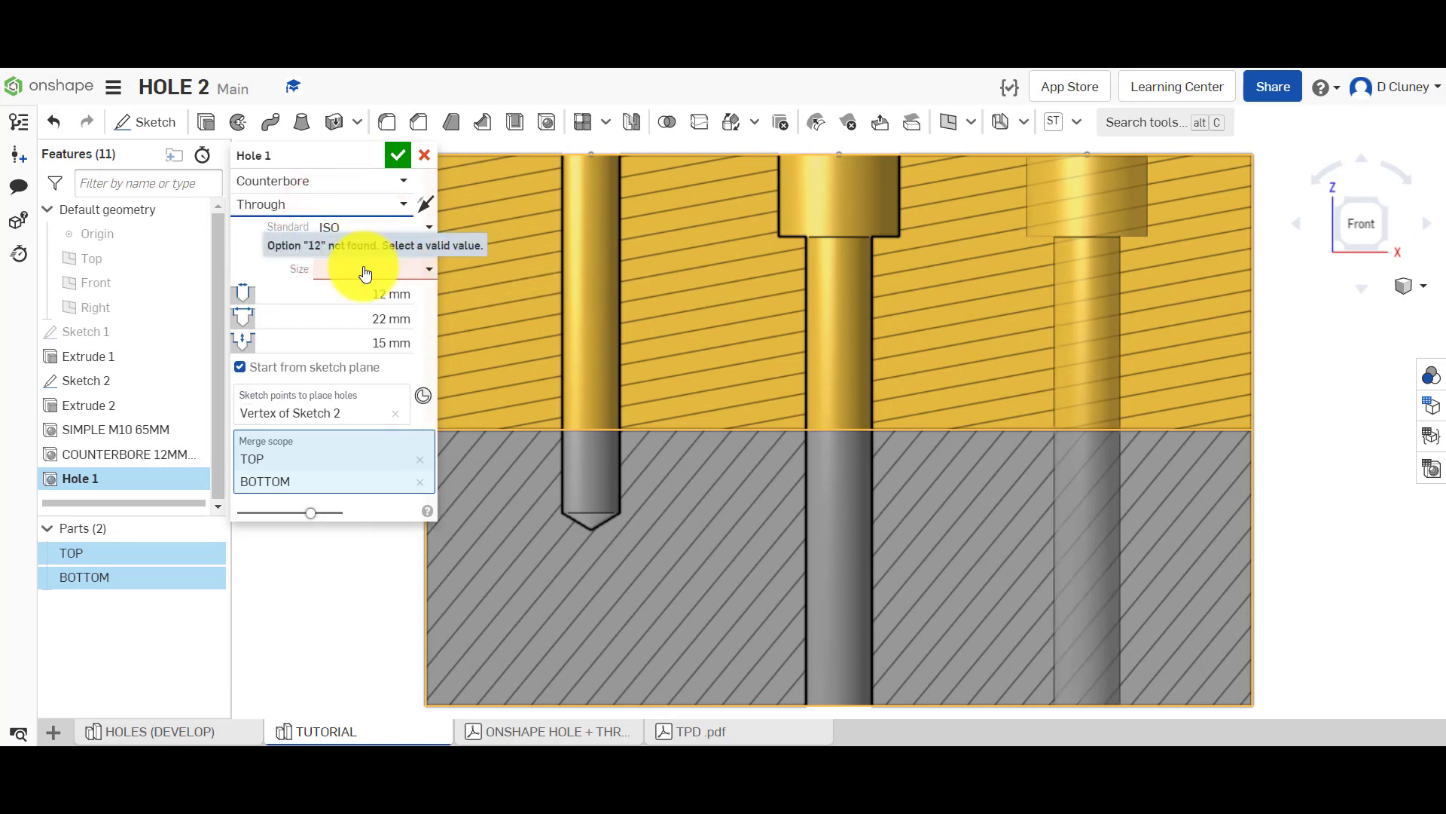
Step: Set the clearance hole's size to M10 with a diameter of 11 mm
left_click(365, 271)
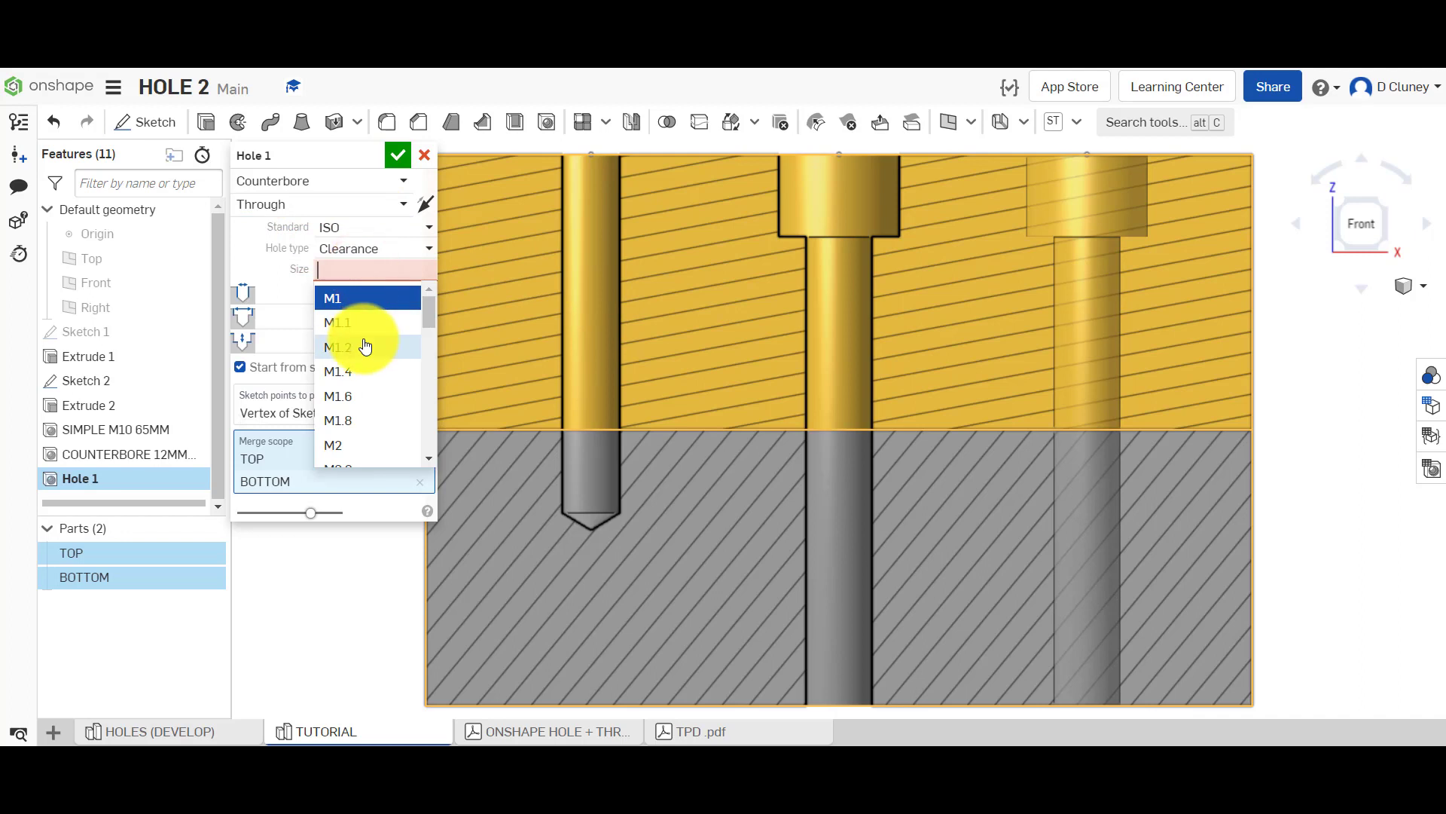
scroll(365, 407, "down", 5)
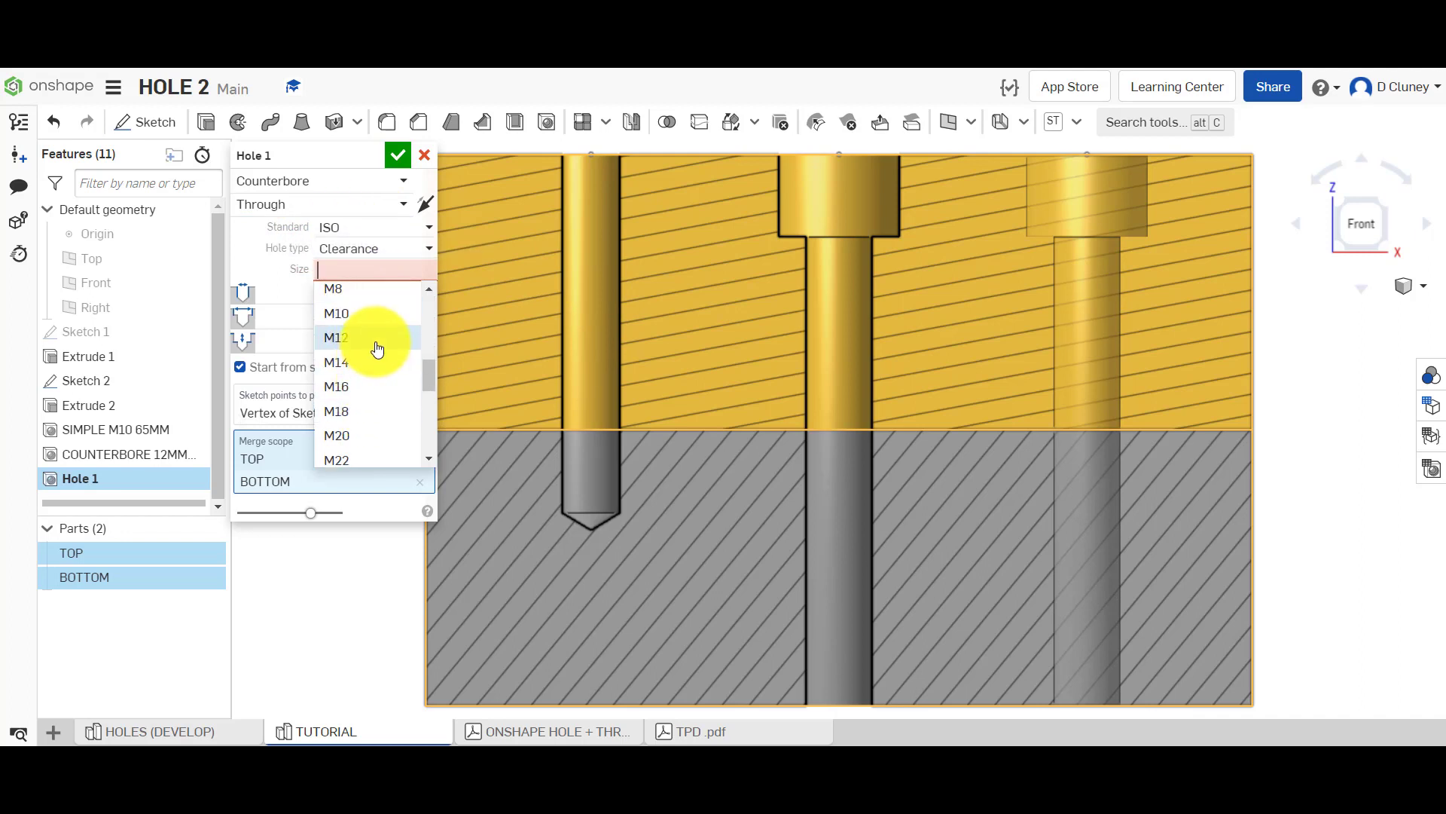
left_click(373, 319)
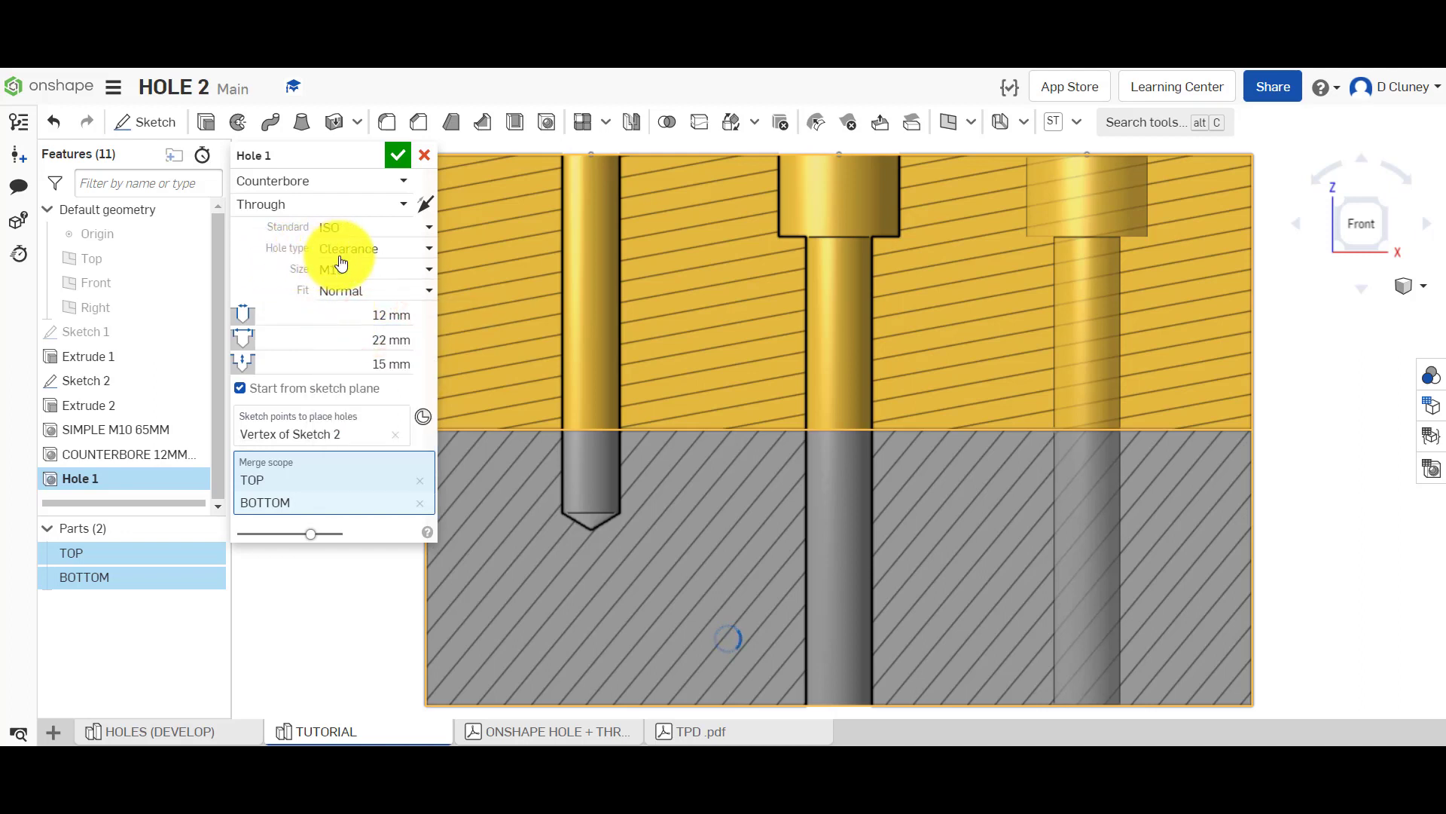
left_click(374, 317)
type("11")
key("Return")
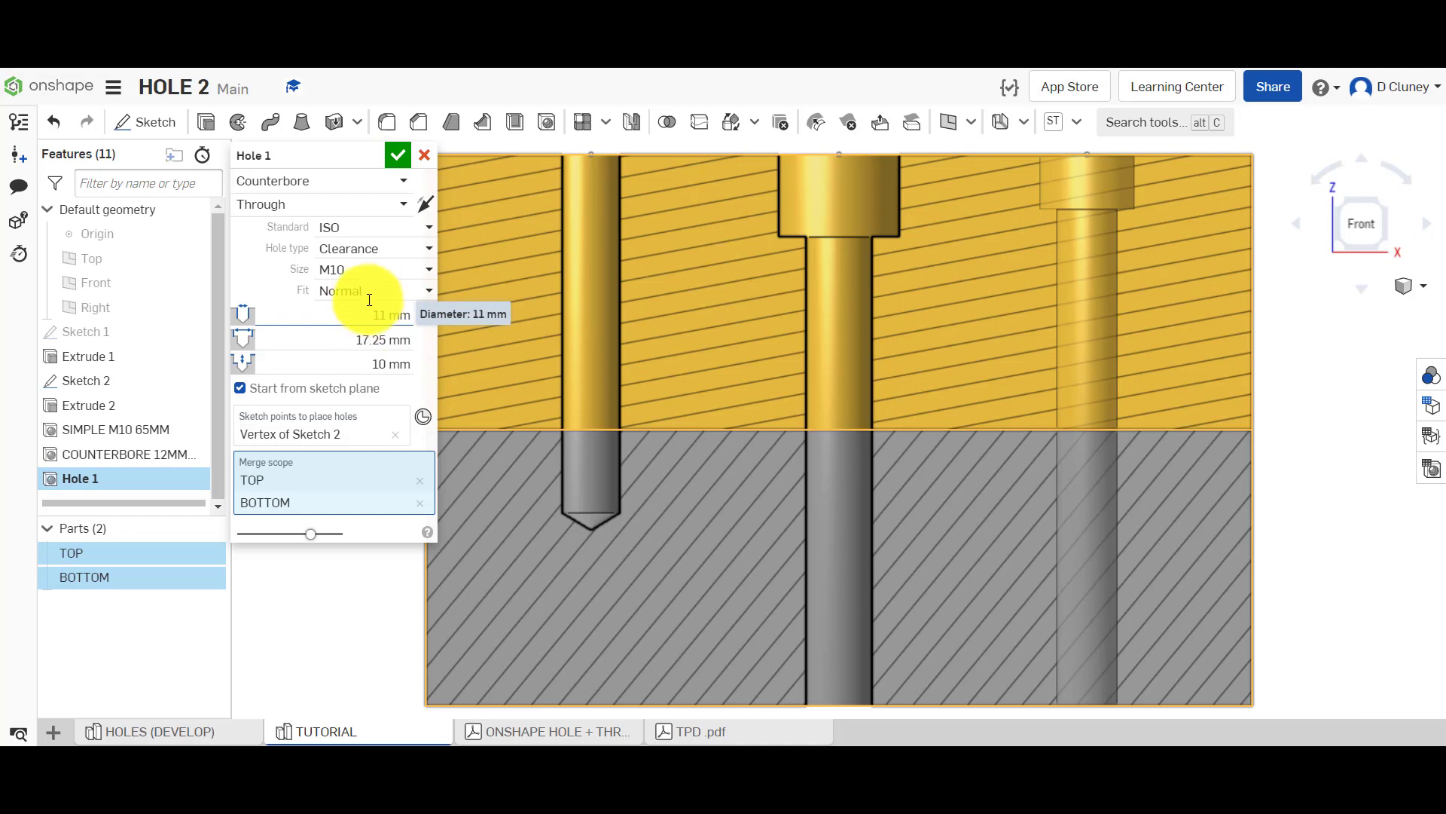
Step: Try the Close and Normal fits on the M10 clearance hole, and set its fit to Loose
left_click(348, 279)
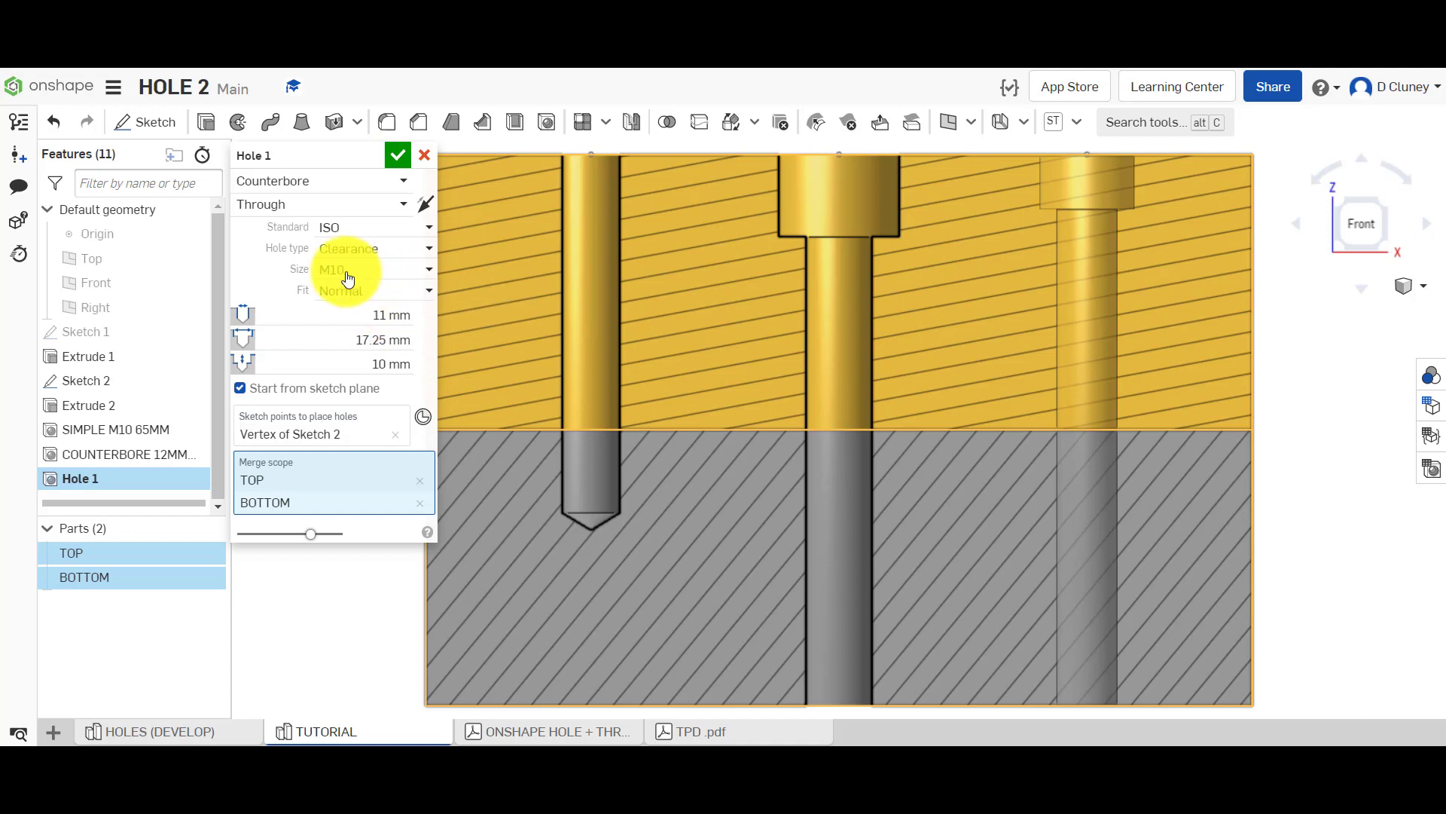
left_click(429, 291)
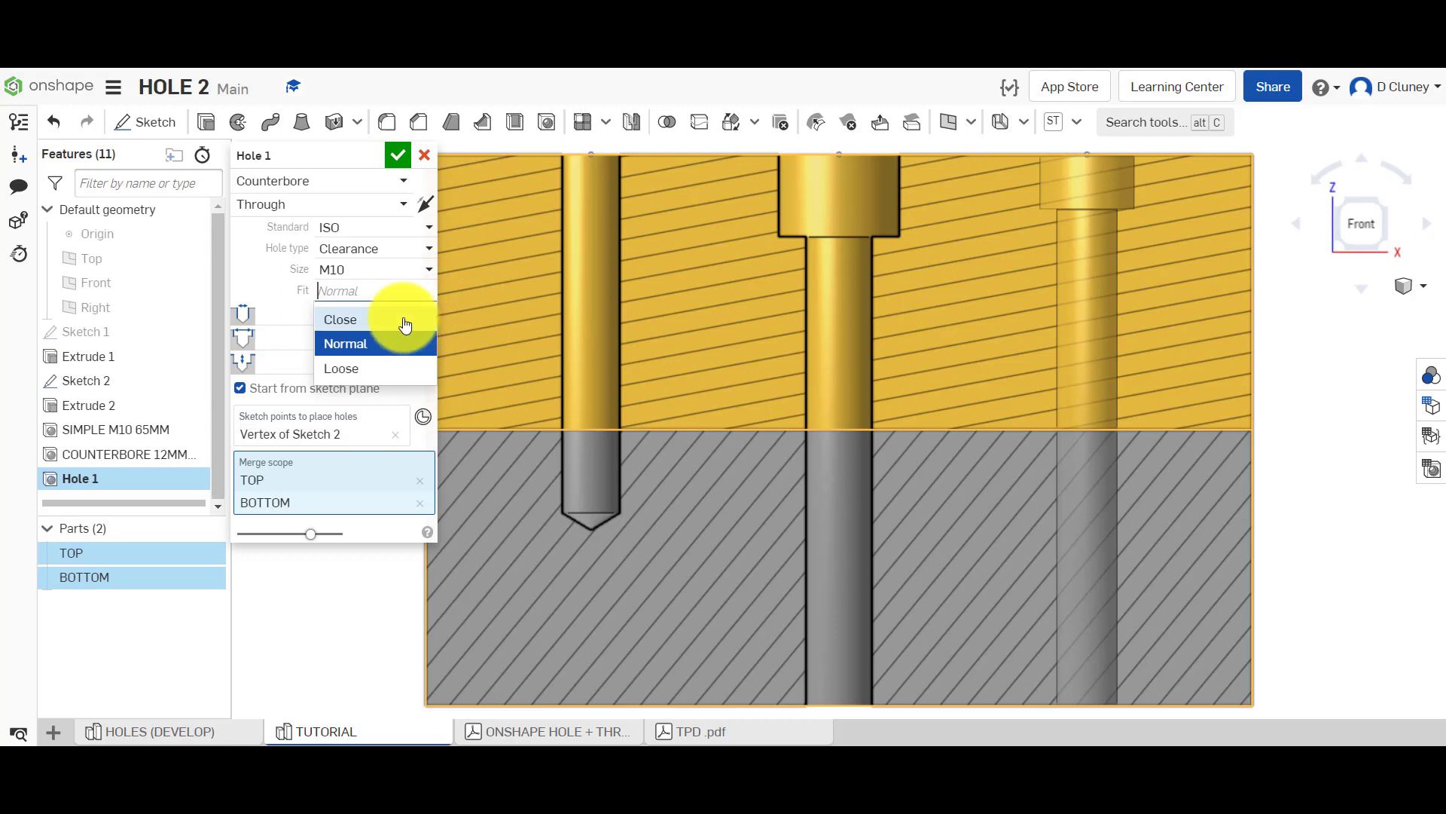
left_click(400, 323)
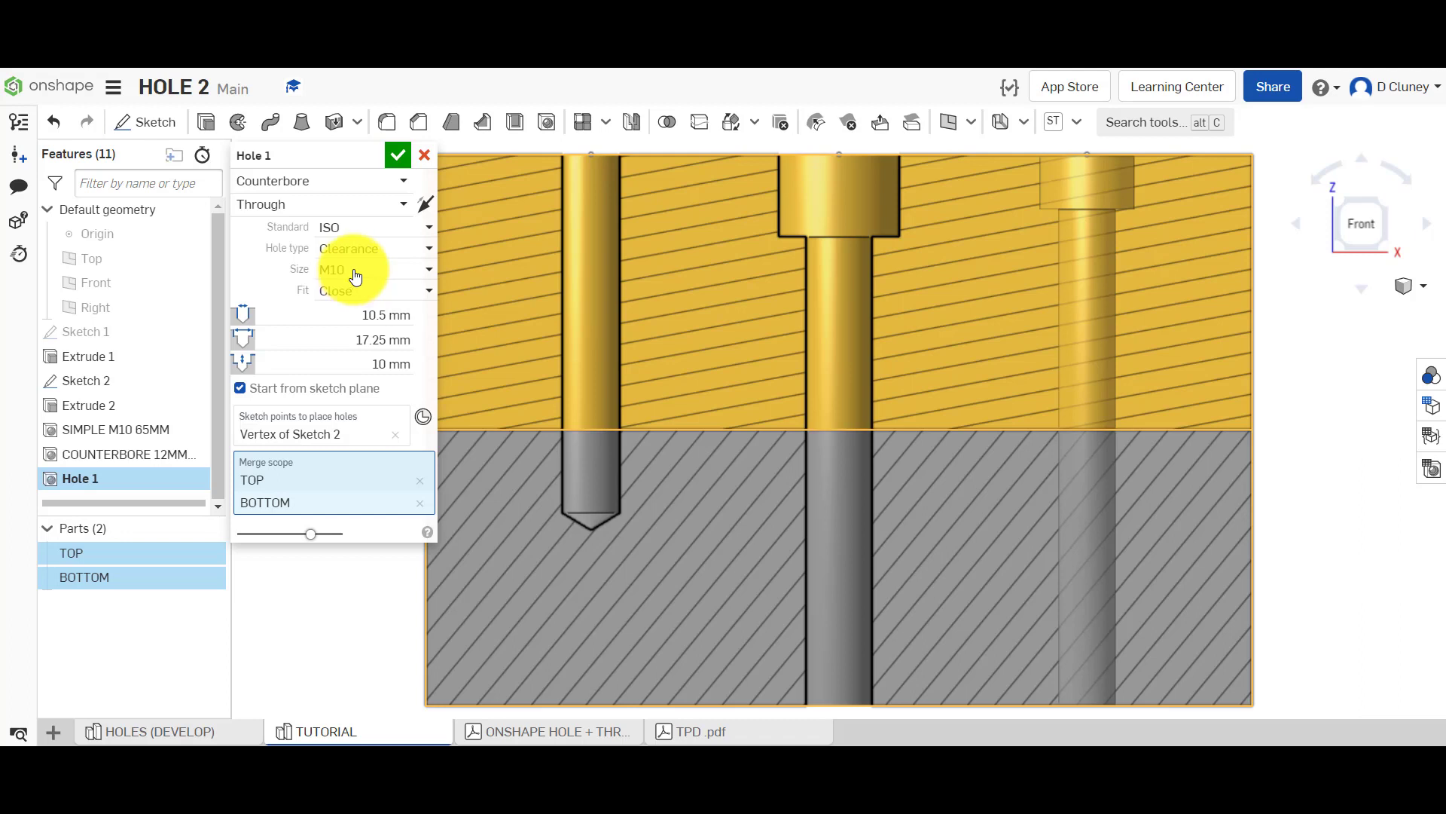
left_click(362, 292)
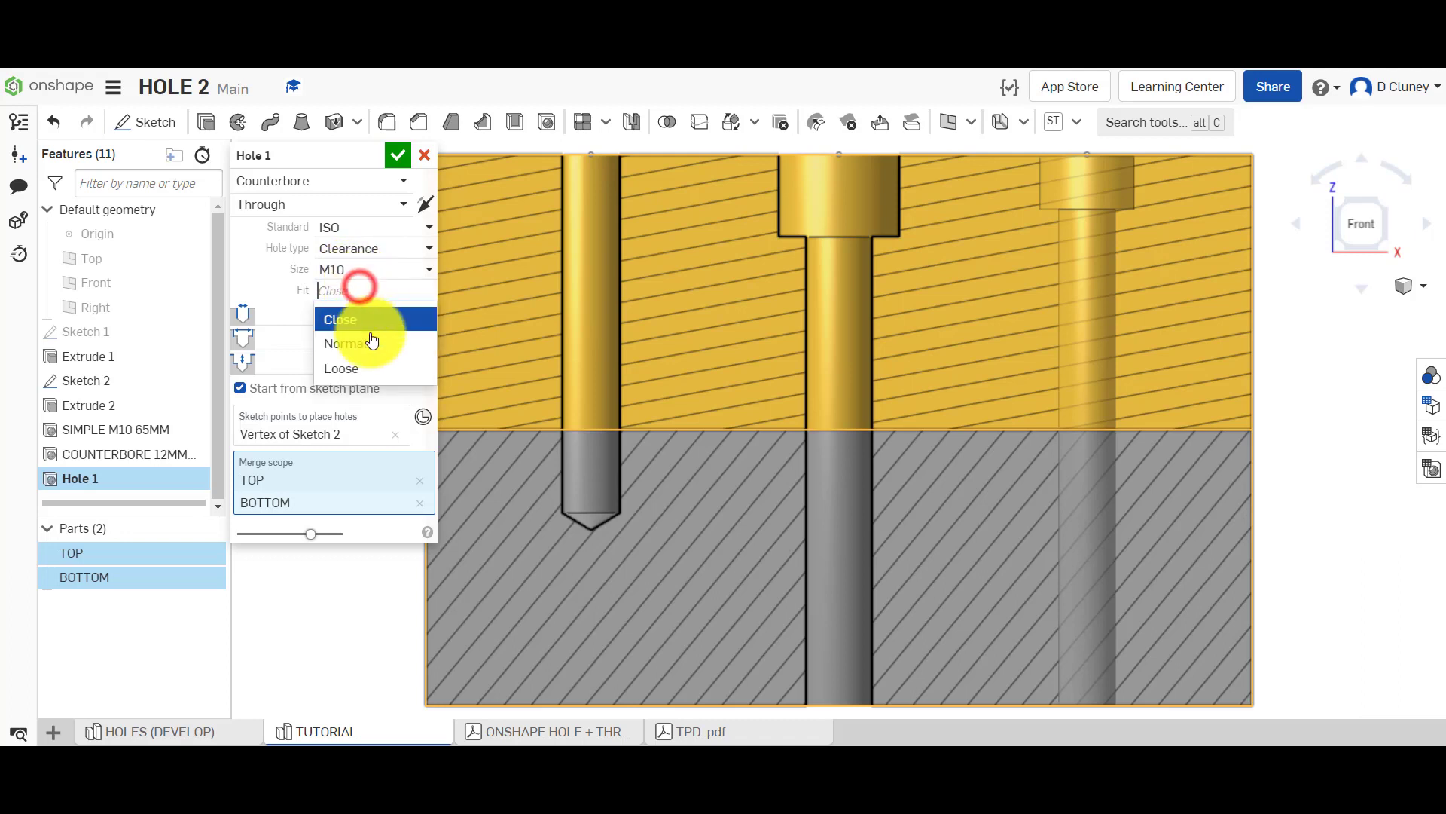
left_click(371, 337)
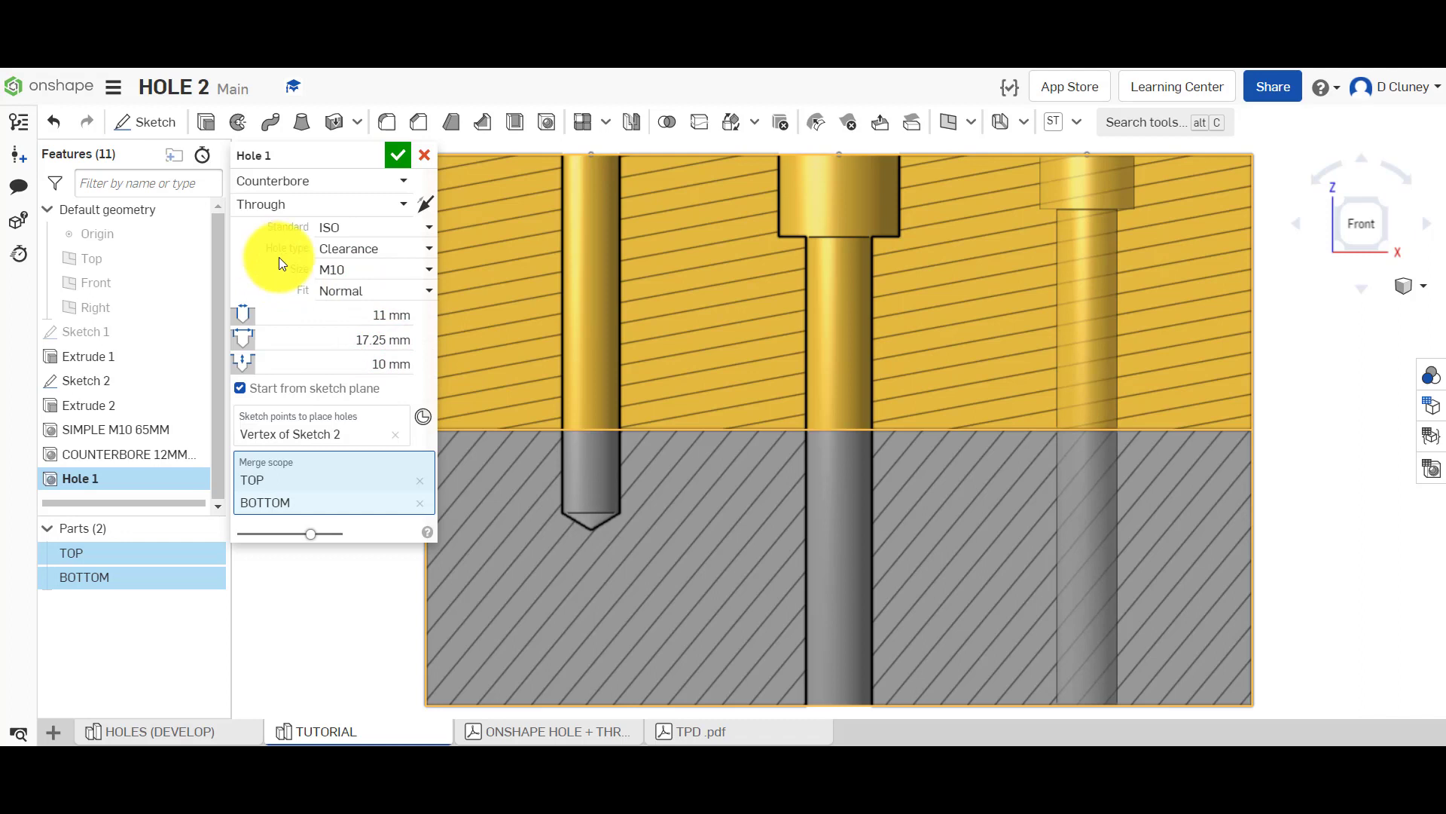
left_click(355, 291)
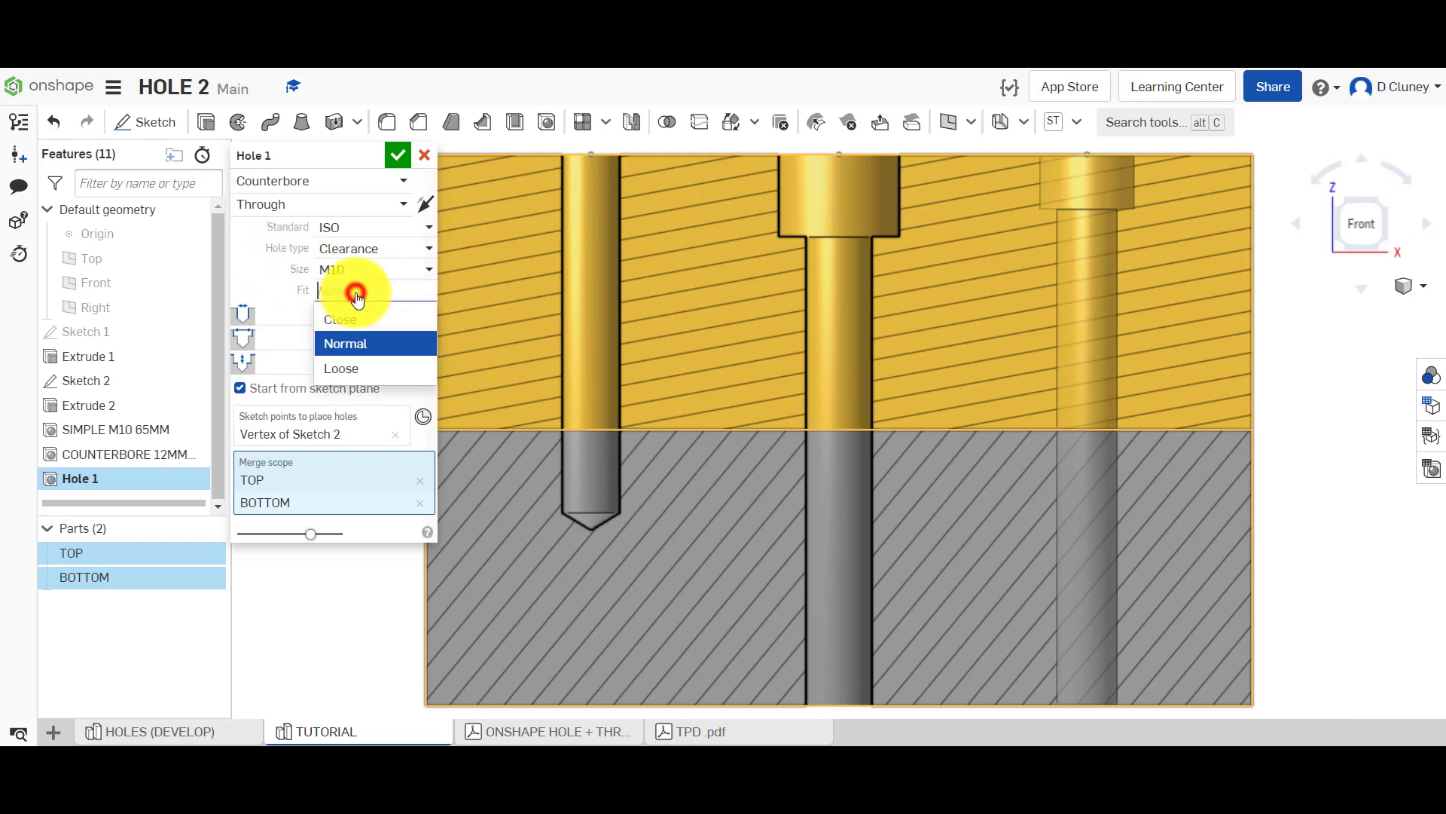
left_click(343, 367)
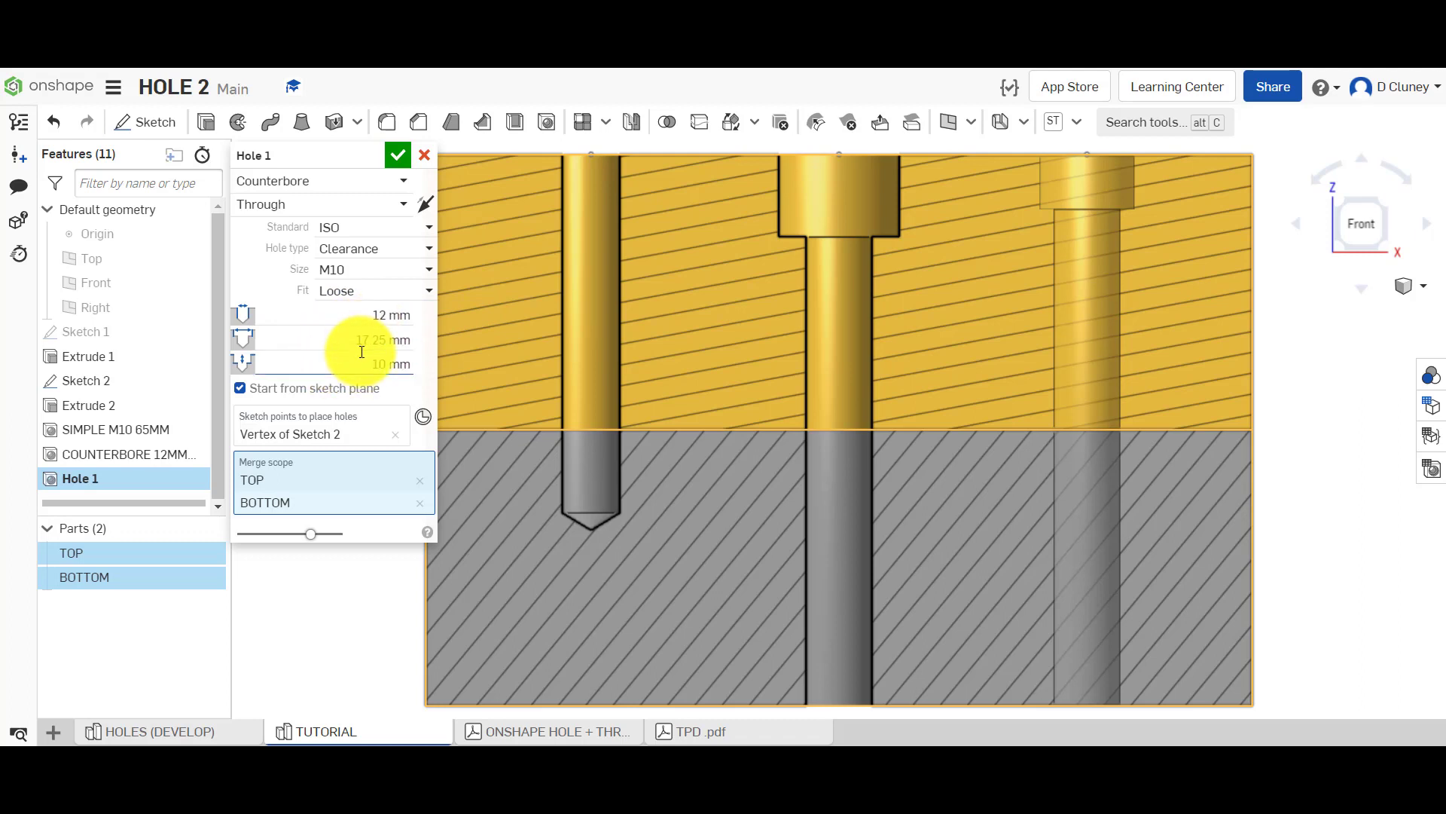
Step: Change the clearance hole's style to Countersink and set its countersink diameter to 26 mm
left_click(369, 183)
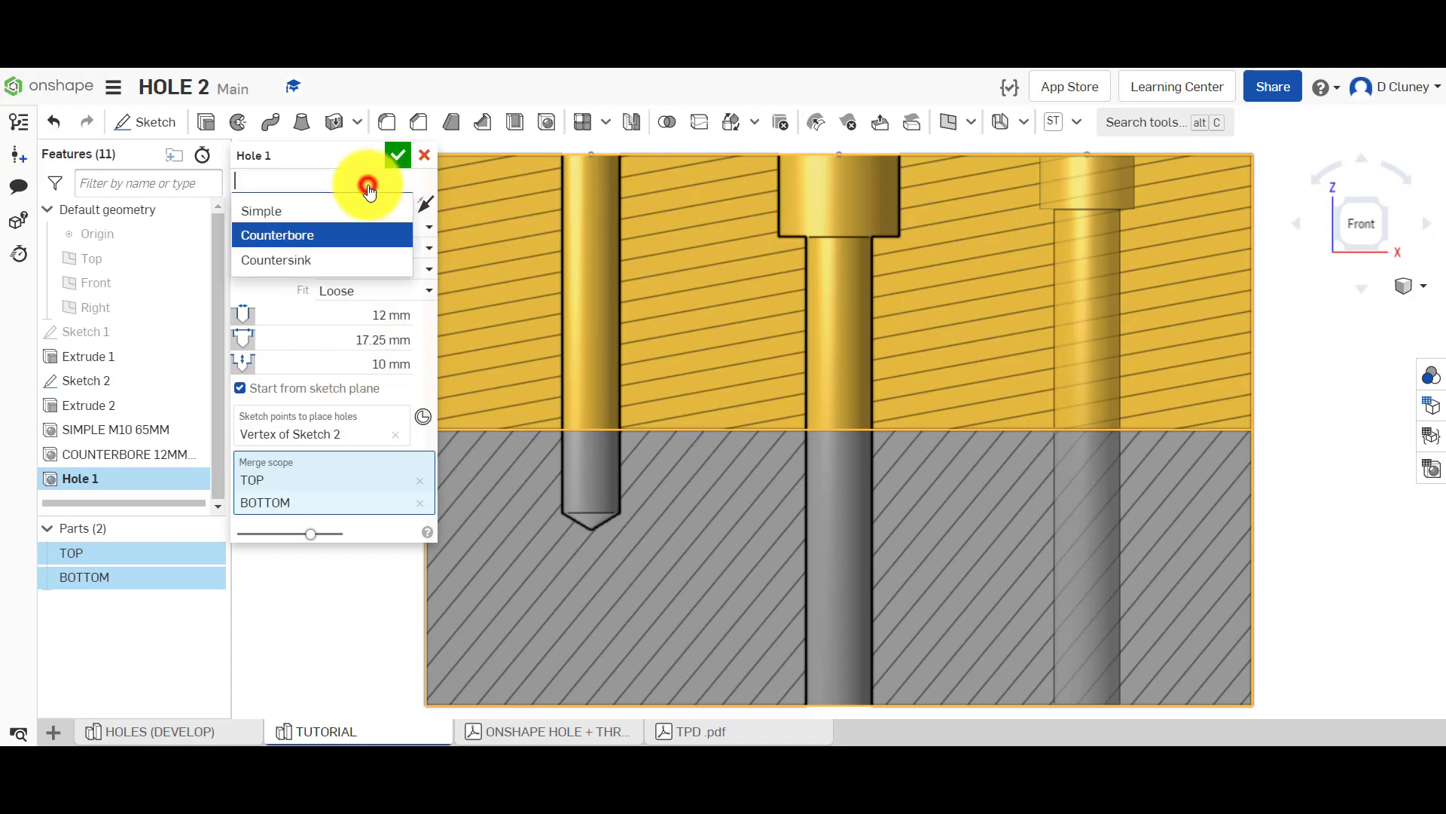
left_click(324, 258)
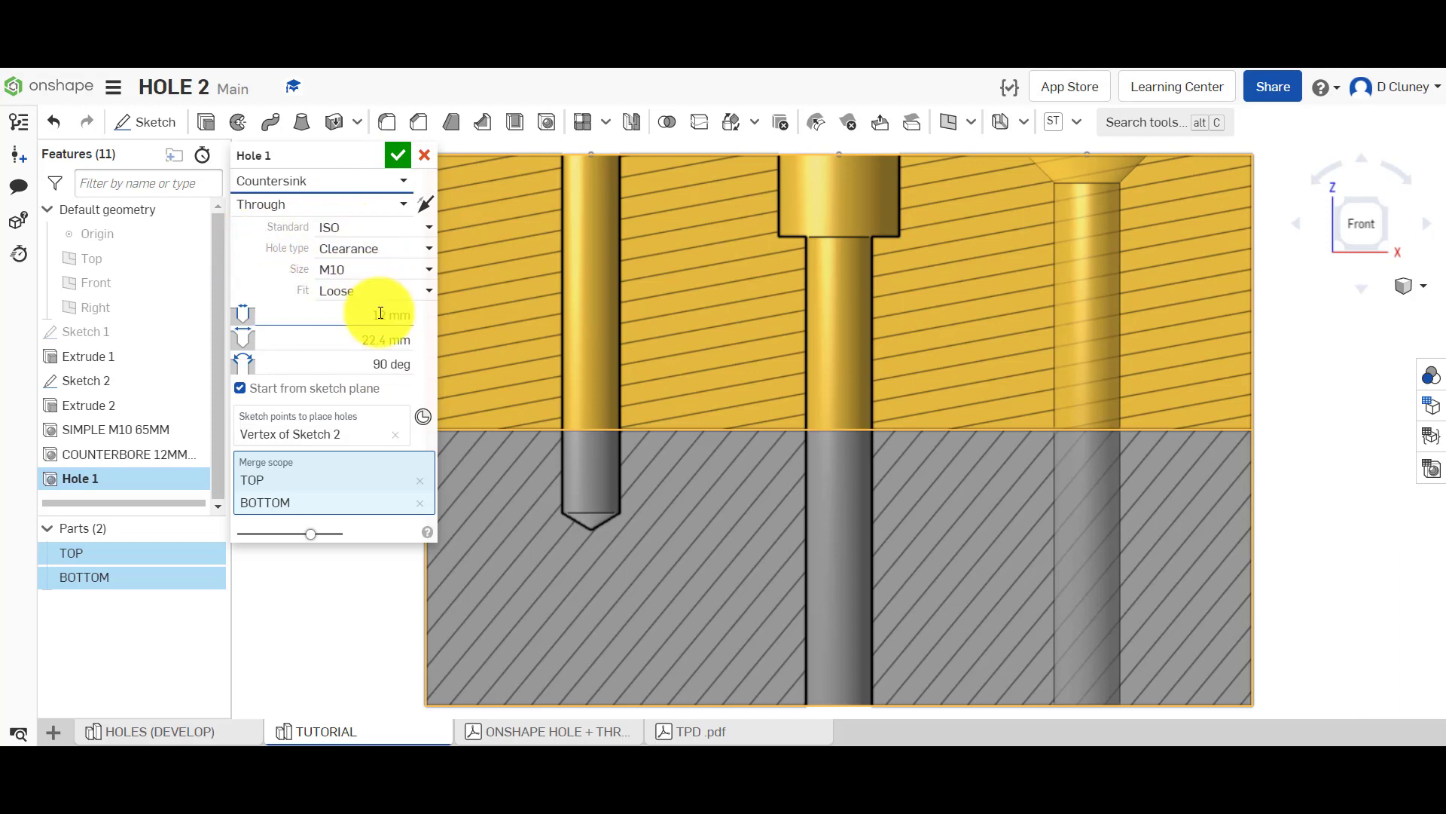
left_click(382, 340)
left_click(382, 340)
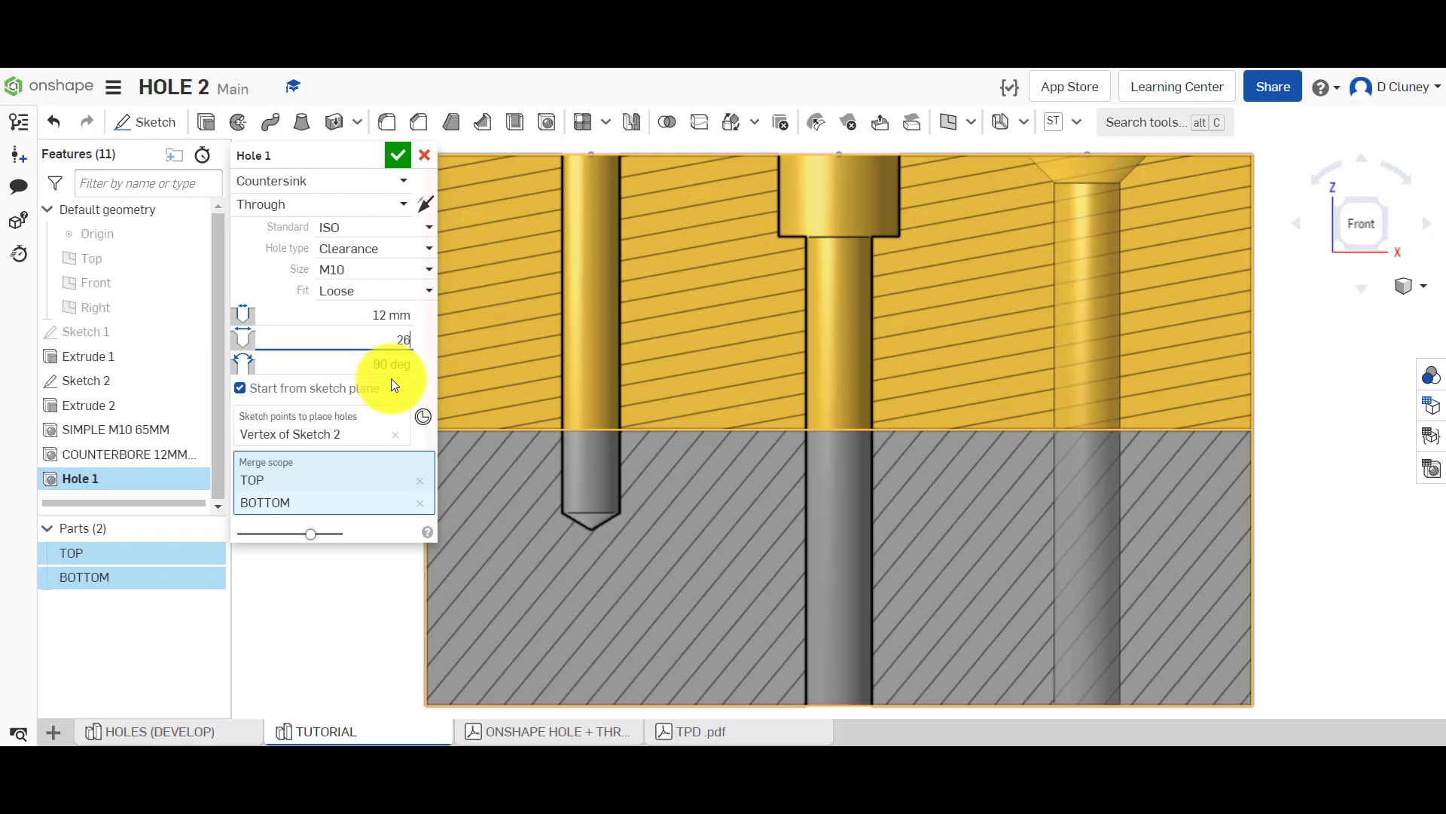
type("26")
key("Return")
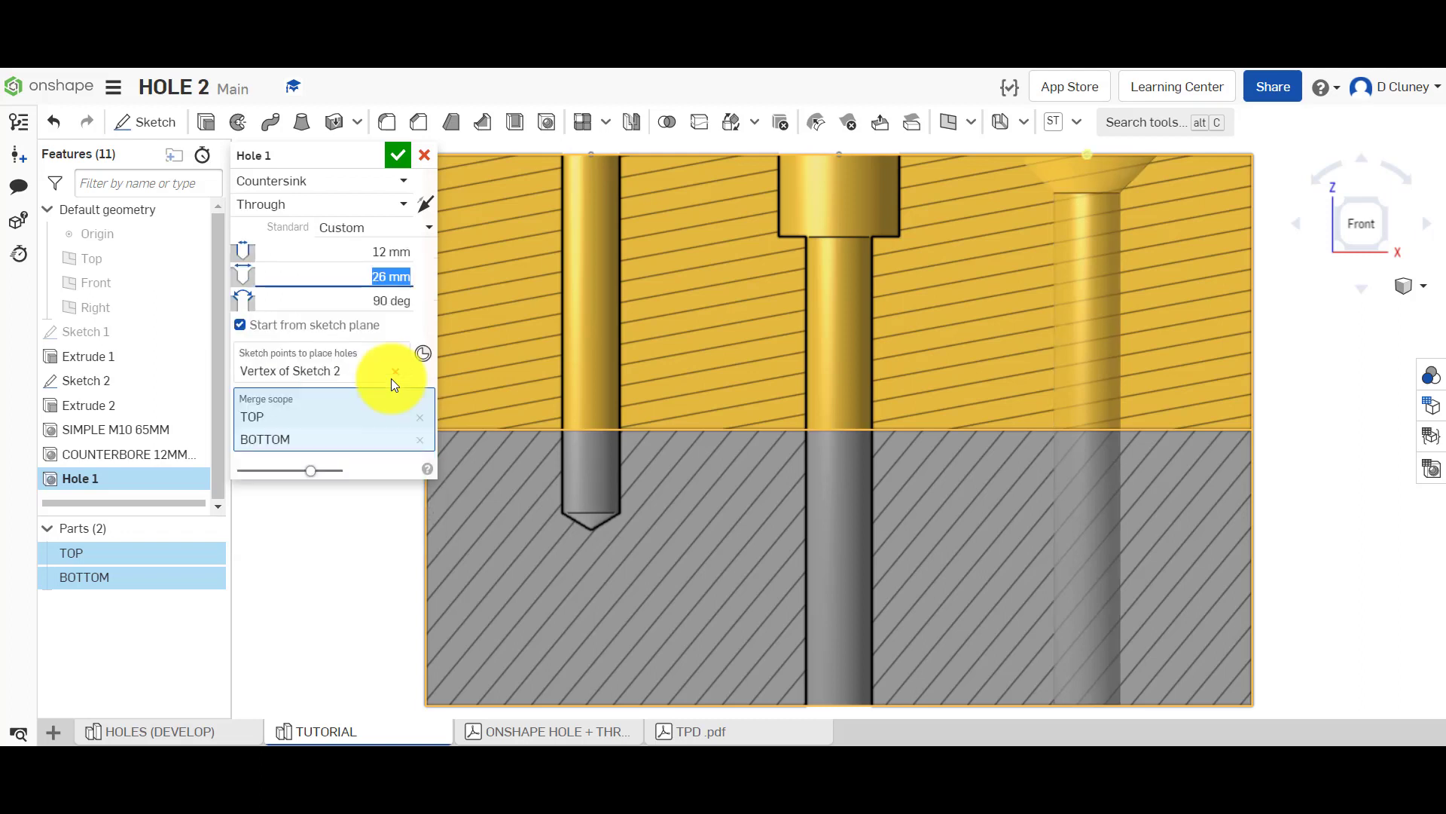
left_click(384, 278)
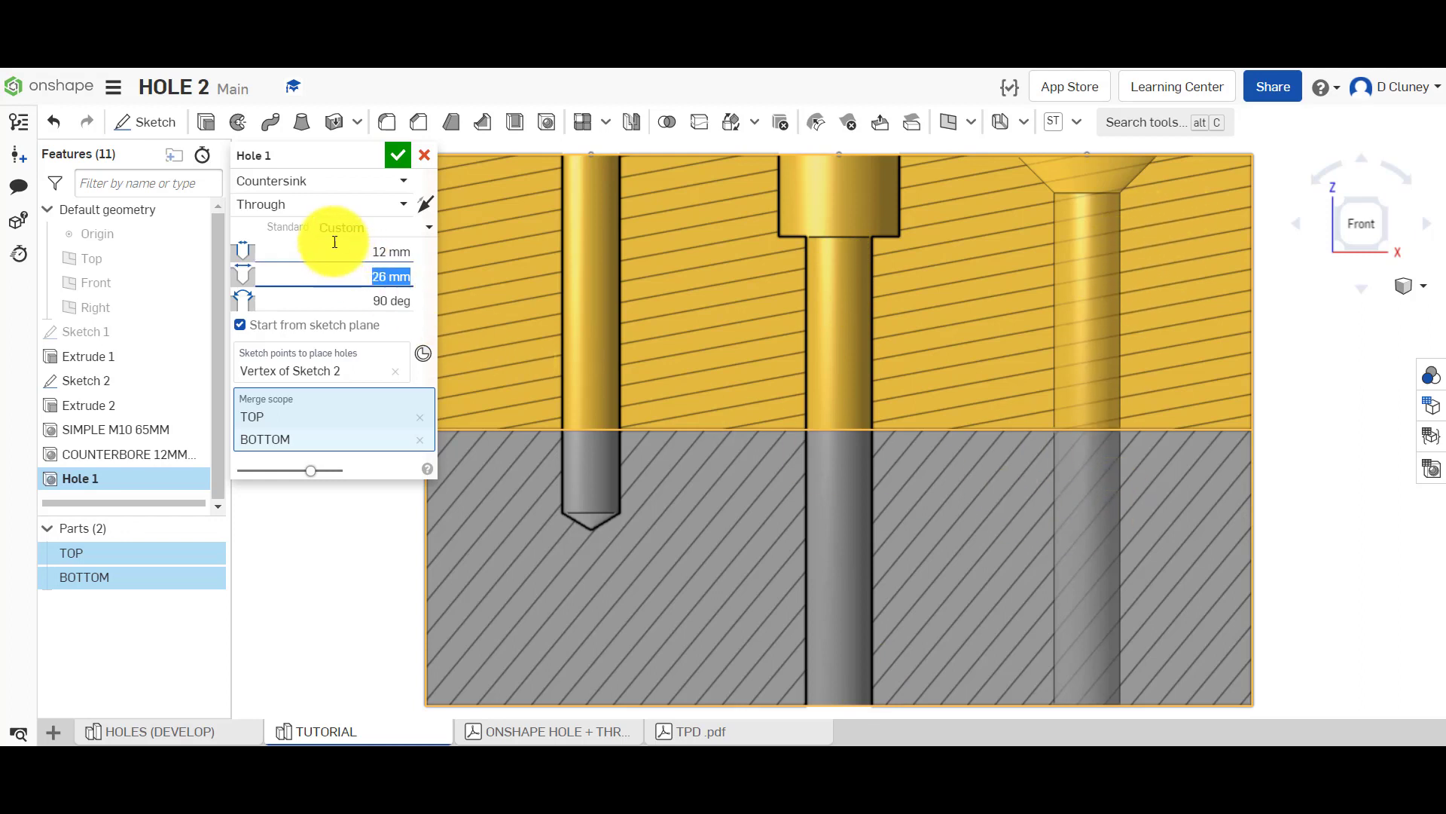
Step: Name the countersunk hole feature CLEARANCE 12MM and accept it
left_click(374, 155)
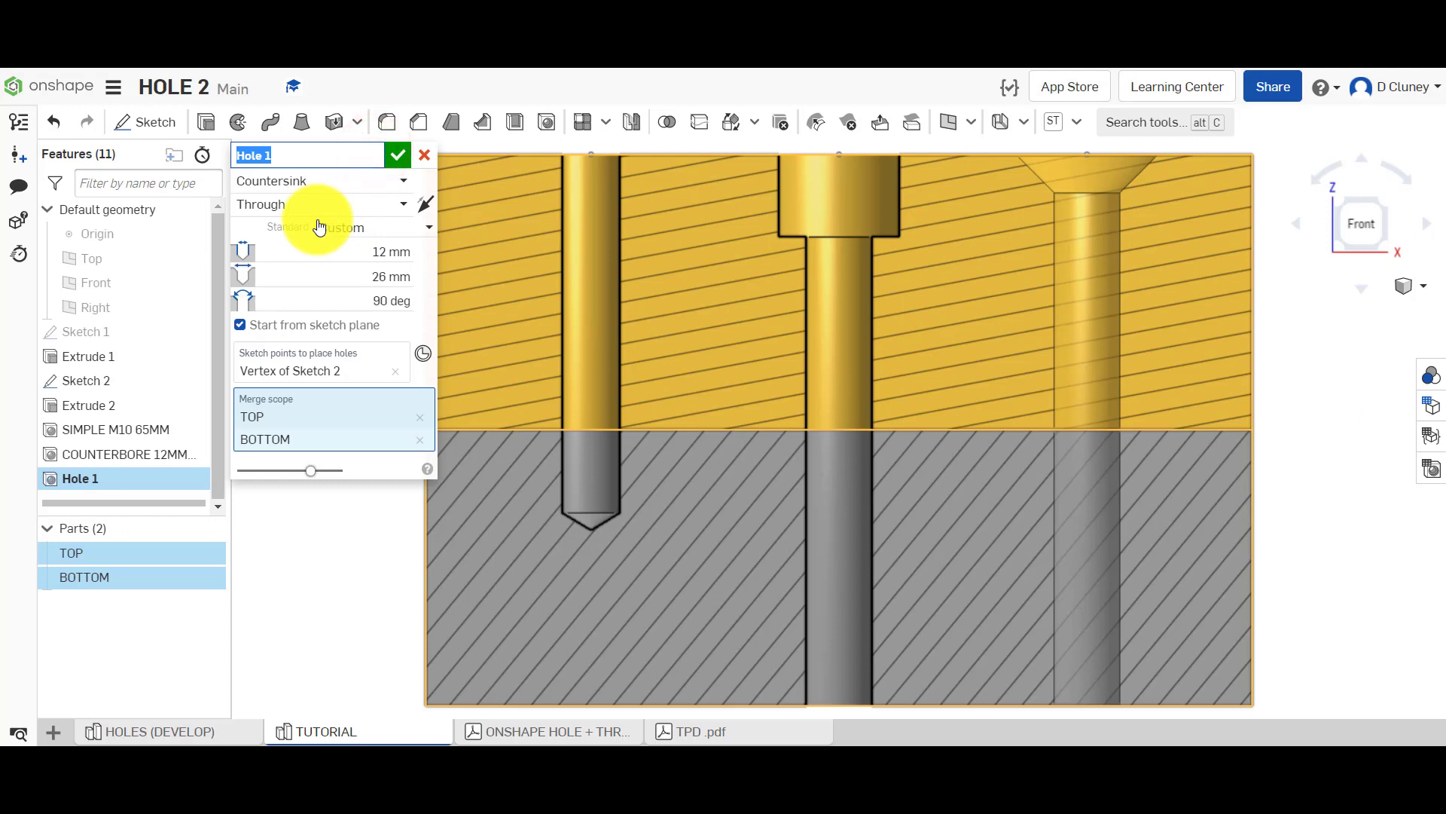
type("CLEARANCE 12MM")
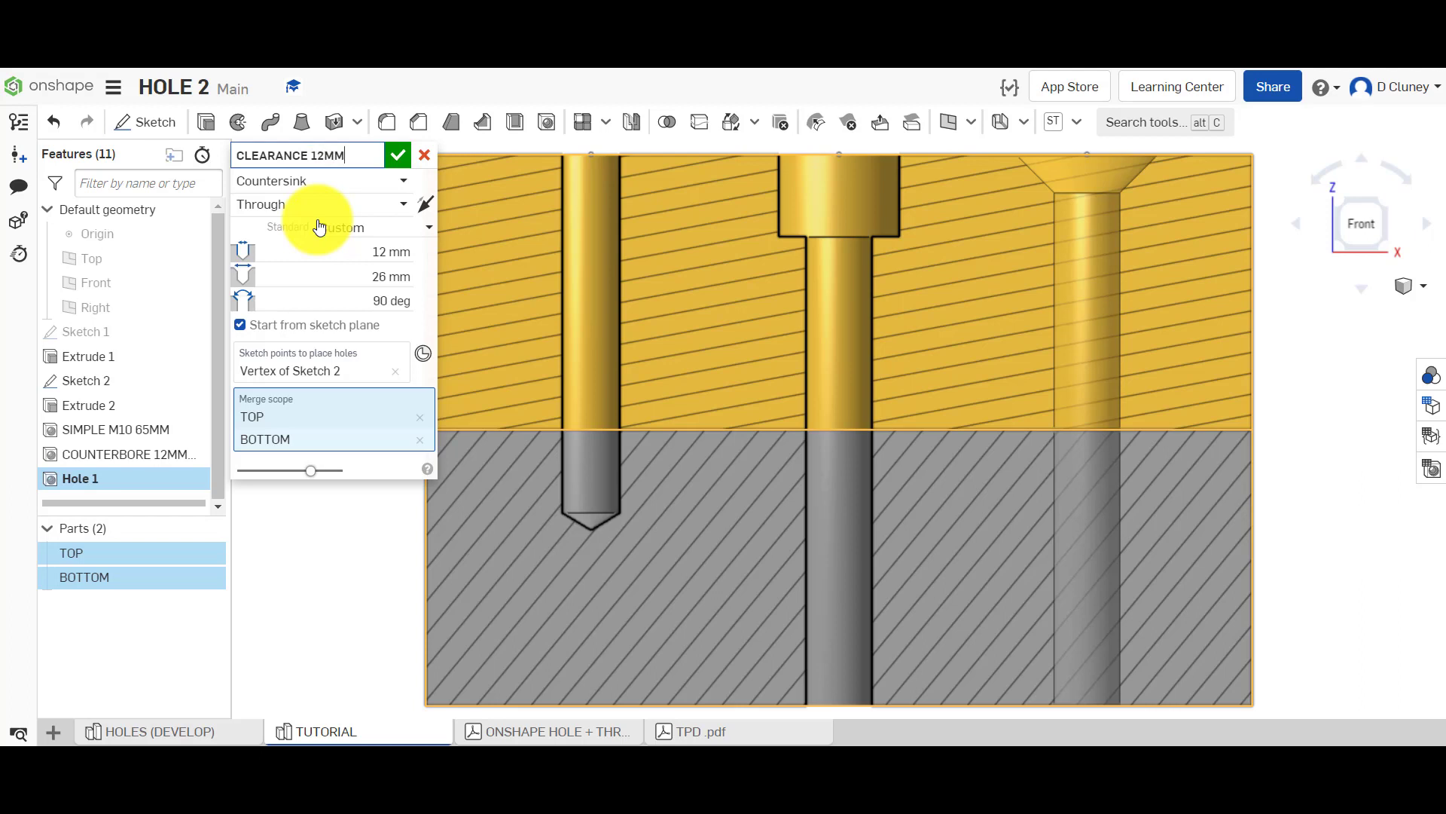
left_click(393, 154)
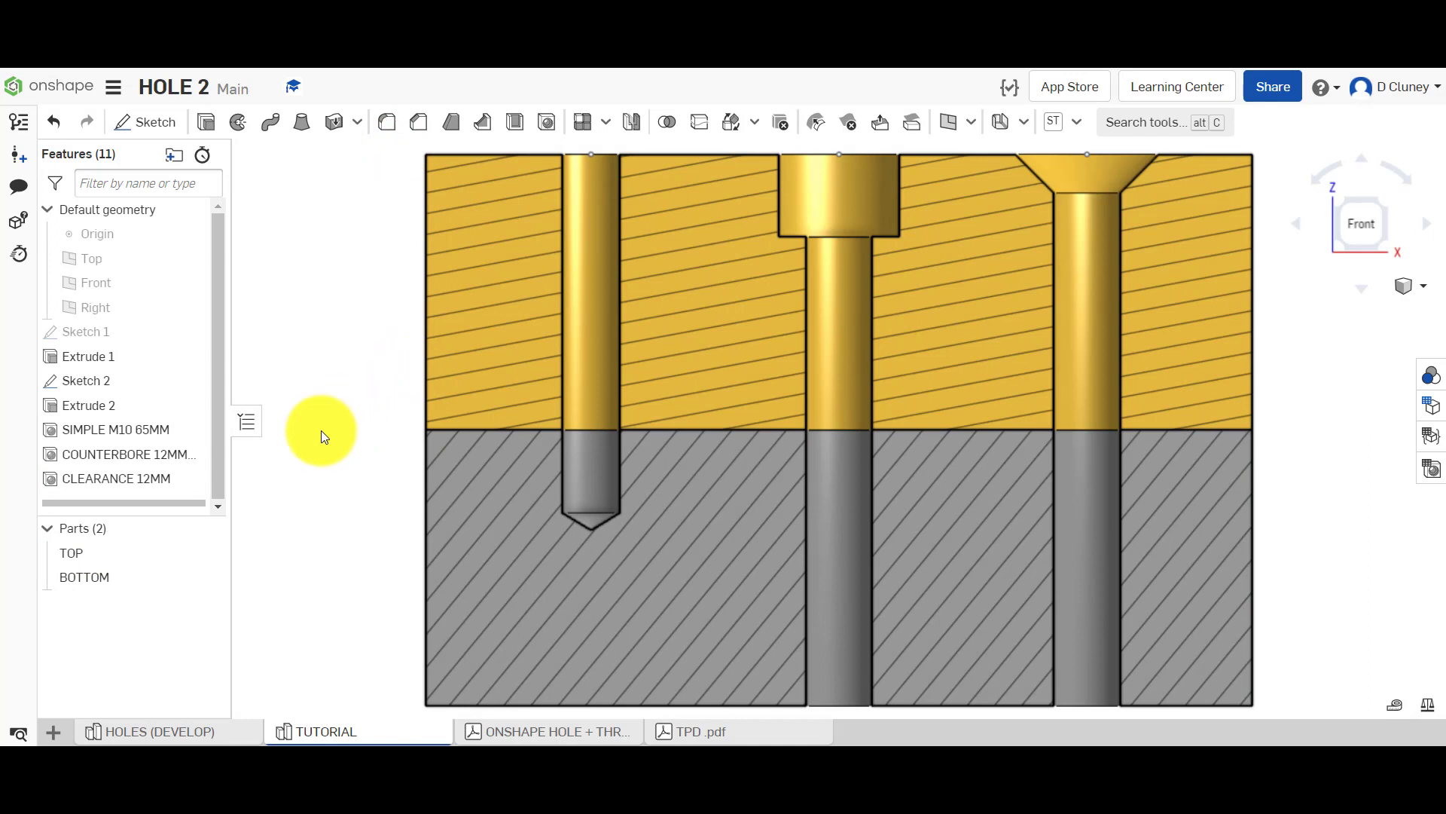
Step: Edit the SIMPLE M10 65MM hole, changing its termination to Blind in last and its style to Countersink
right_click(113, 431)
left_click(167, 467)
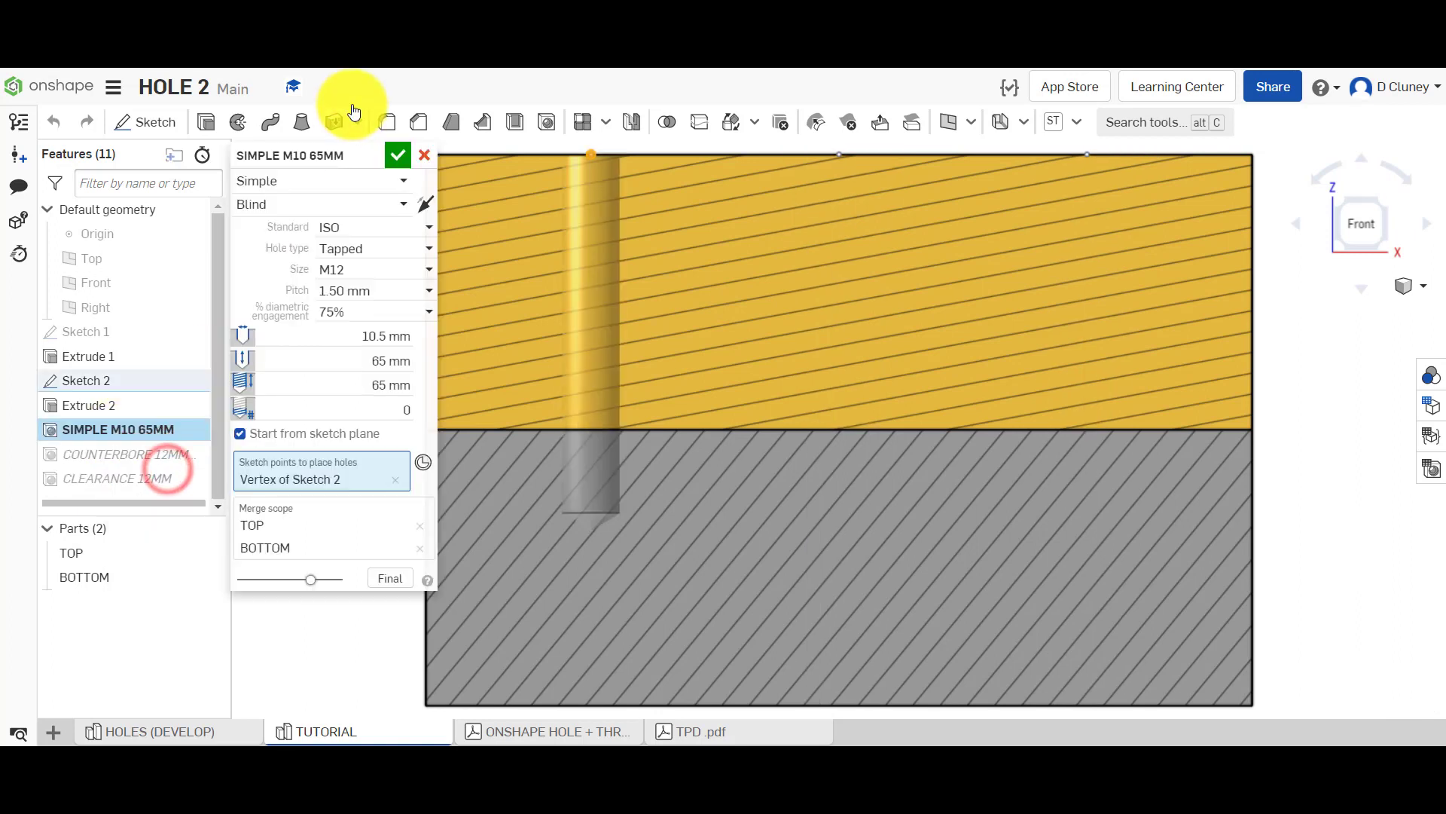
left_click(331, 203)
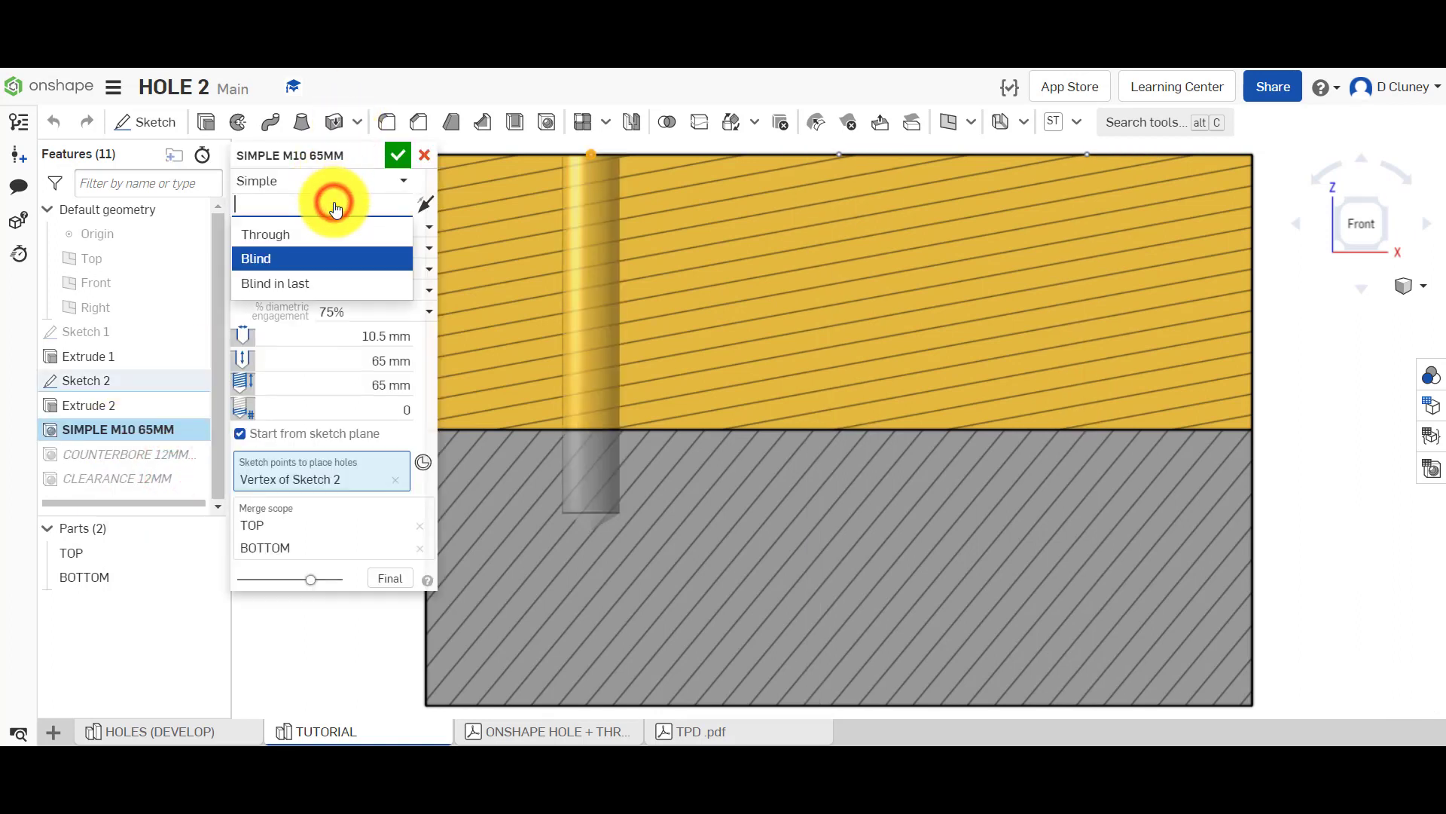
left_click(308, 283)
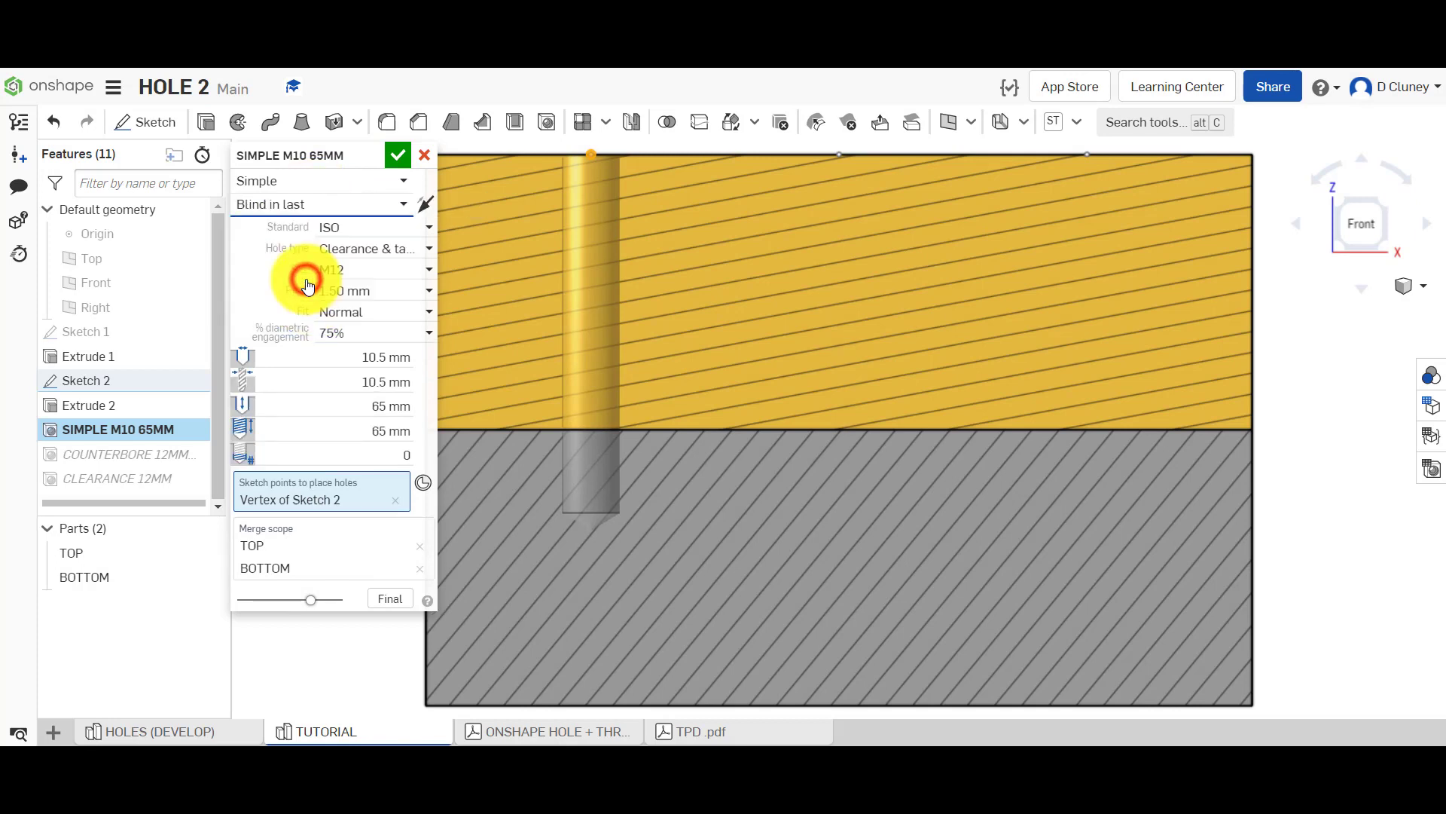
left_click(310, 180)
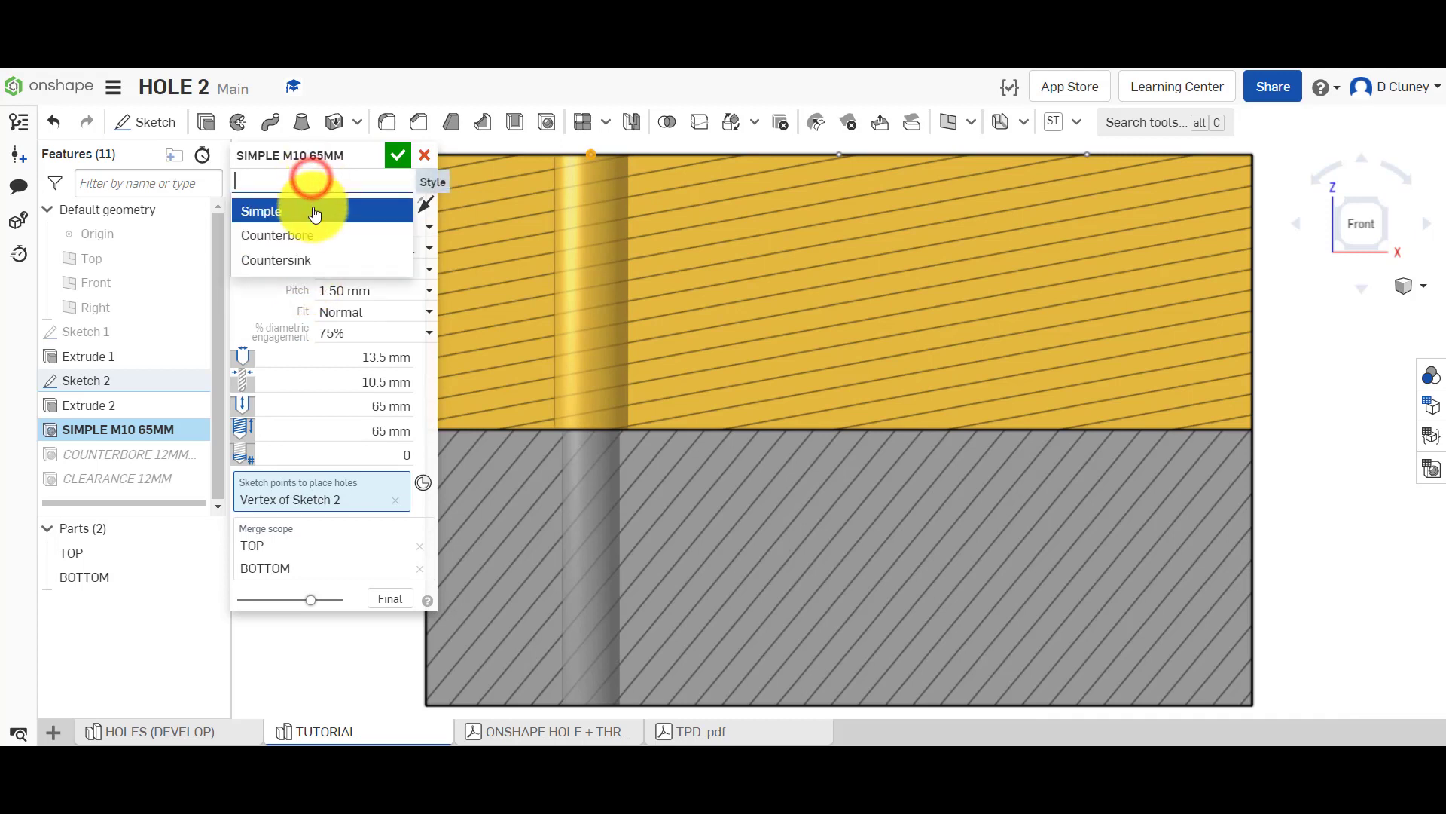
left_click(312, 259)
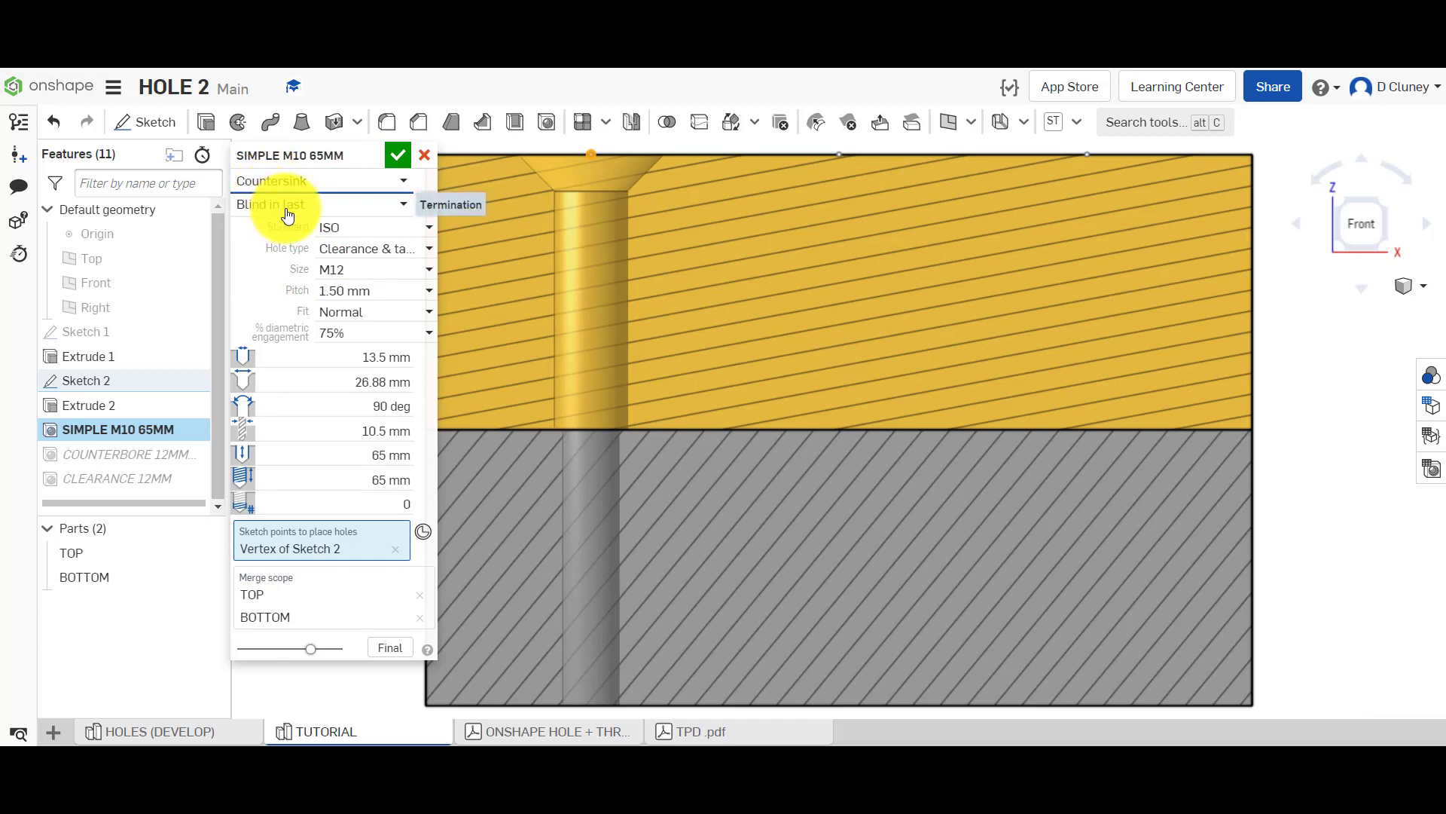
Step: Configure the edited hole as ISO Clearance & tapped, size M10, pitch 1.25 mm, with a Loose fit
left_click(360, 230)
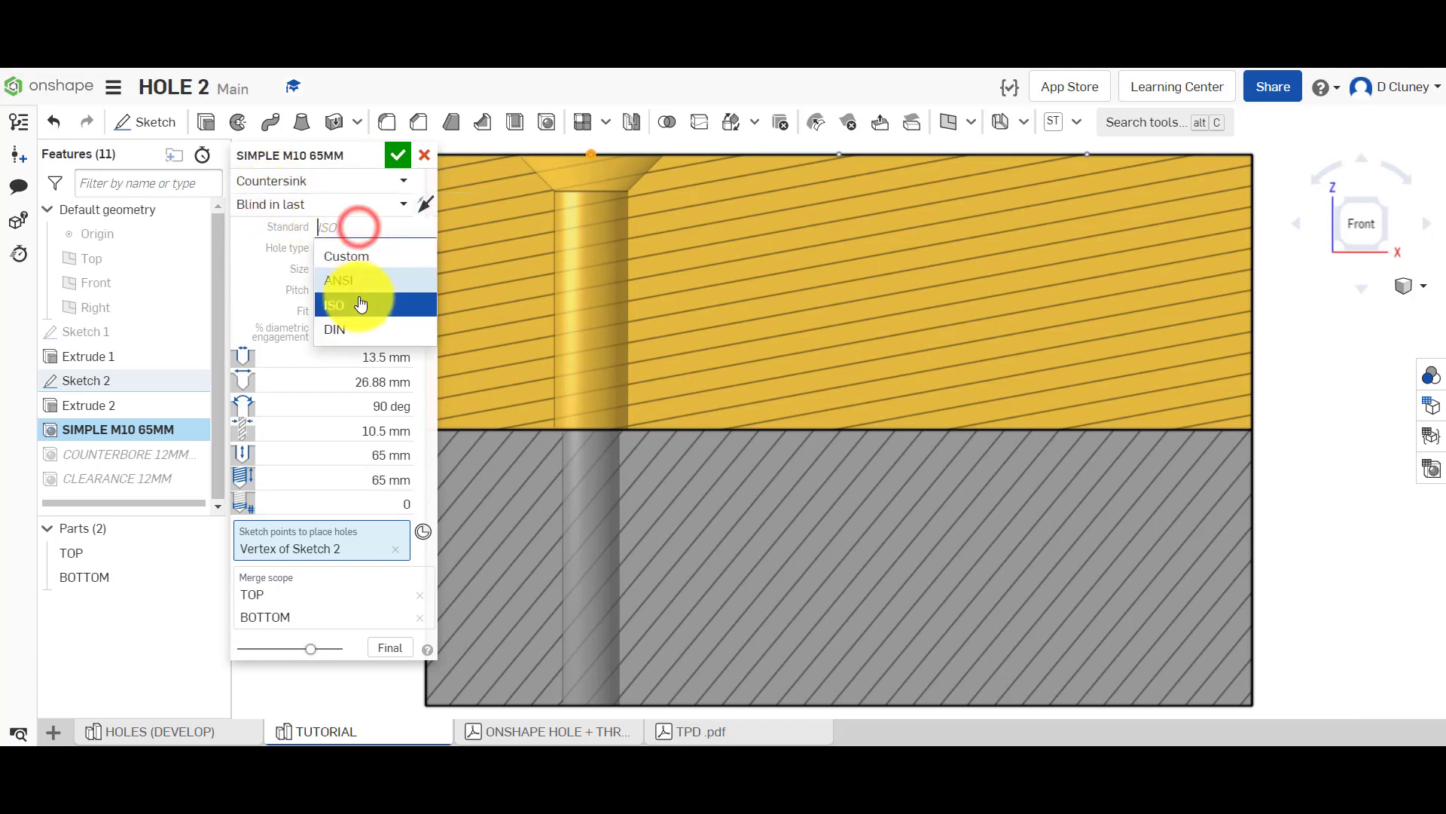
left_click(355, 295)
left_click(357, 250)
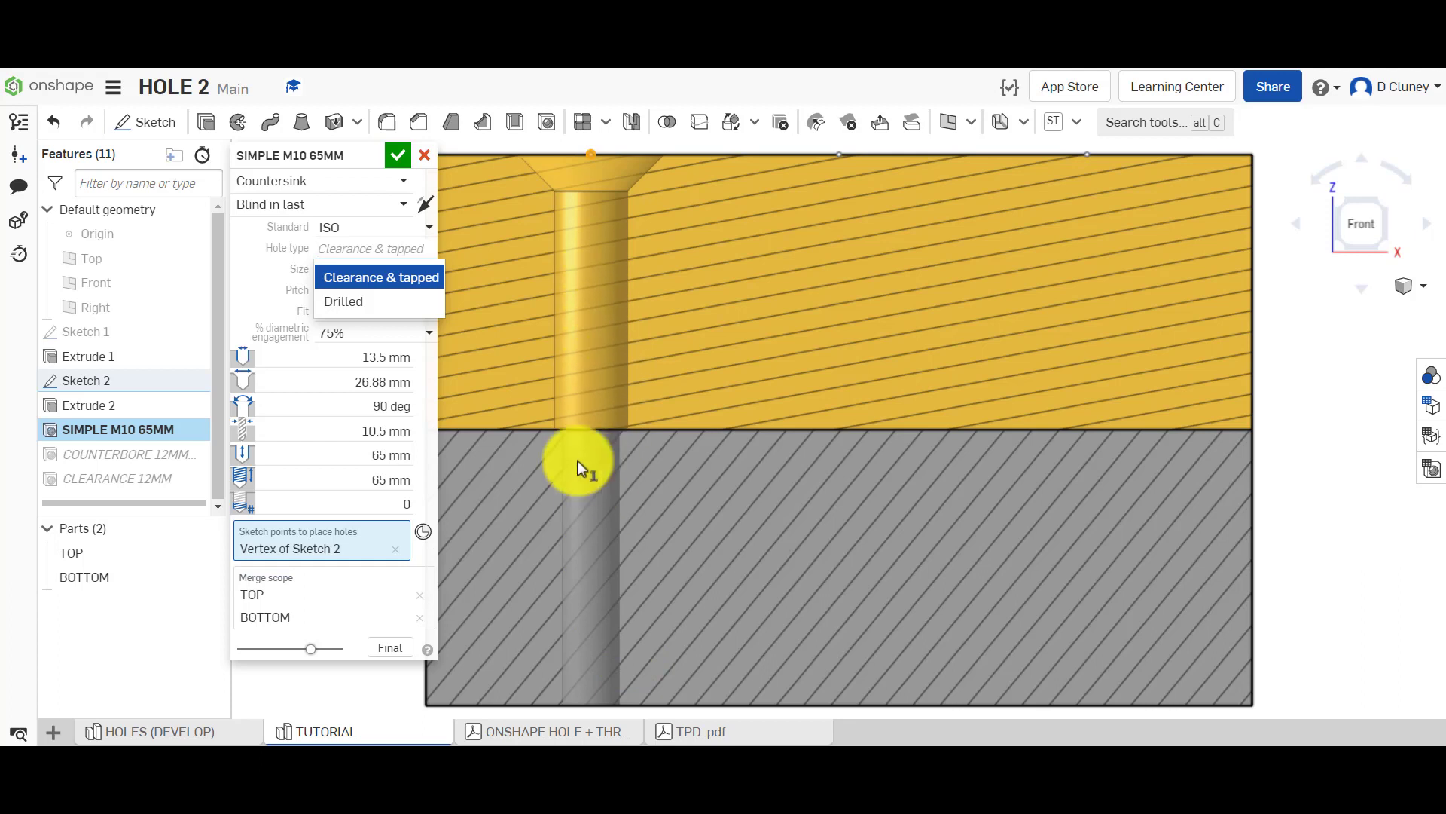
left_click(405, 278)
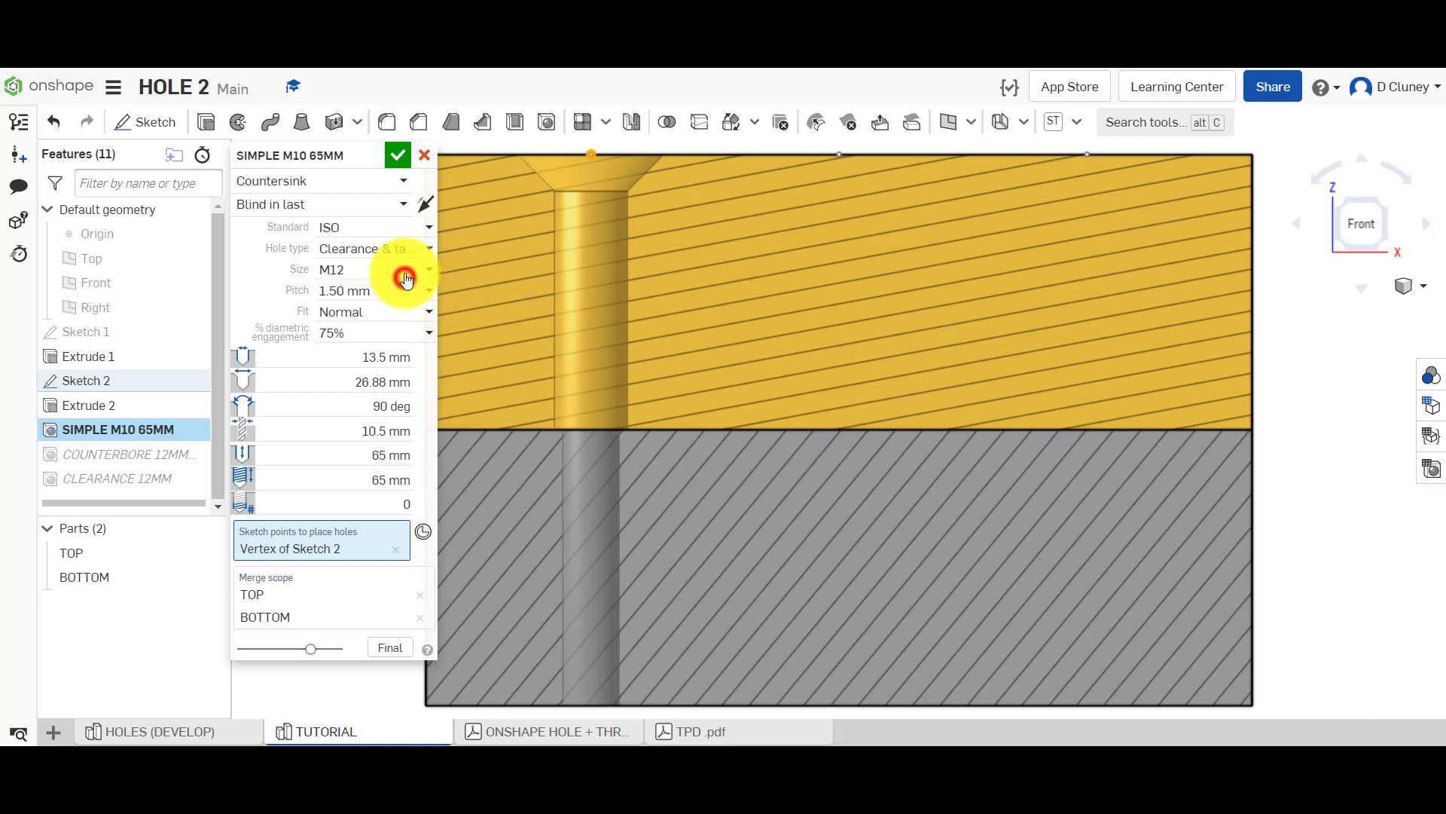
left_click(364, 268)
left_click(368, 431)
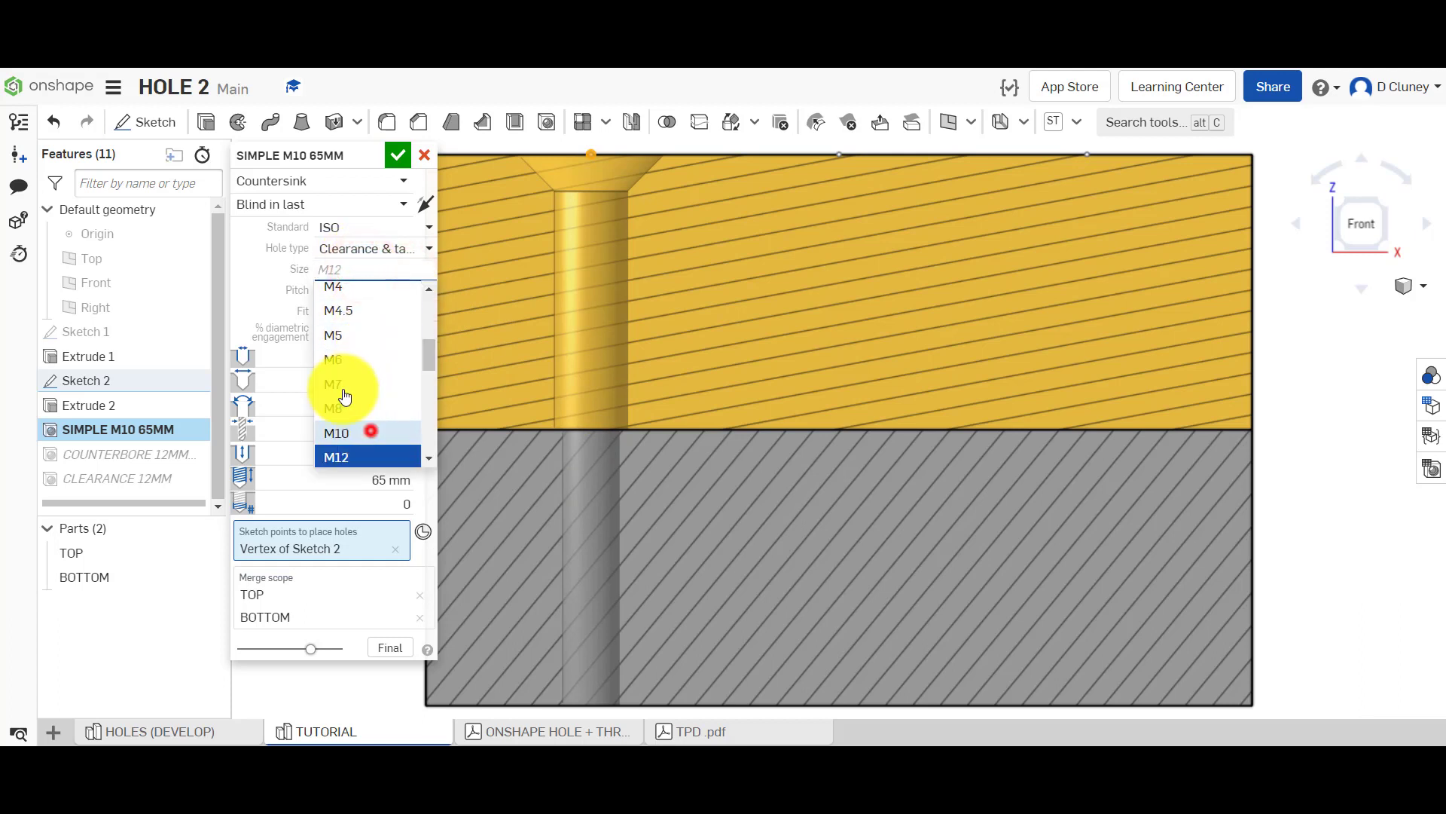
left_click(369, 294)
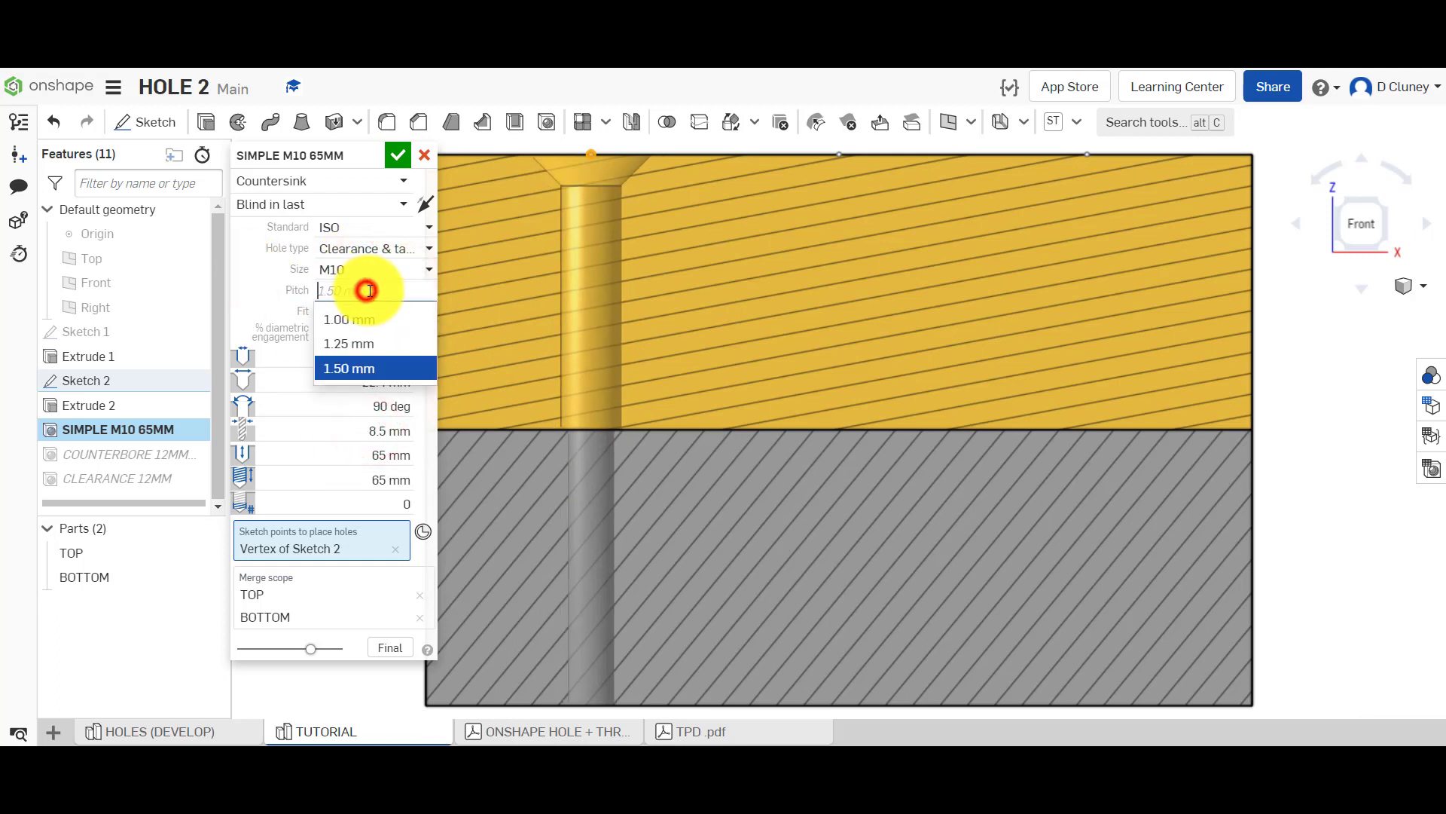
left_click(372, 341)
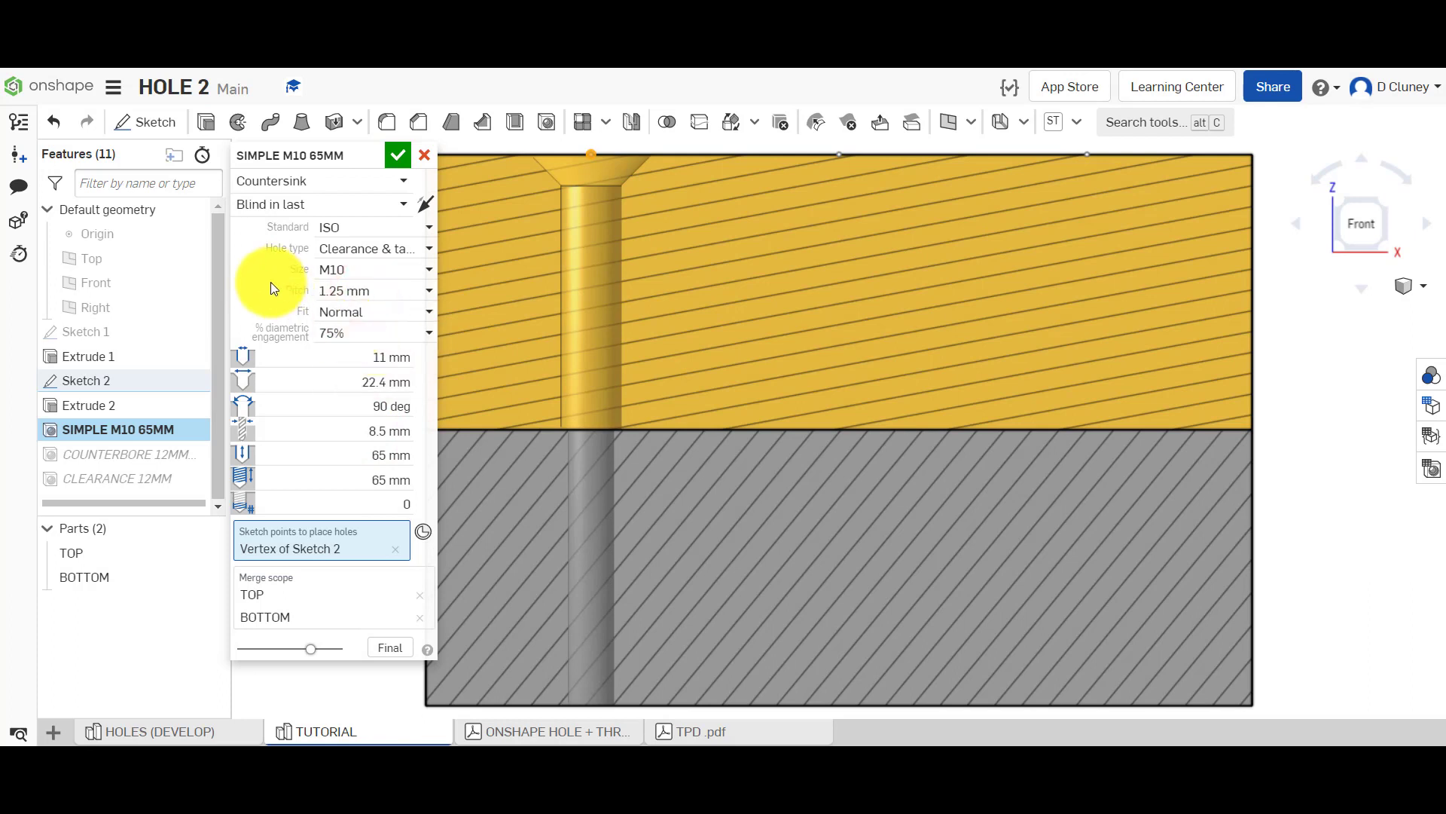
left_click(354, 314)
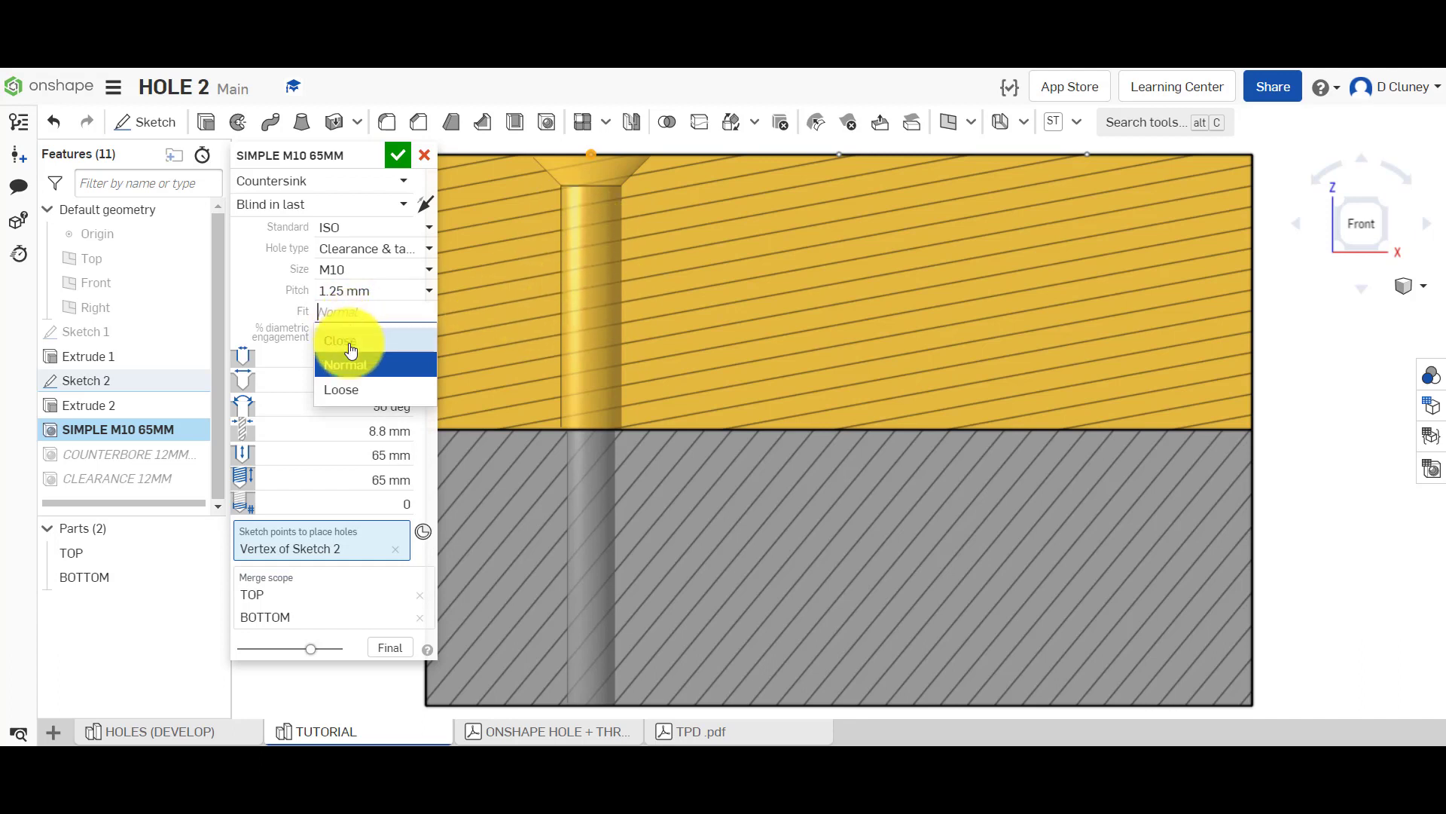
left_click(370, 390)
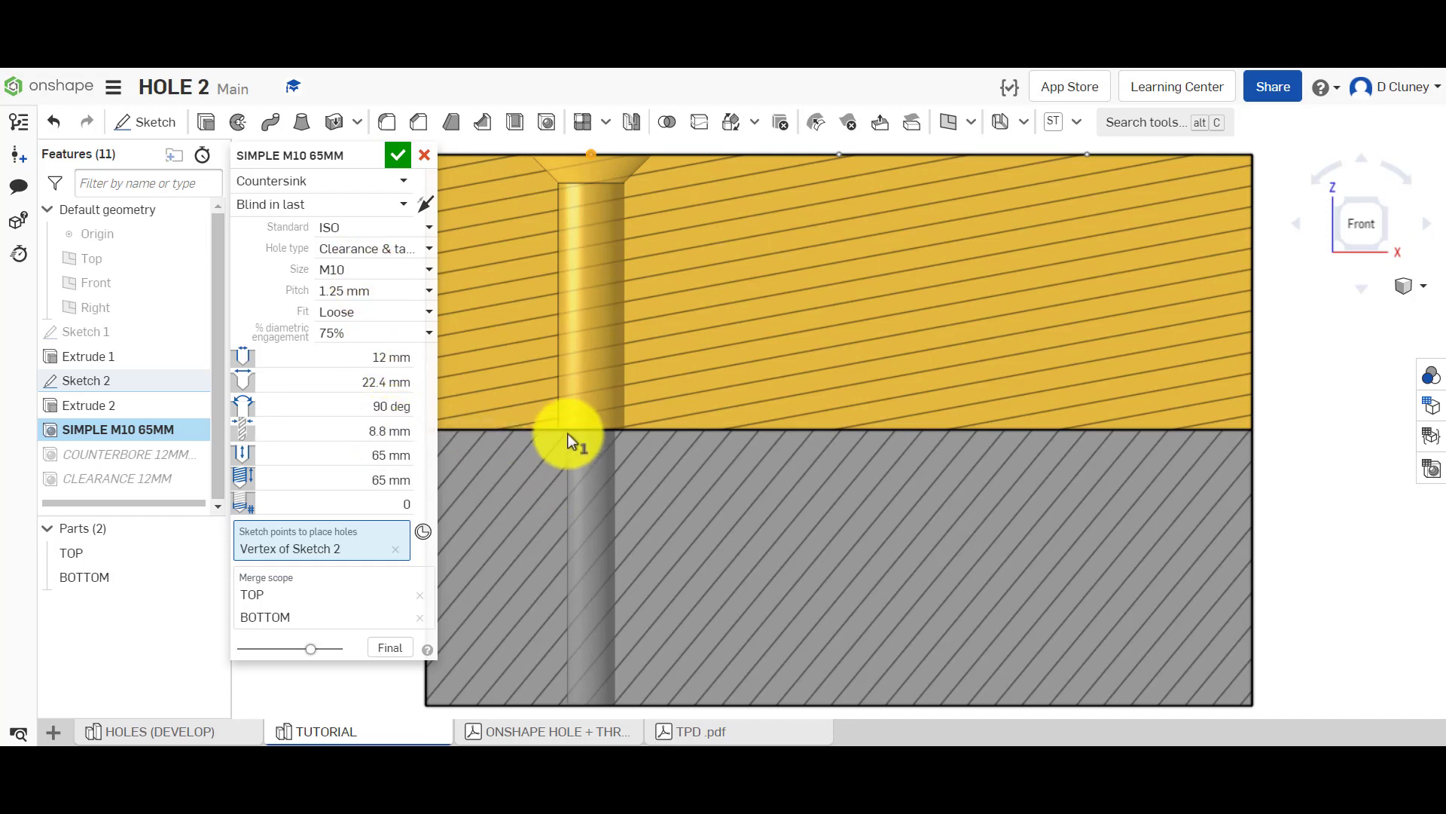
Step: Try a blind depth of 55 mm for the hole's tapped section in the BOTTOM part
left_click(391, 455)
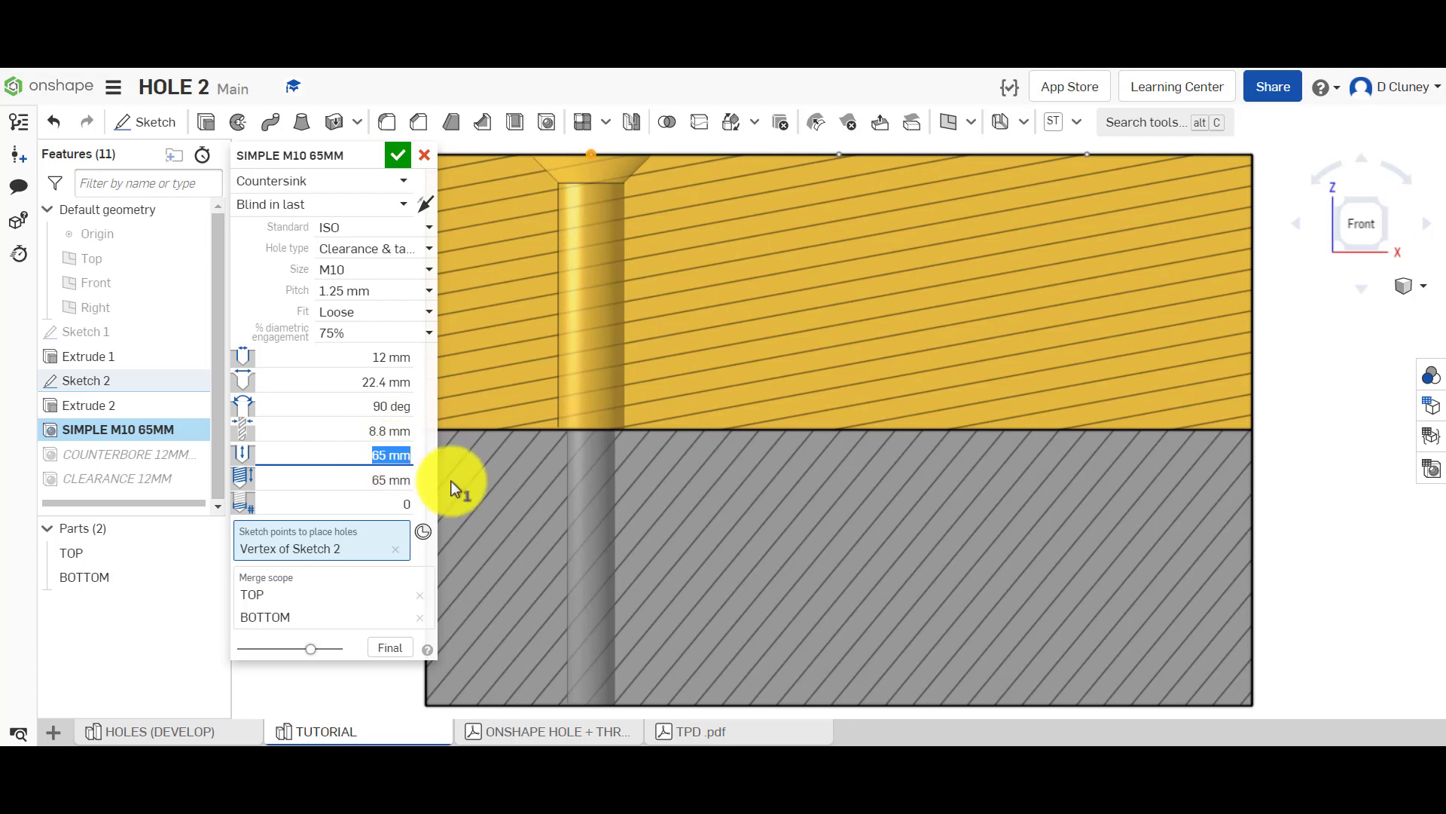
type("55")
key("Return")
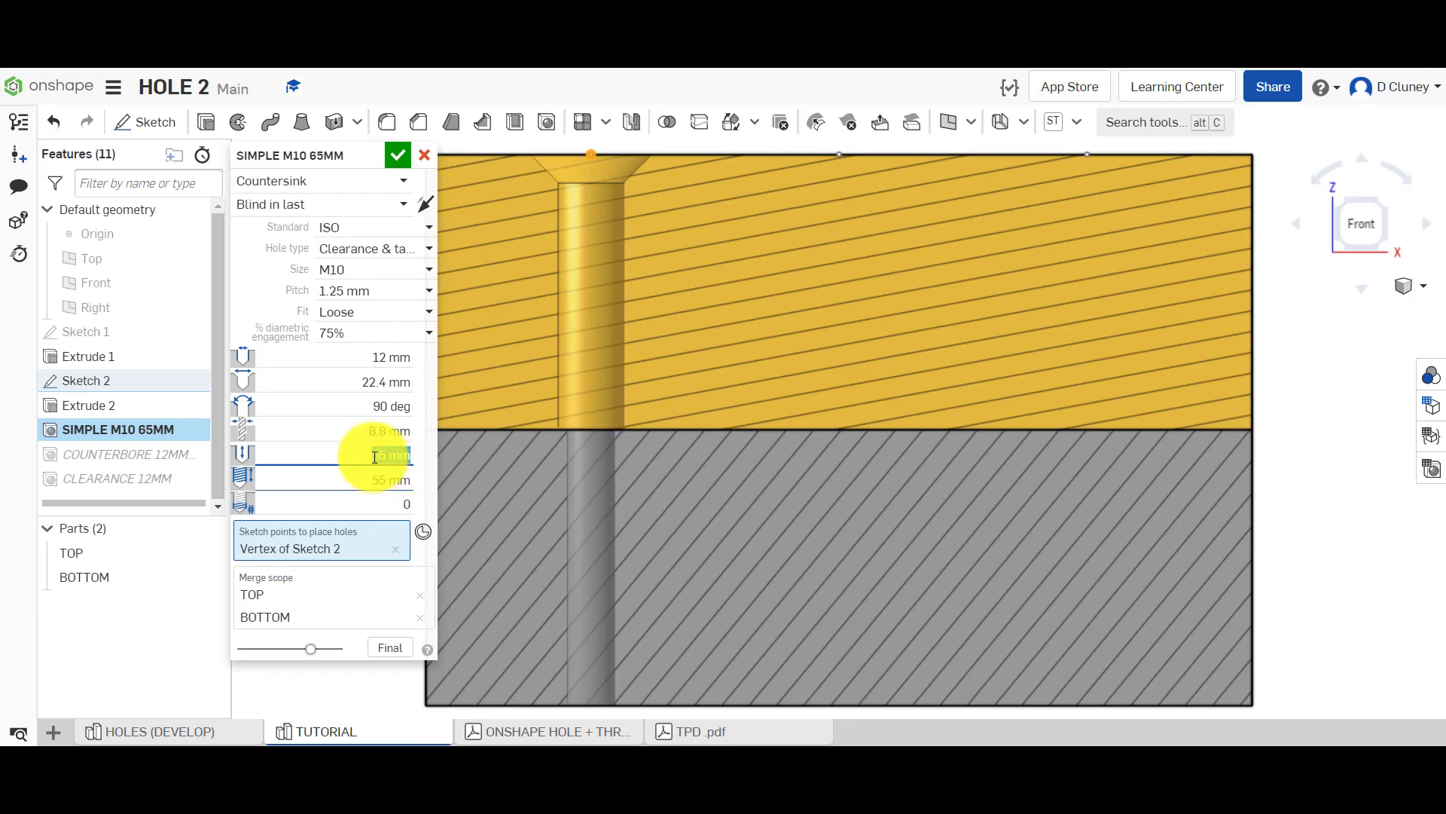
Step: Set the blind depth in the BOTTOM part to 25 mm and the tap clearance to 2
left_click(400, 452)
type("25")
key("Return")
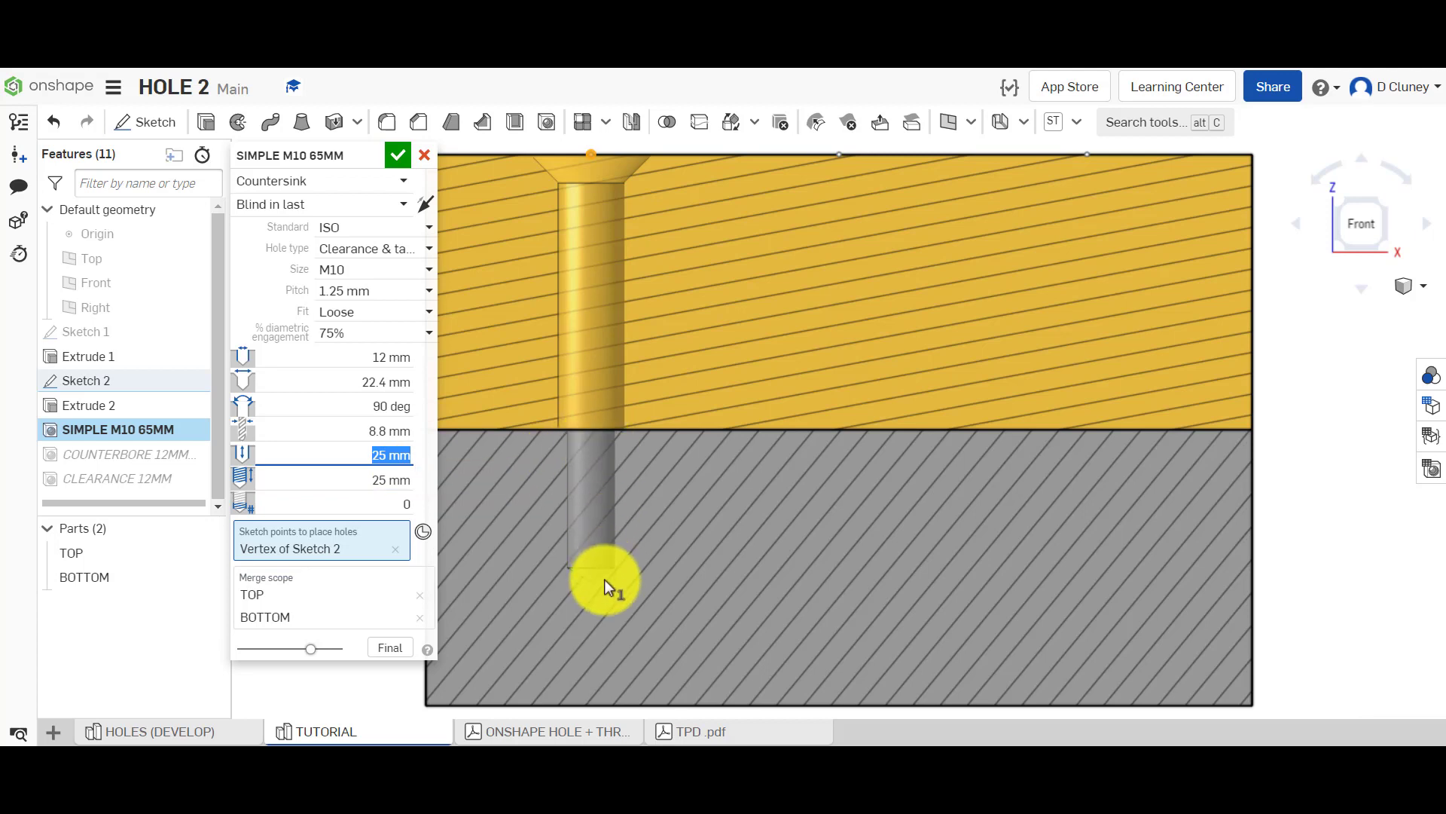
left_click(399, 501)
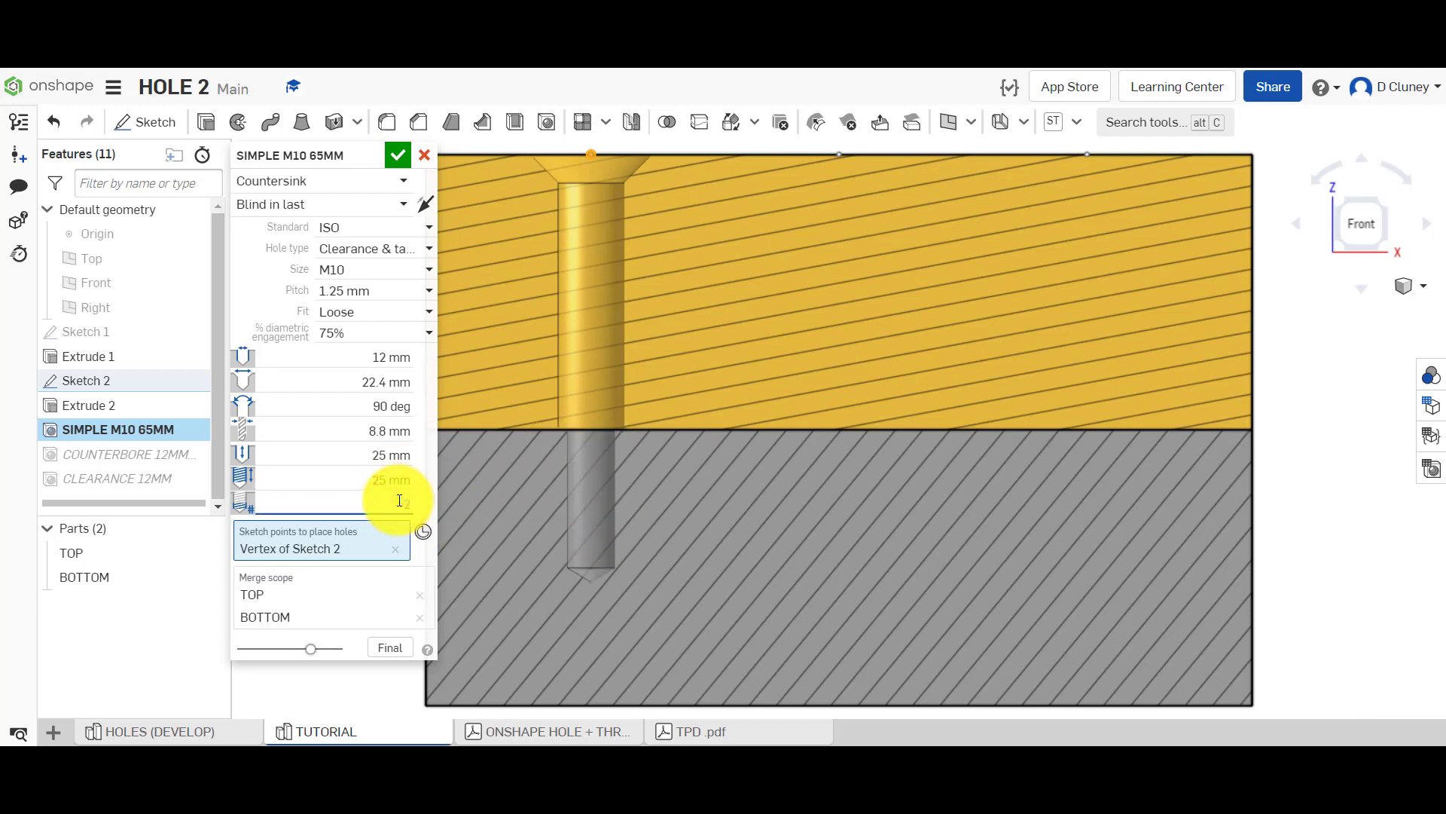
left_click(392, 682)
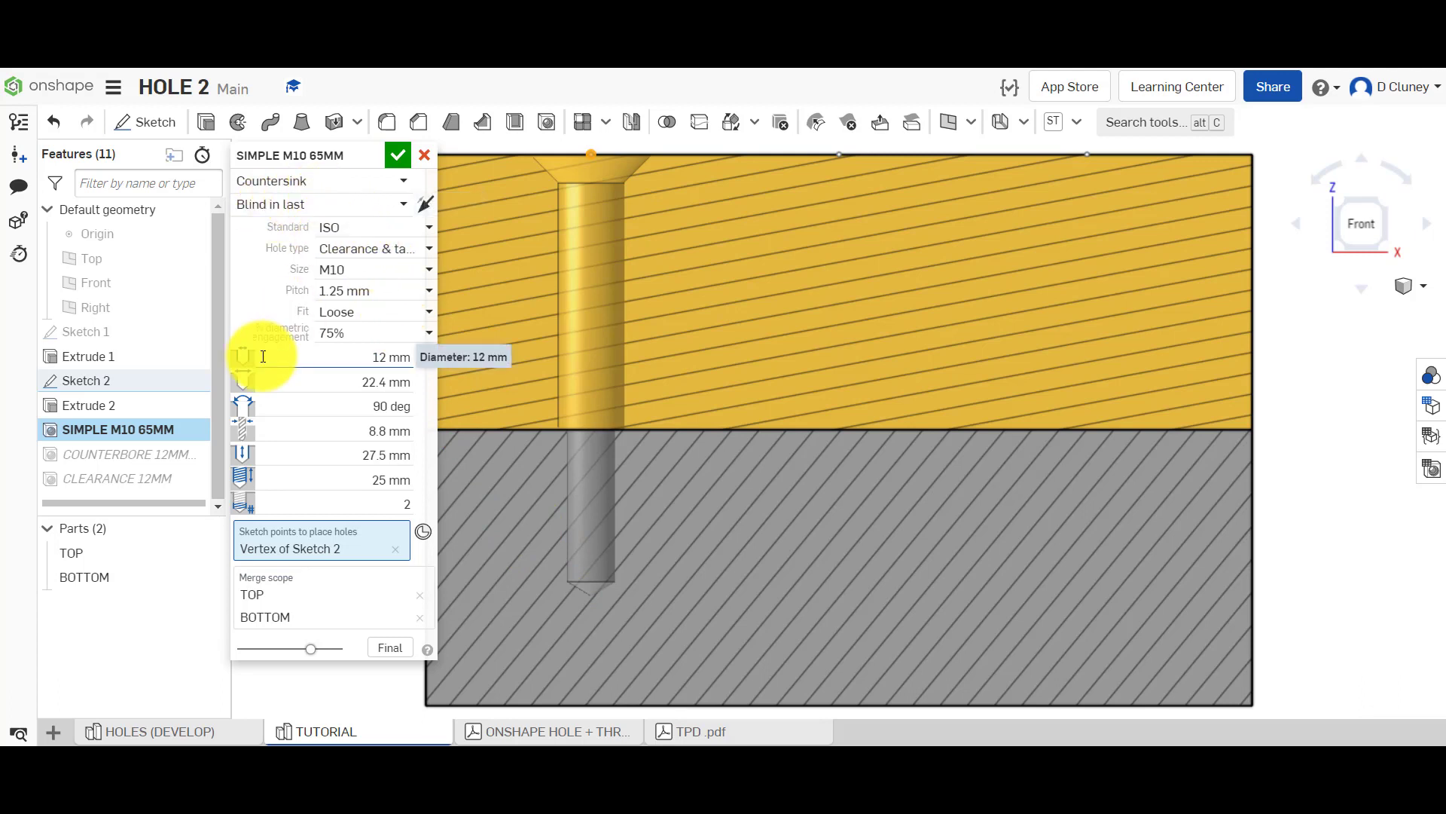
Step: Try the Drilled hole type with drill size 12 for the countersunk Blind in last hole
left_click(395, 249)
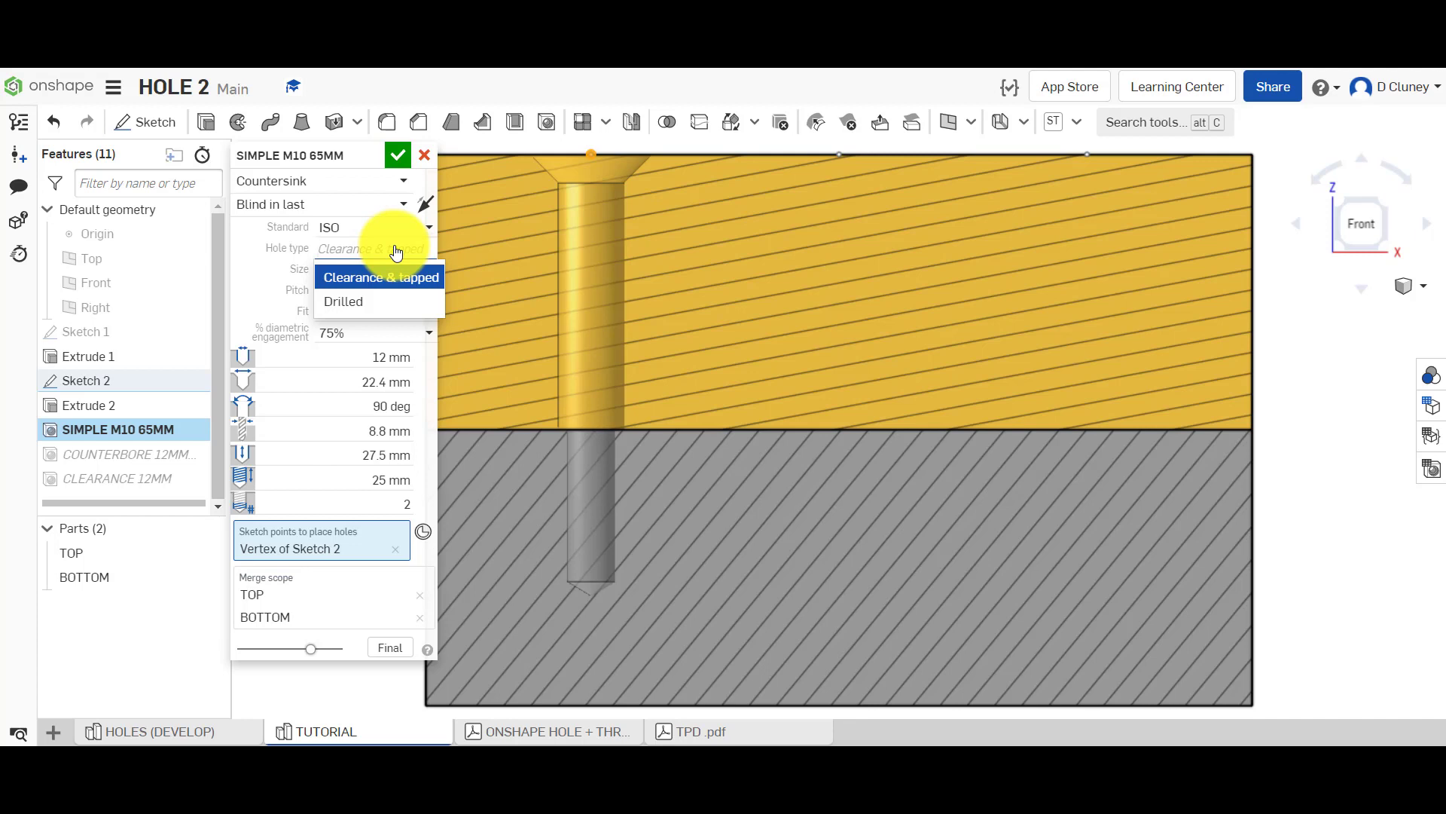
left_click(390, 298)
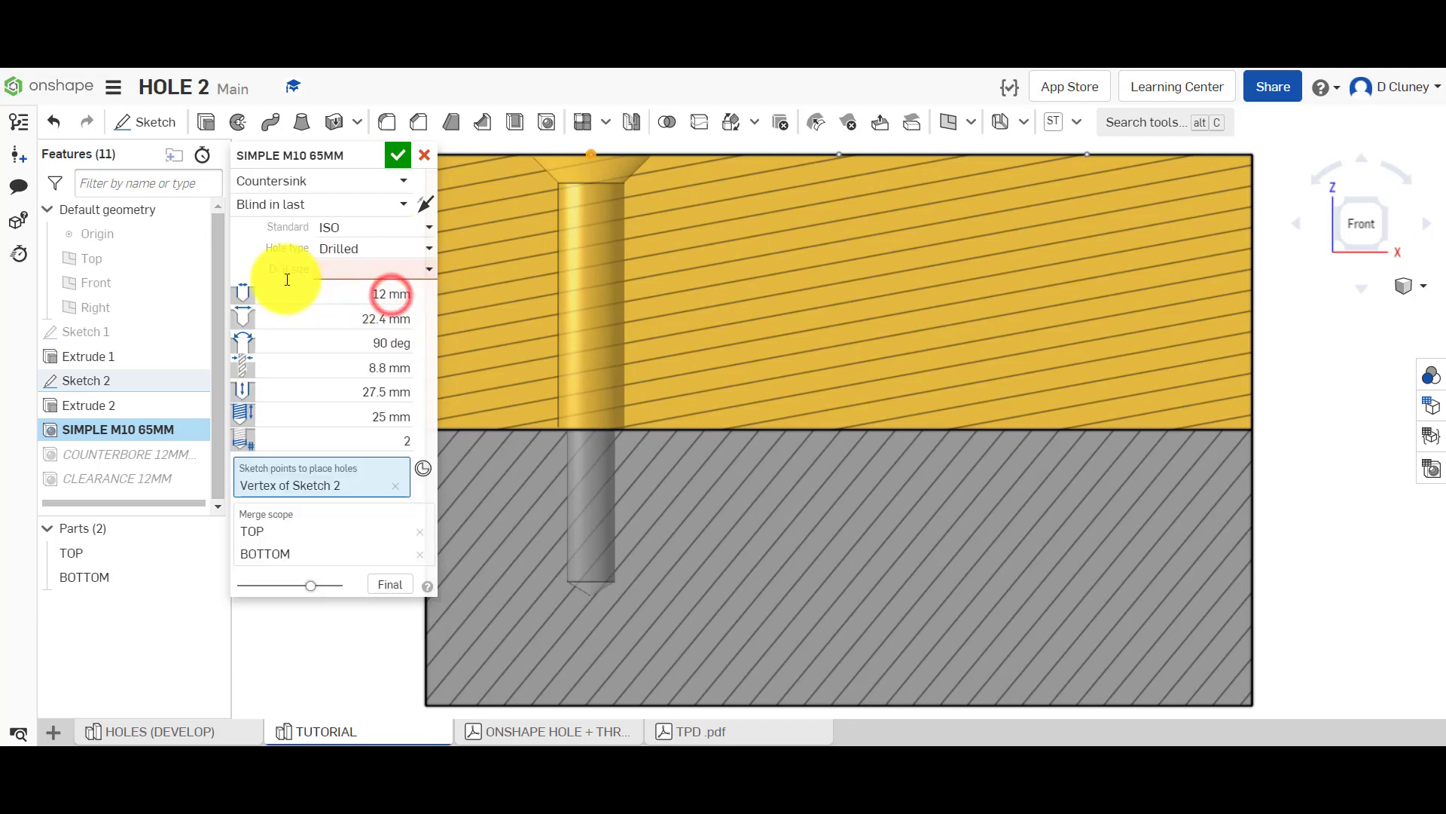
left_click(364, 271)
type("12")
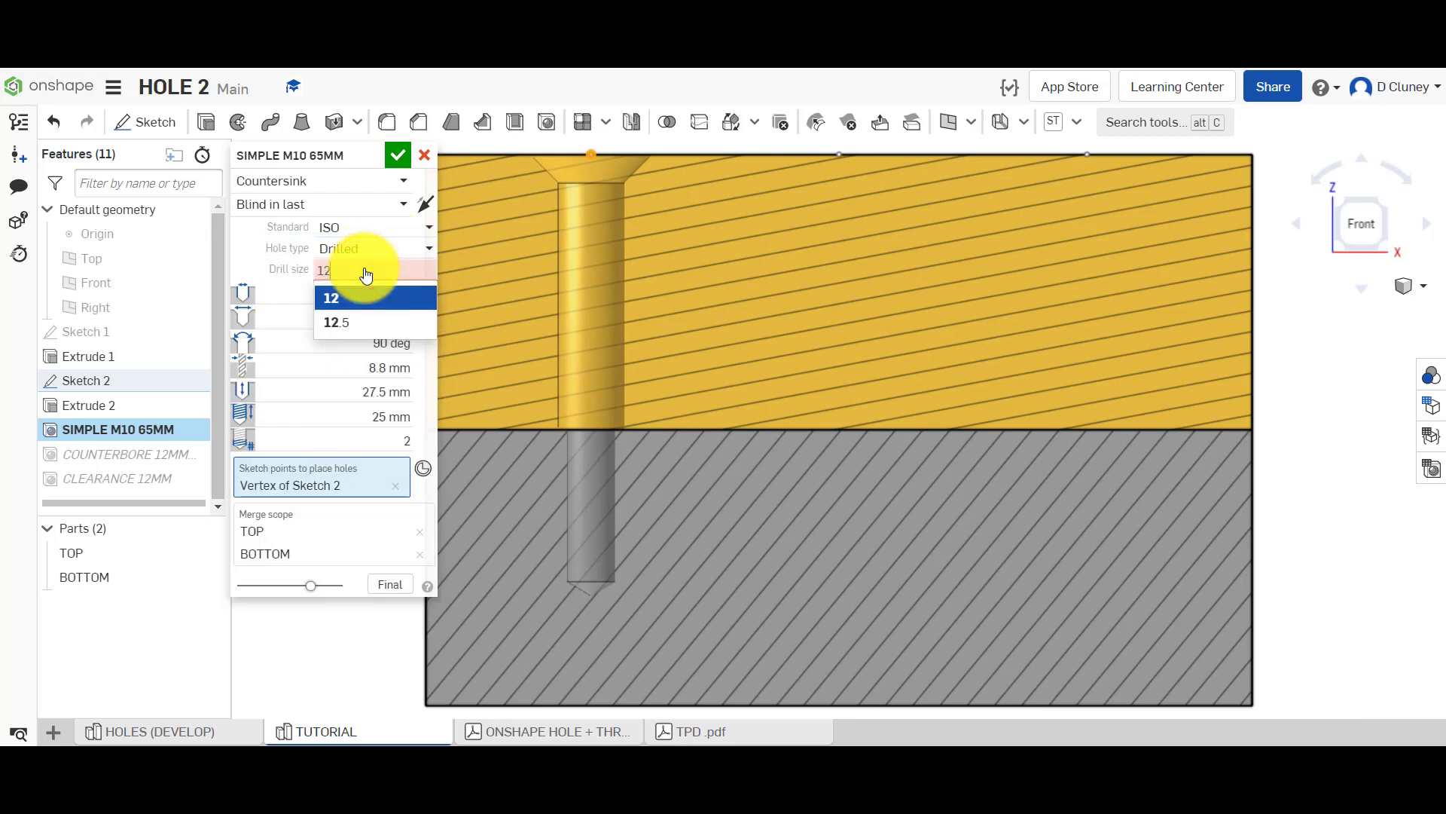
key("Return")
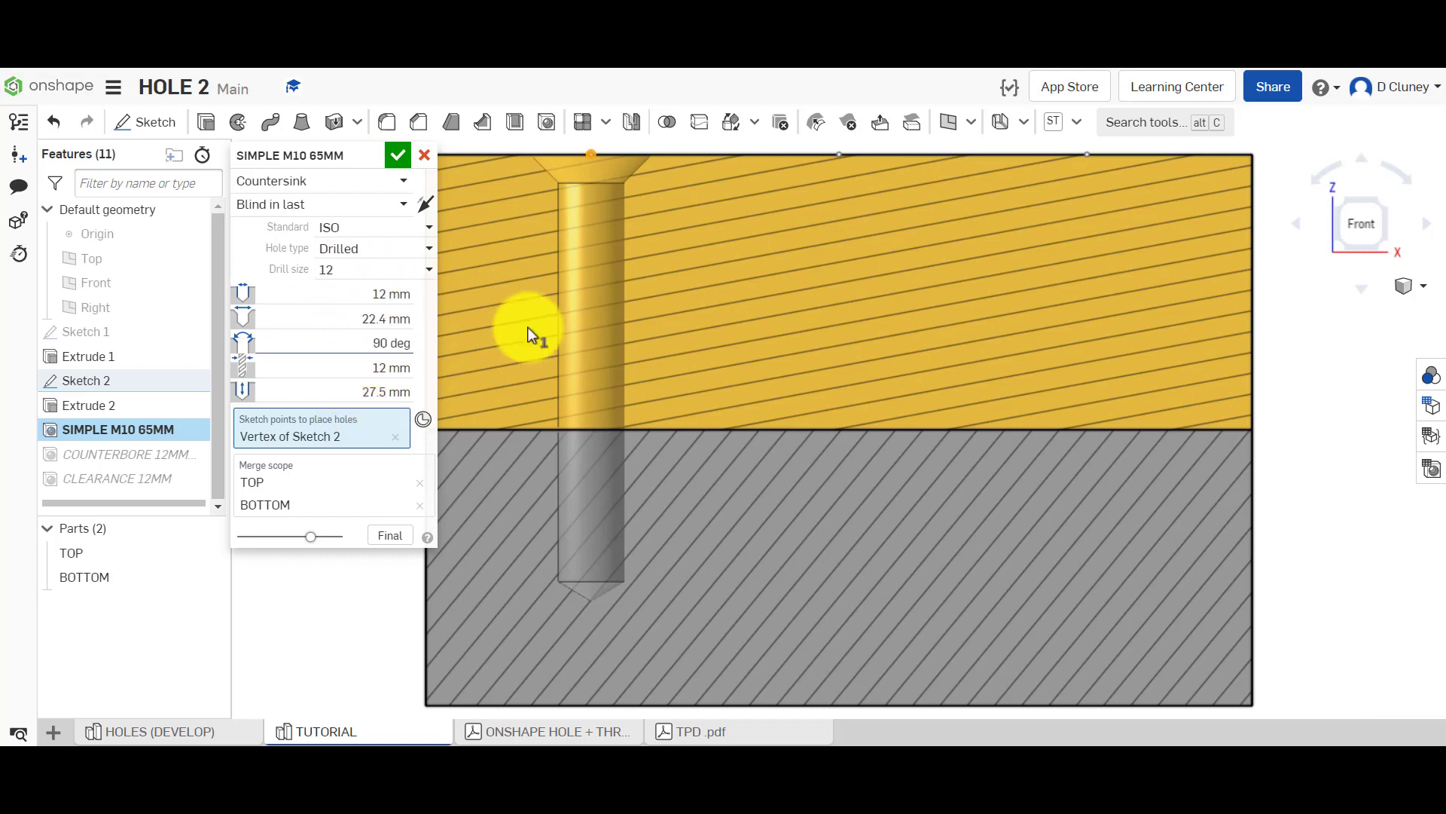
Step: Set the countersunk hole's type to Clearance & tapped with size M12 and accept the feature edit
left_click(370, 248)
left_click(376, 278)
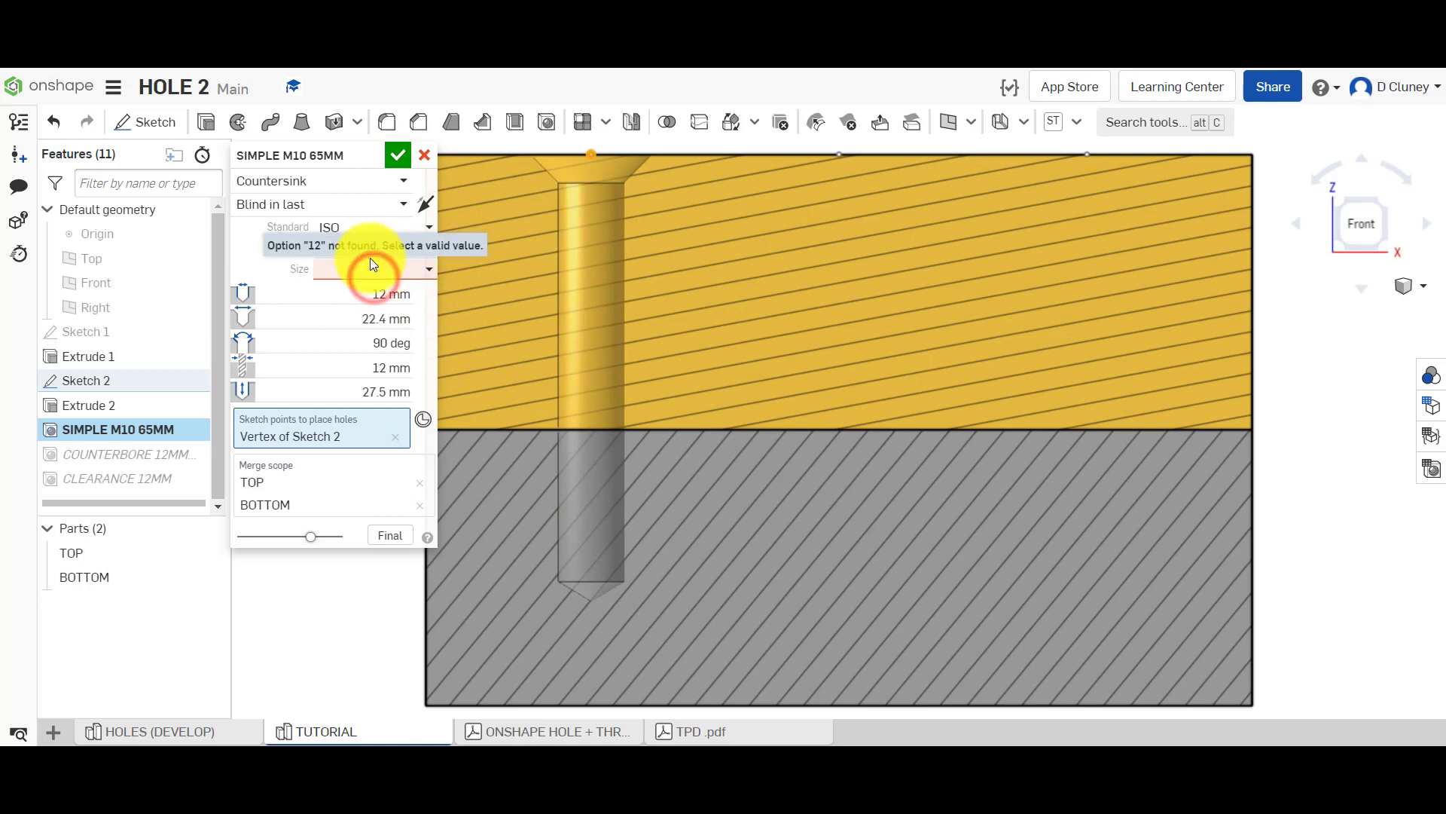
left_click(371, 269)
type("M12")
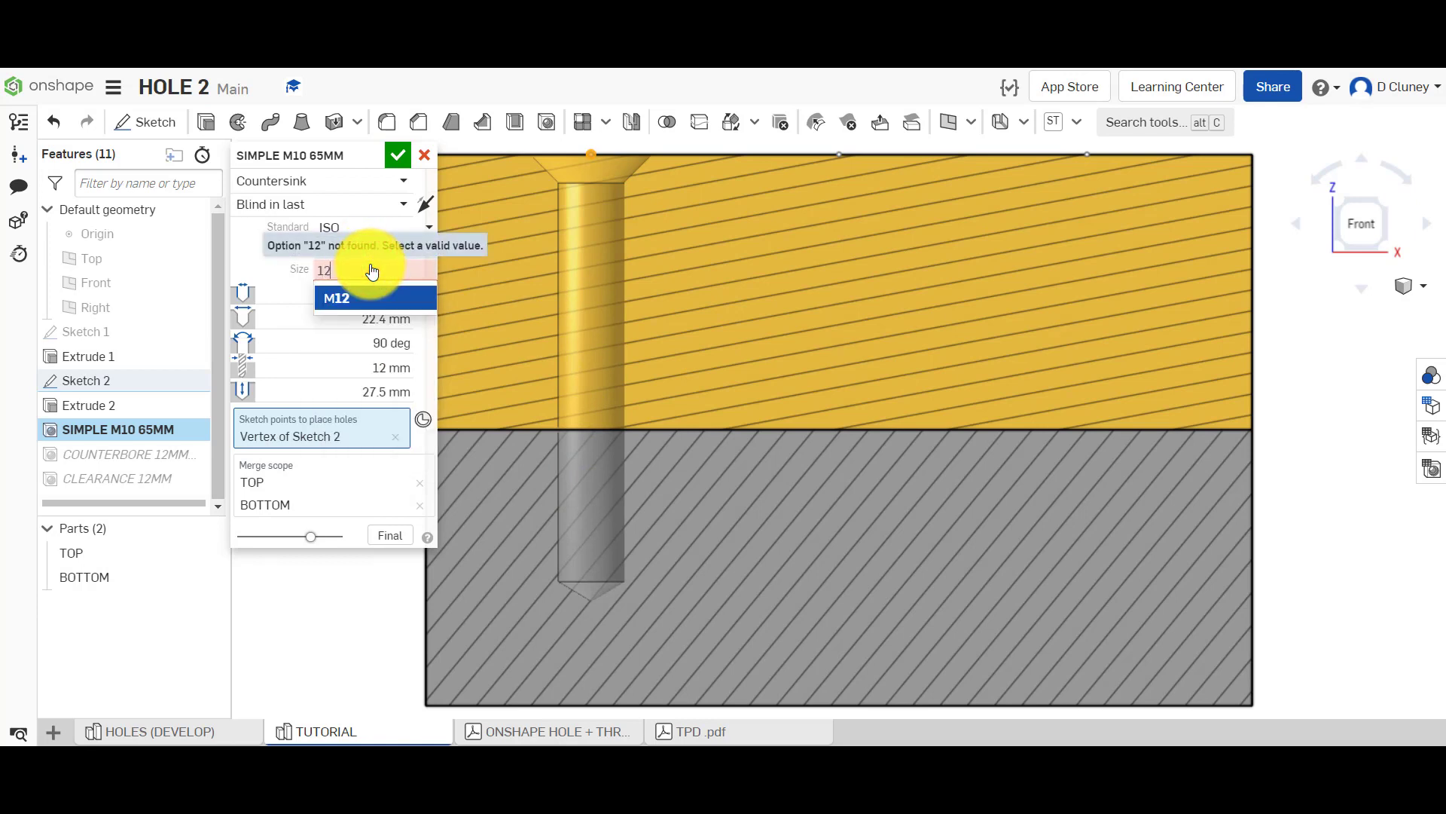
key("Return")
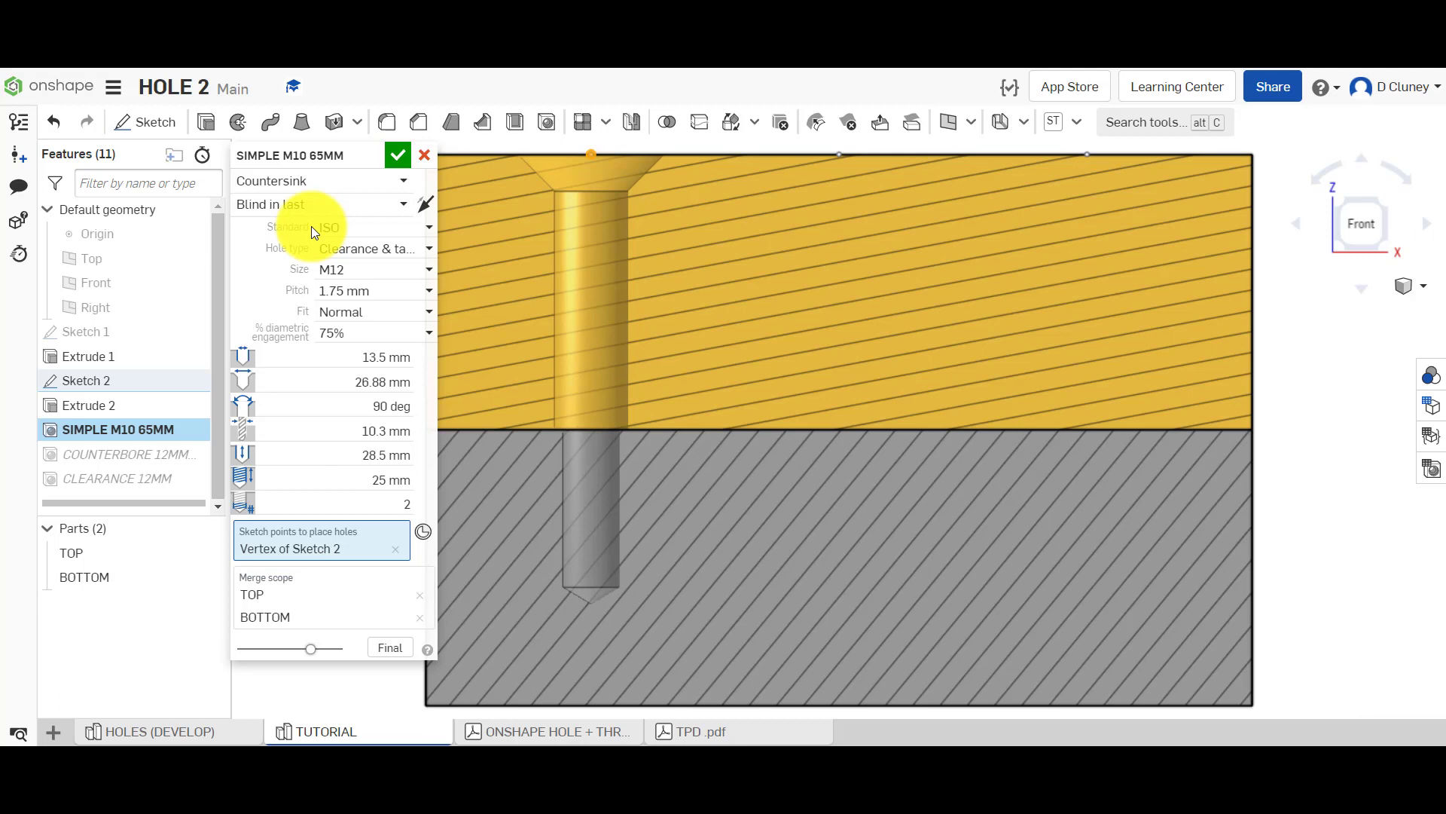
left_click(397, 156)
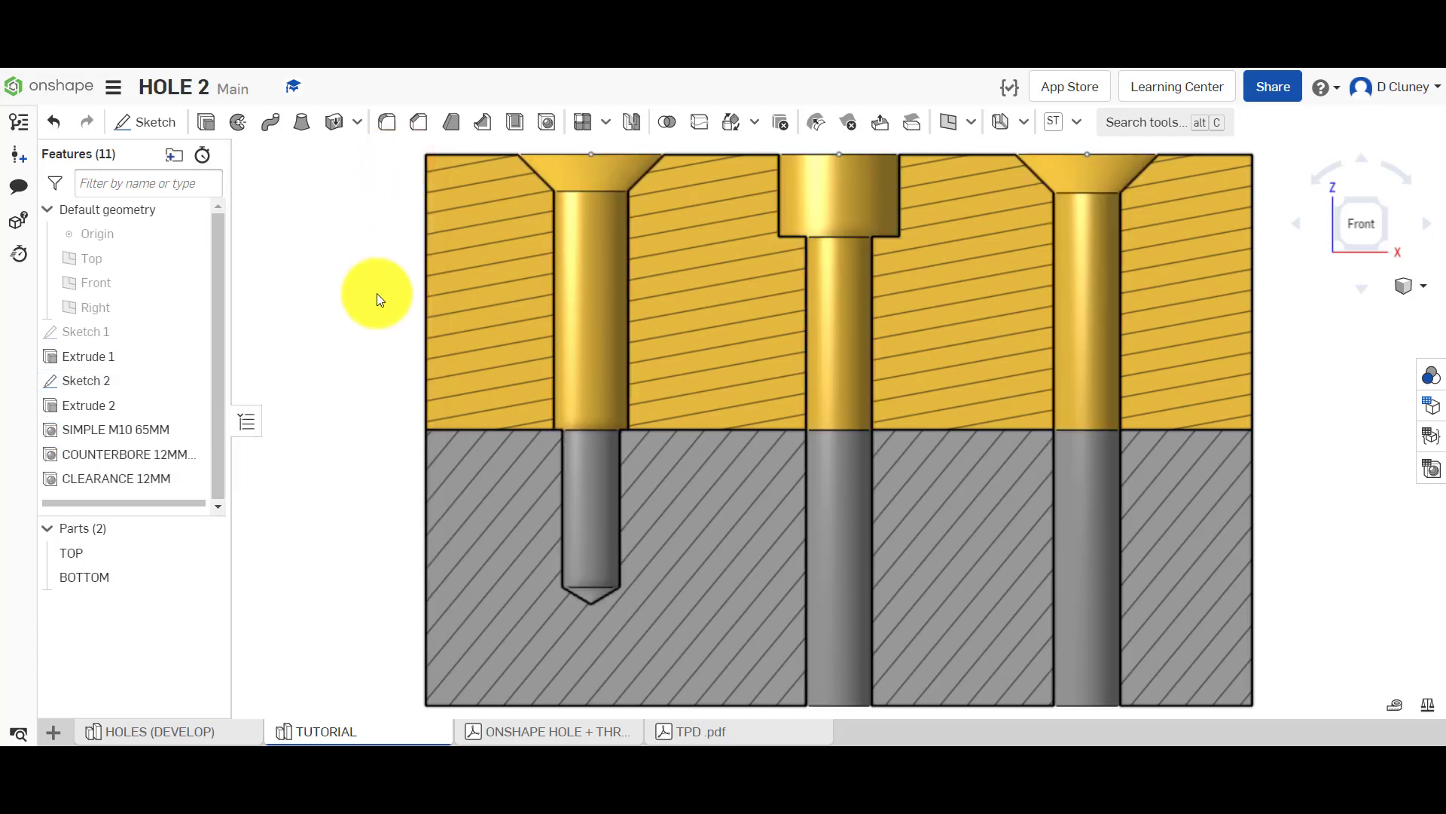